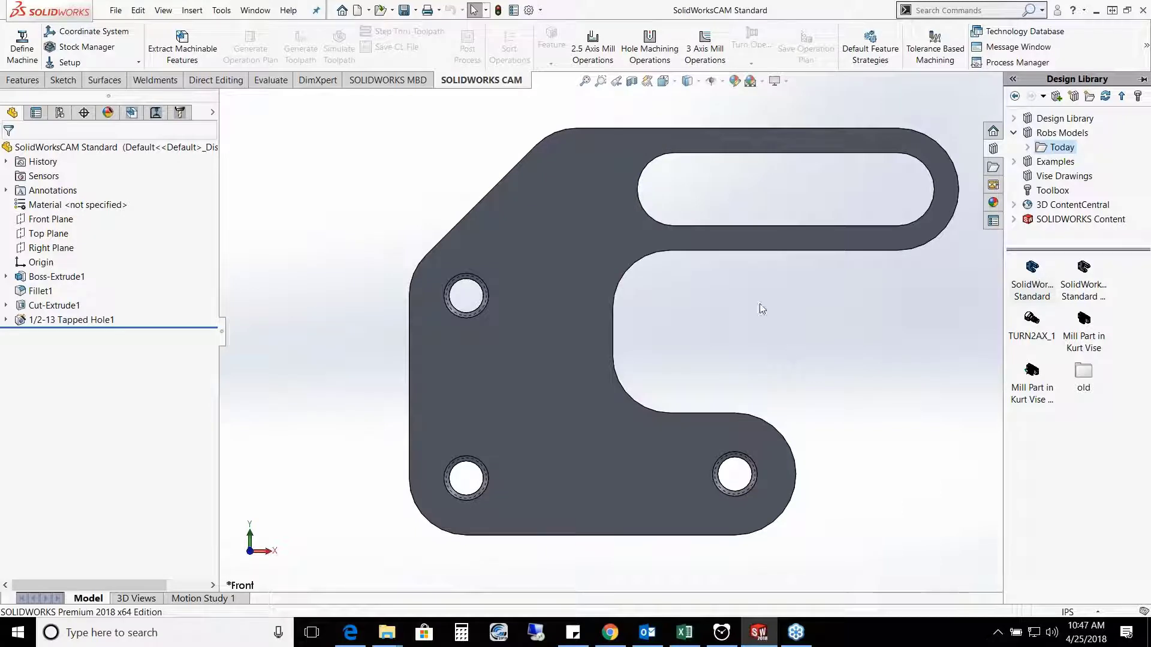
# Step: Show the SOLIDWORKS CAM feature tree for the plate
pyautogui.scroll(2, 760, 303)
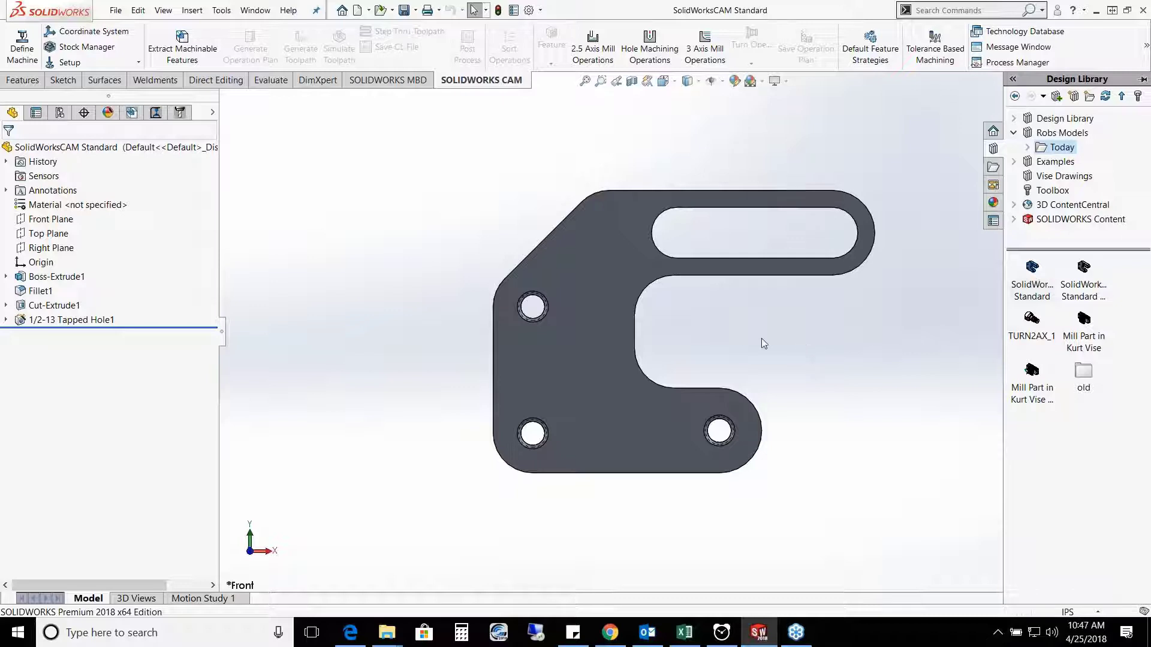
pyautogui.moveTo(688, 352); pyautogui.dragTo(852, 342, button='middle')
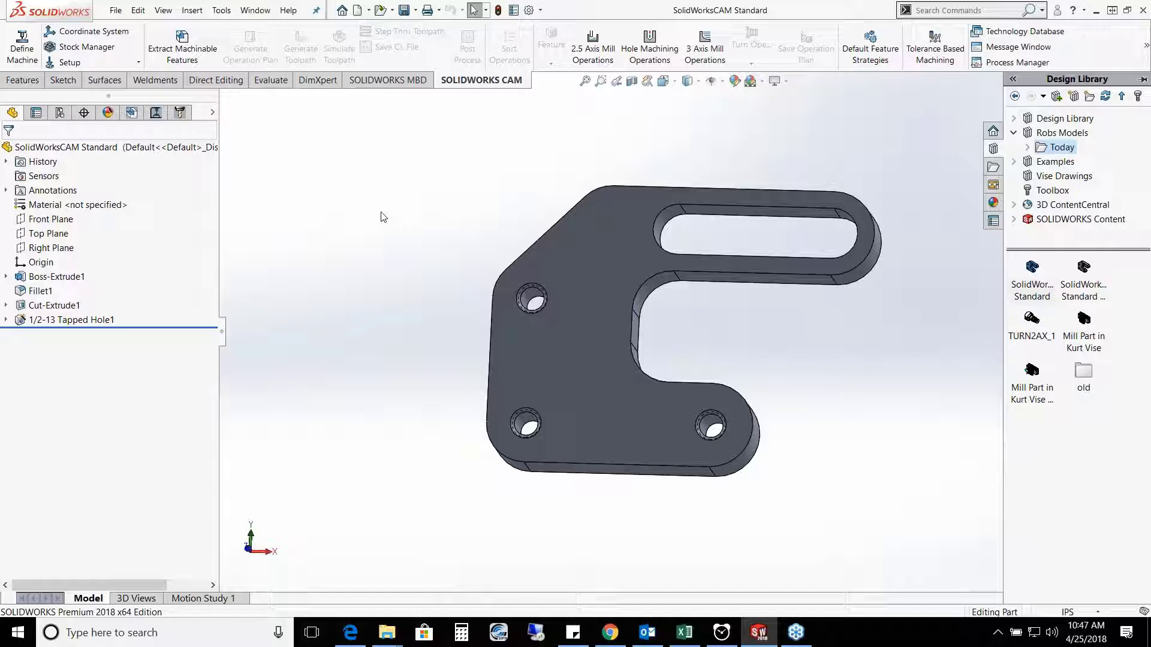
pyautogui.click(383, 286)
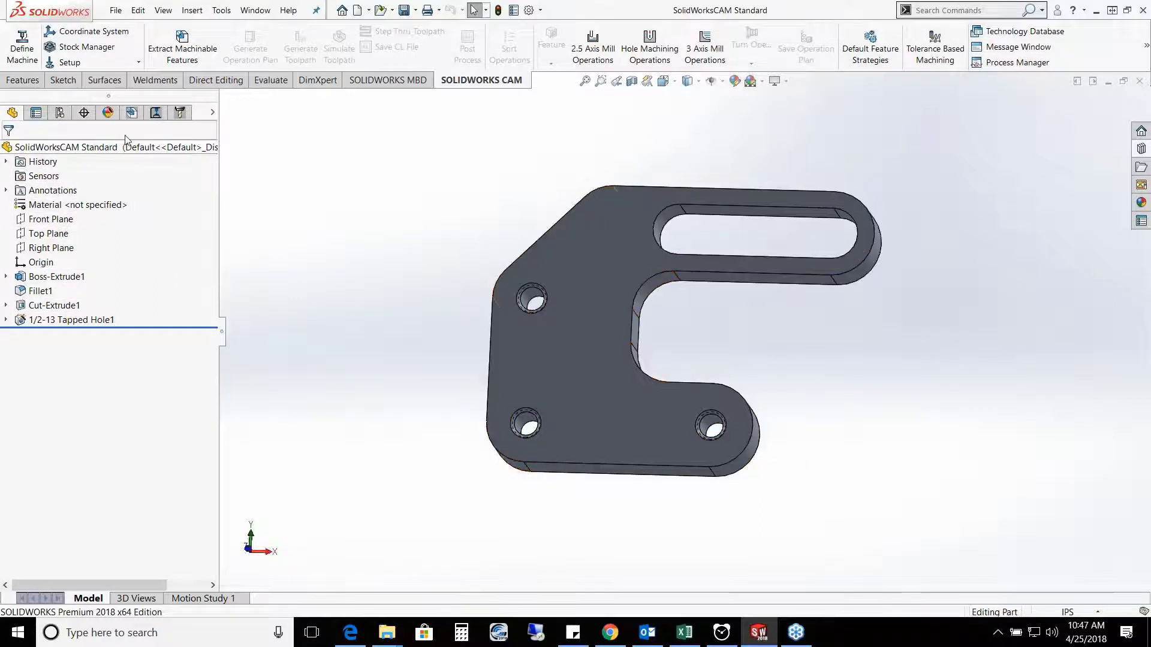
pyautogui.click(132, 112)
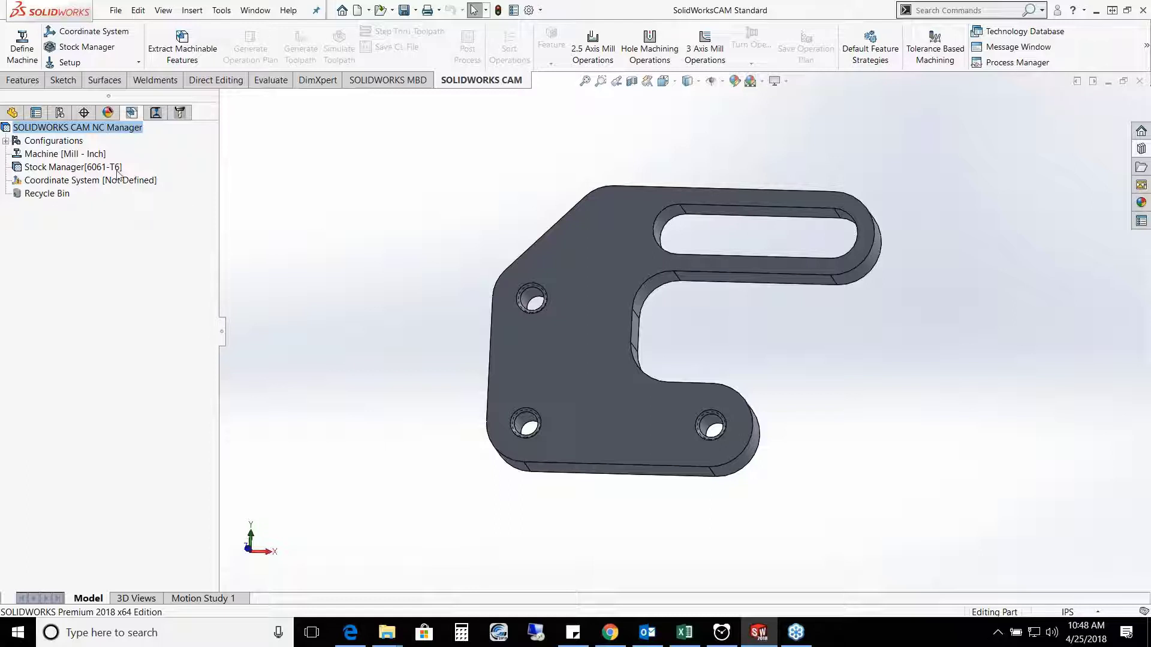
pyautogui.rightClick(63, 157)
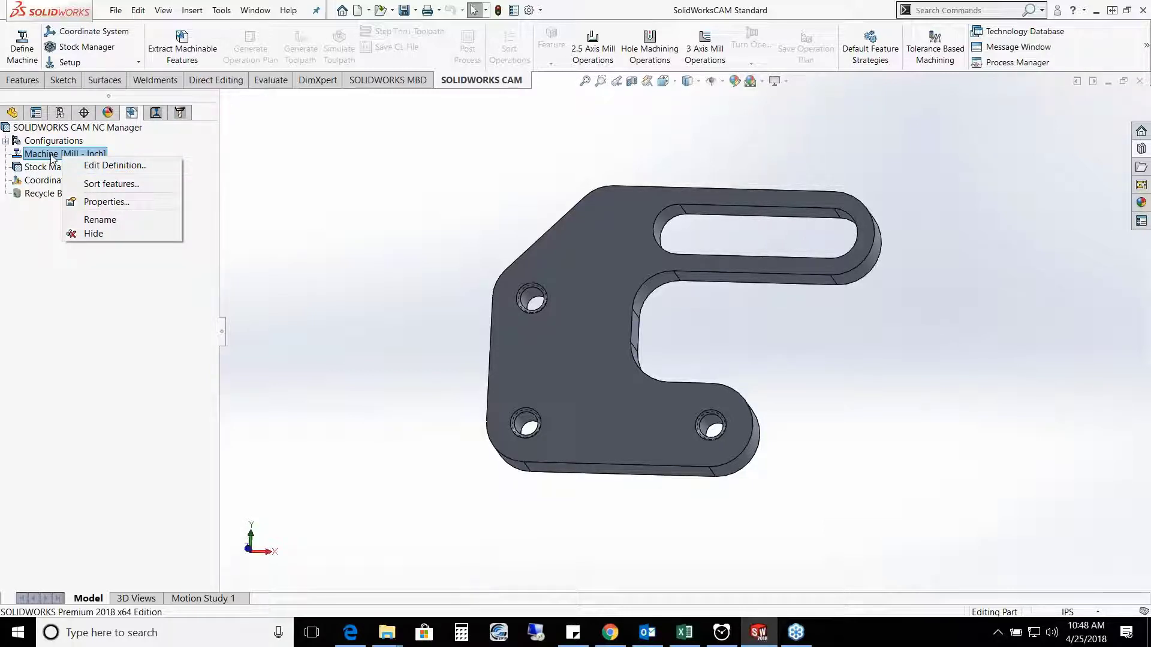
pyautogui.click(294, 137)
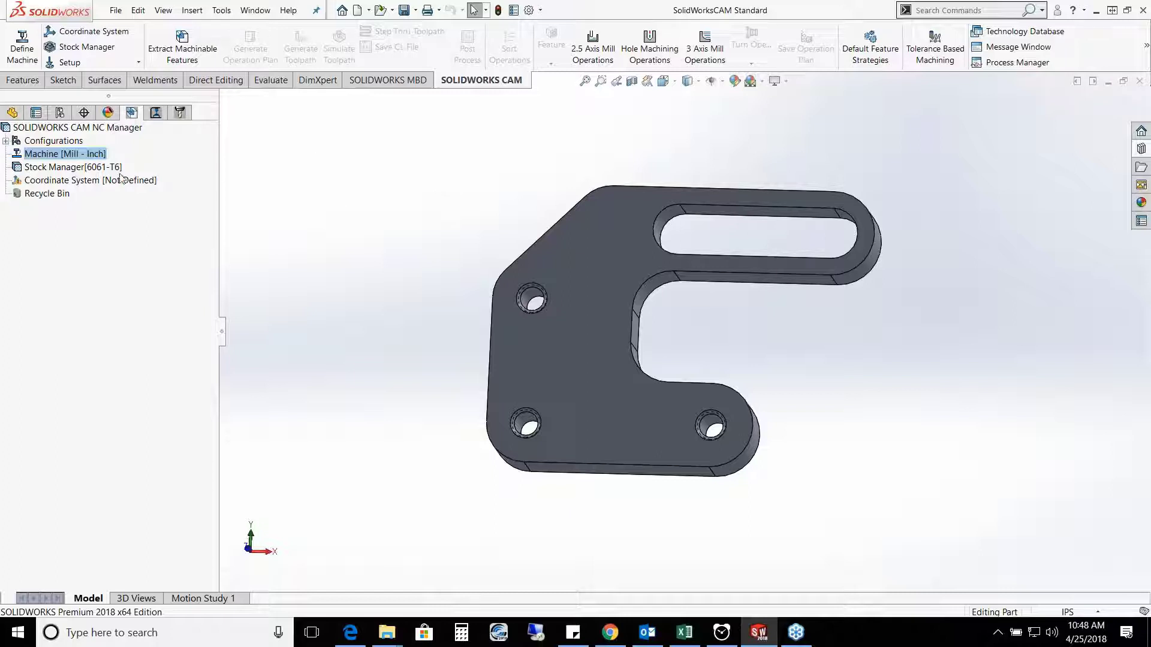
# Step: Open the Mill - Inch machine definition and review the tools in its tool crib
pyautogui.rightClick(94, 155)
pyautogui.click(144, 158)
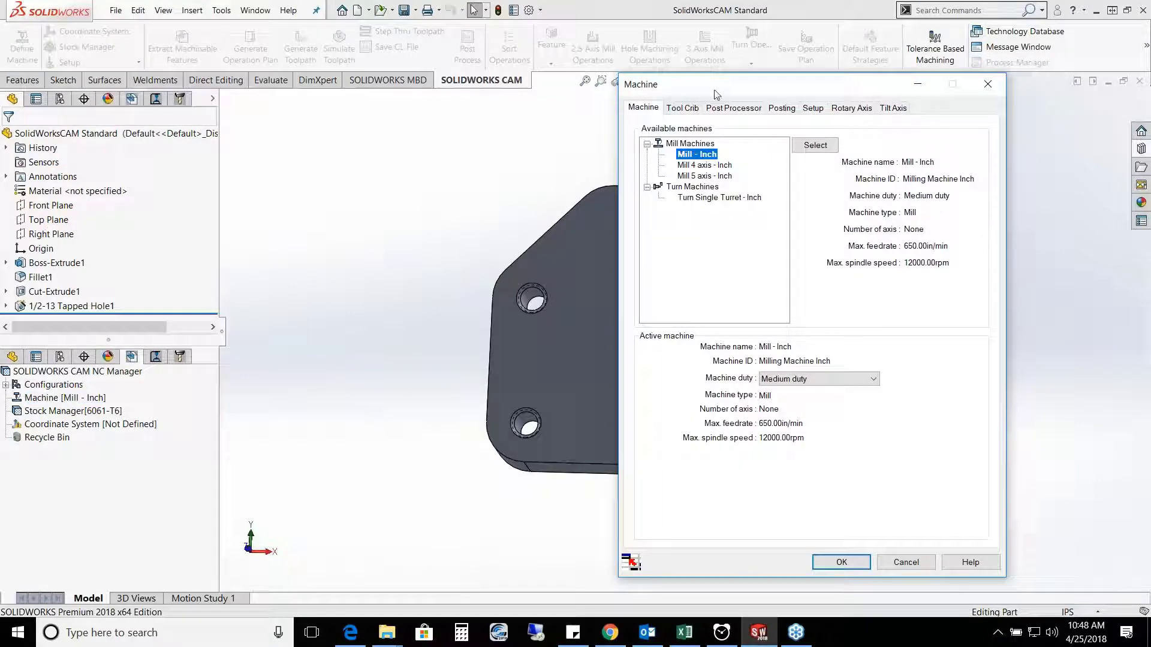
pyautogui.moveTo(706, 98); pyautogui.dragTo(441, 103)
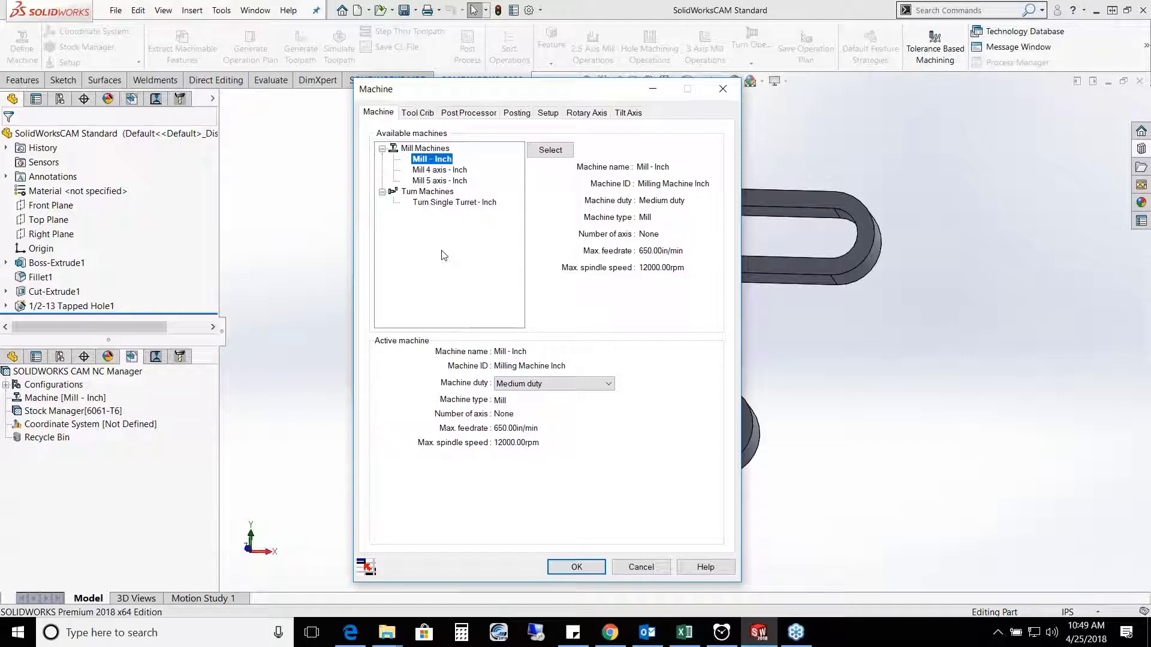
pyautogui.click(418, 113)
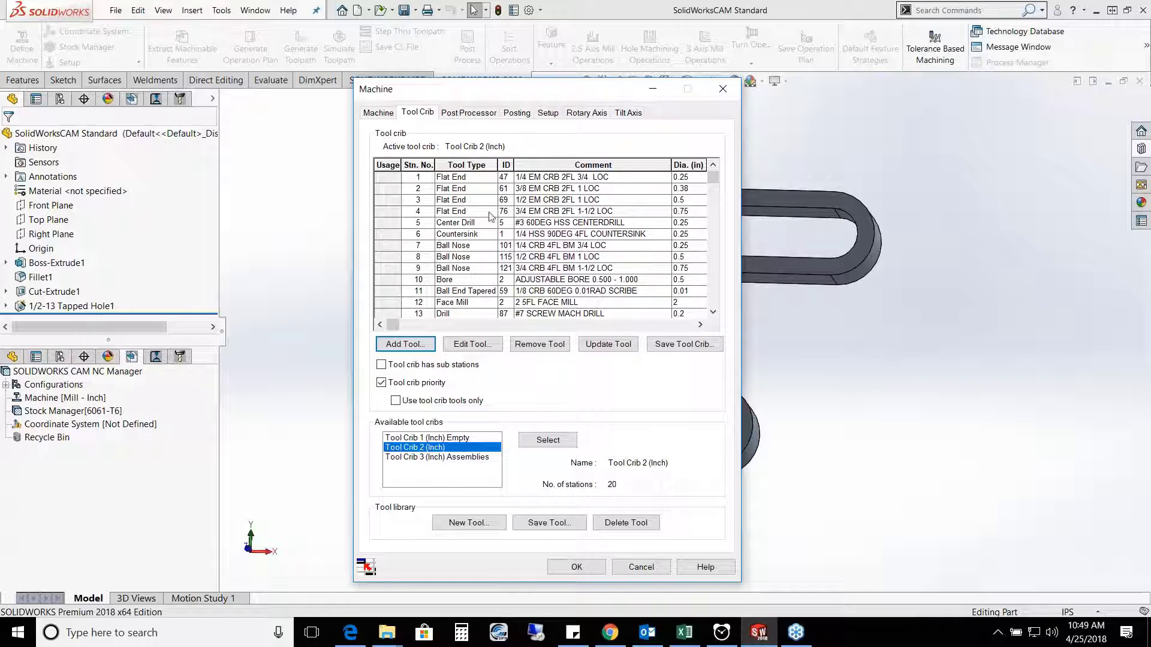
# Step: Set MILL\HAAS_VF3 as the machine's active post processor
pyautogui.click(478, 118)
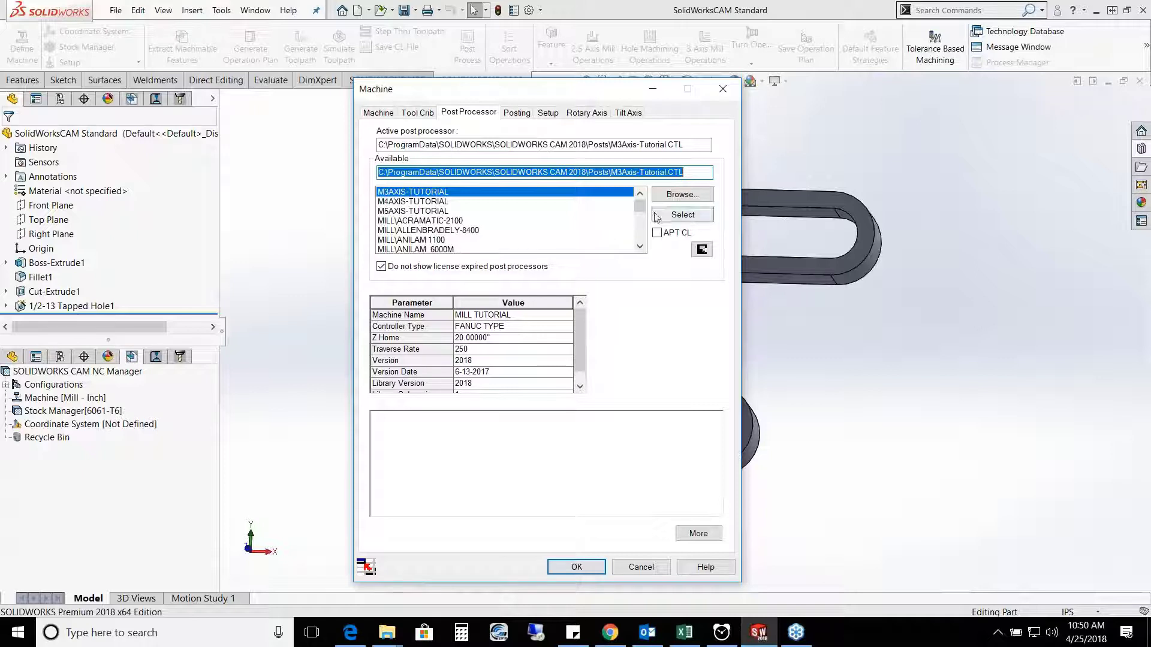
pyautogui.moveTo(641, 214); pyautogui.dragTo(644, 226)
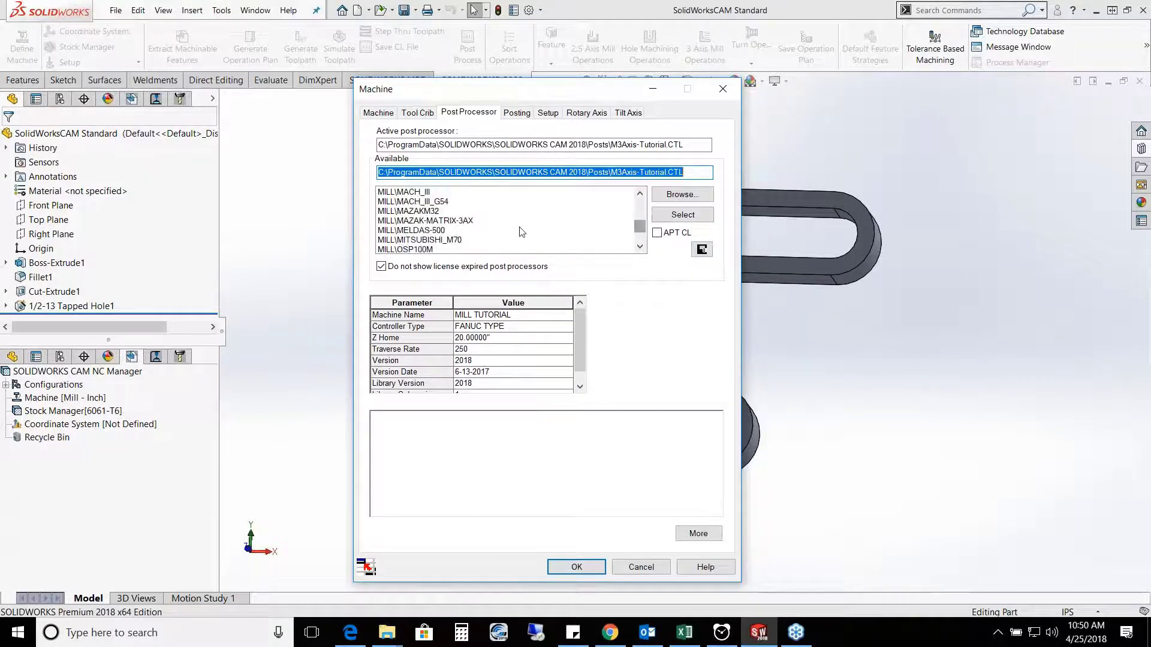
pyautogui.scroll(-2, 410, 227)
pyautogui.scroll(1, 467, 219)
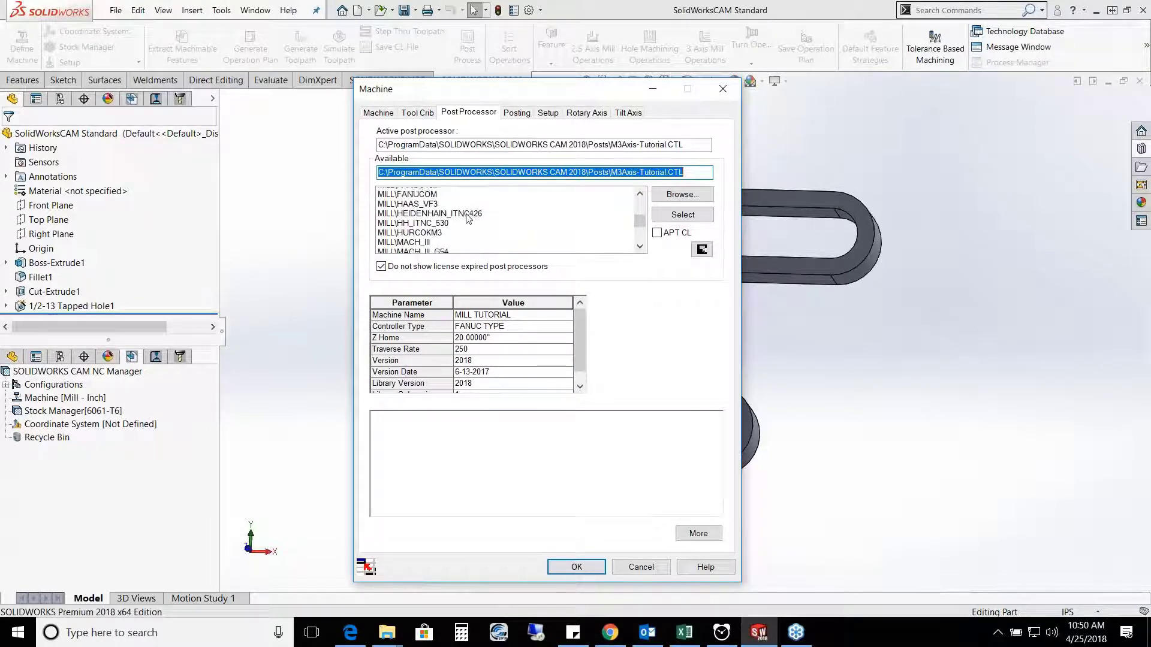
pyautogui.click(429, 211)
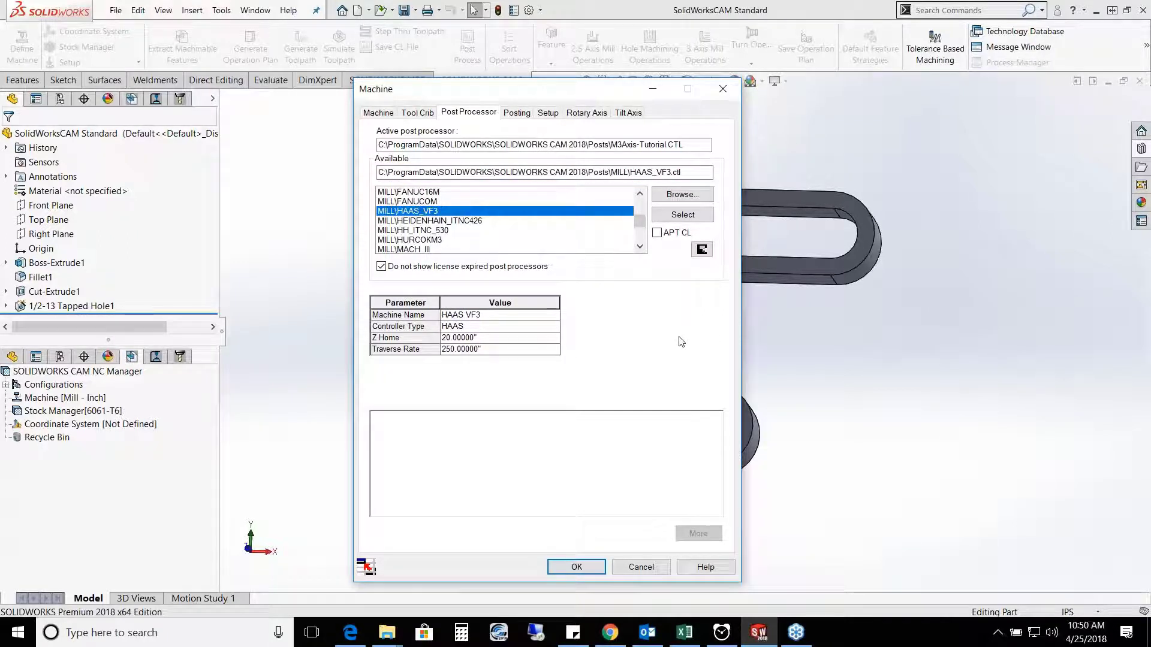
pyautogui.click(683, 214)
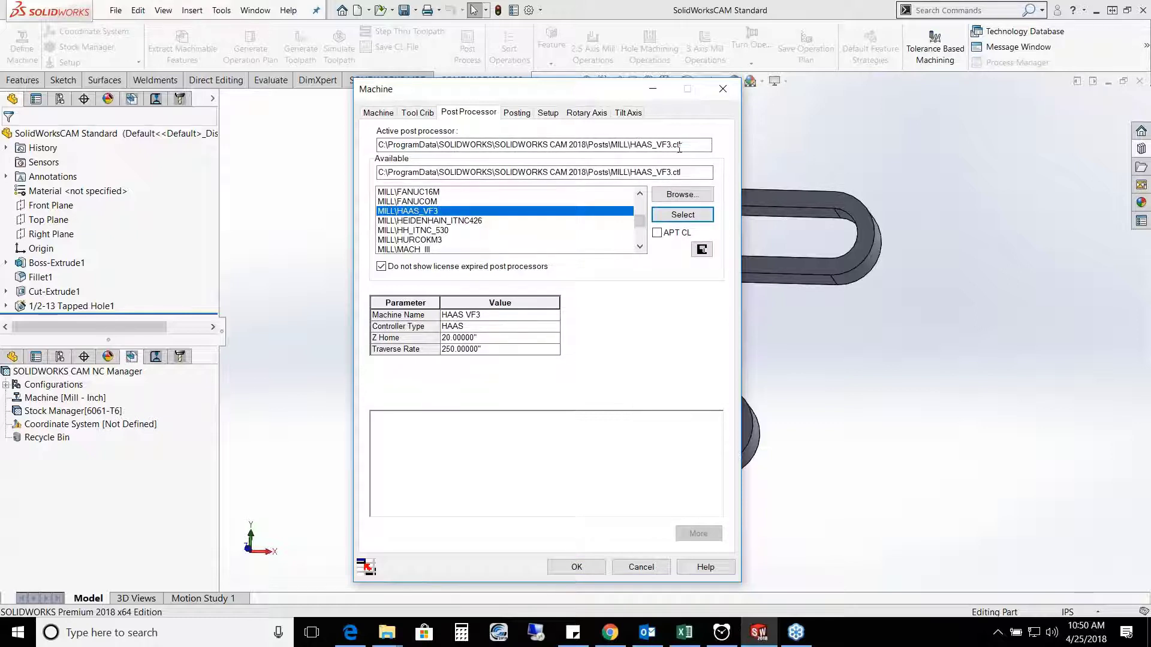
# Step: Review the machine's posting, setup, rotary axis and tilt axis settings, then cancel the machine definition
pyautogui.click(518, 114)
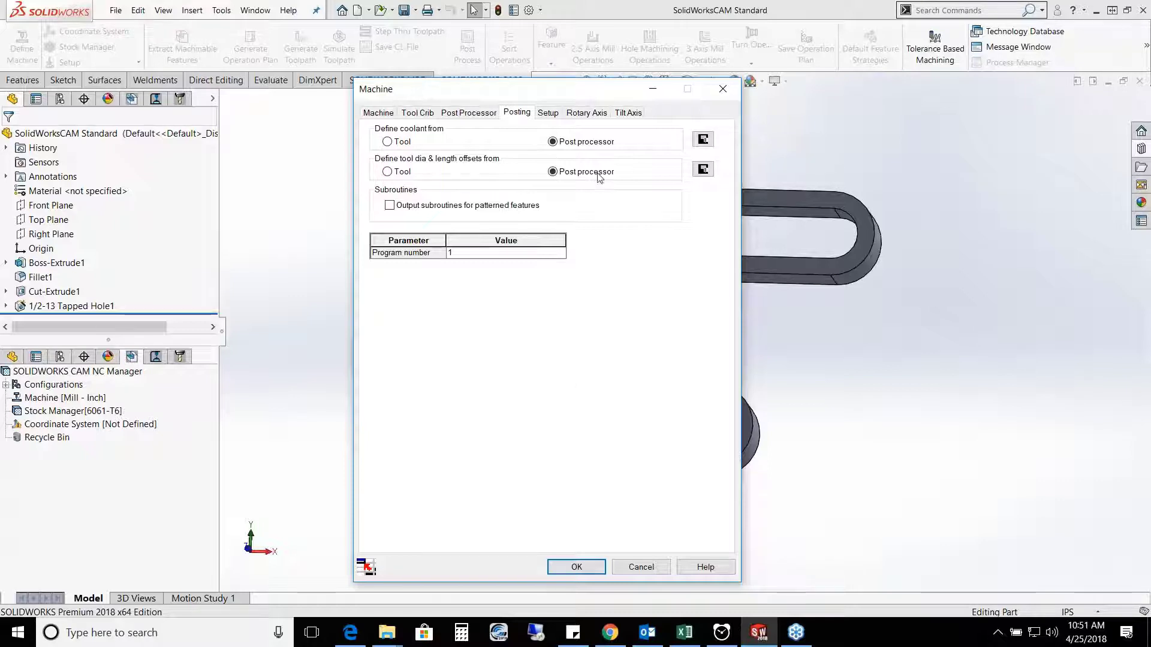
pyautogui.click(549, 113)
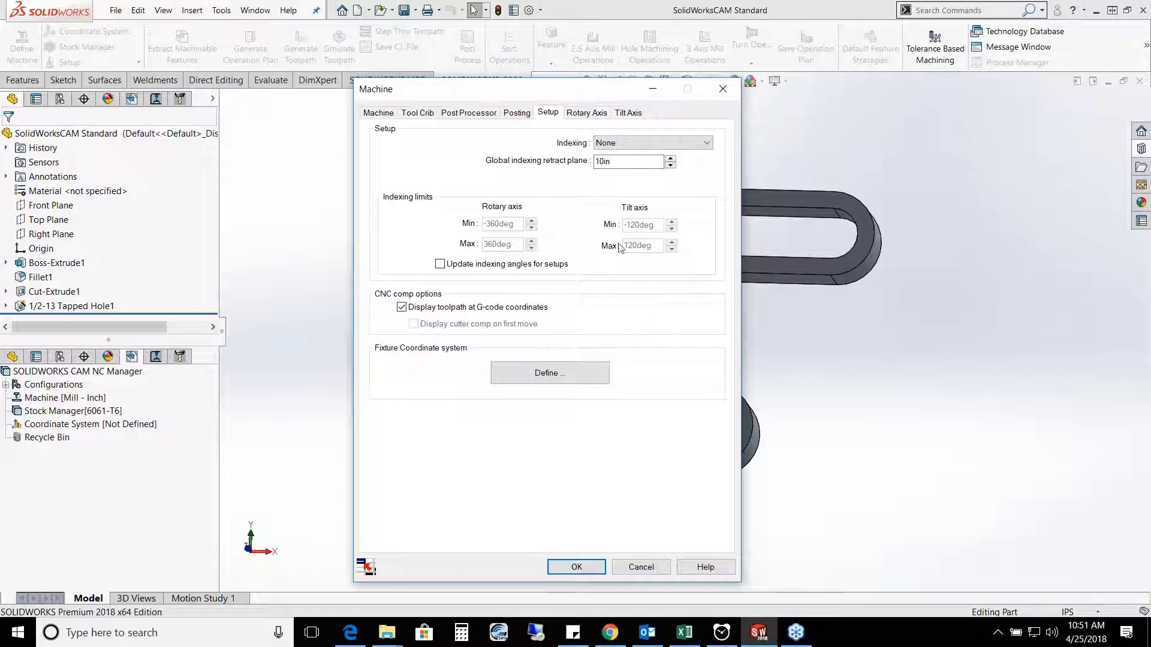
pyautogui.click(590, 116)
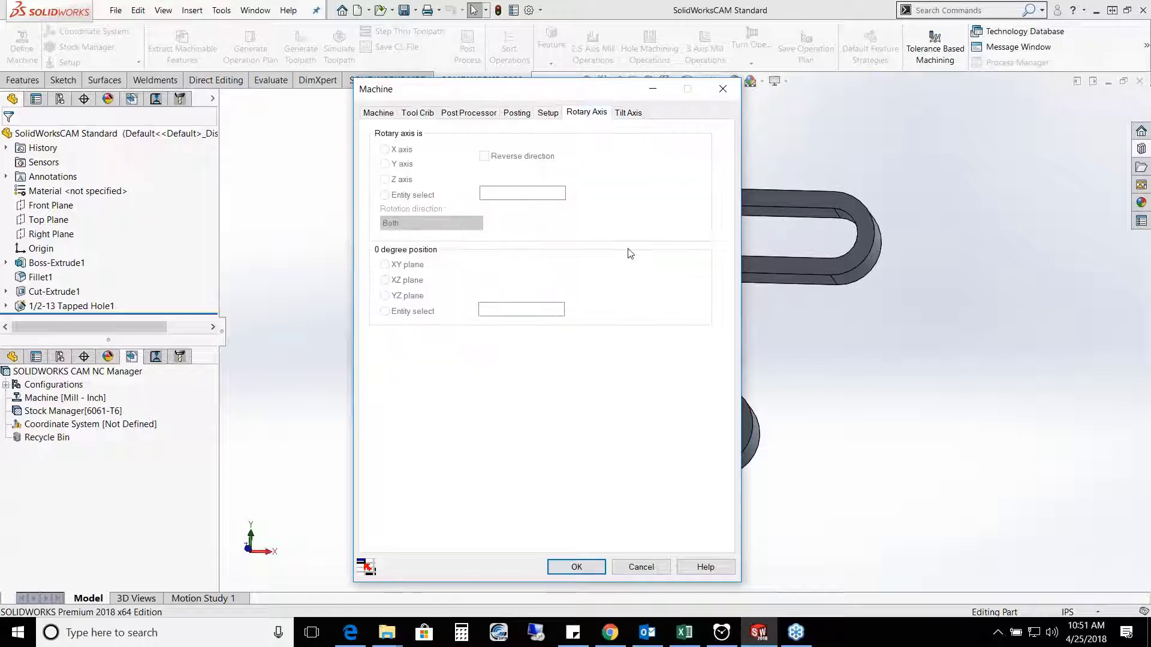
pyautogui.click(629, 113)
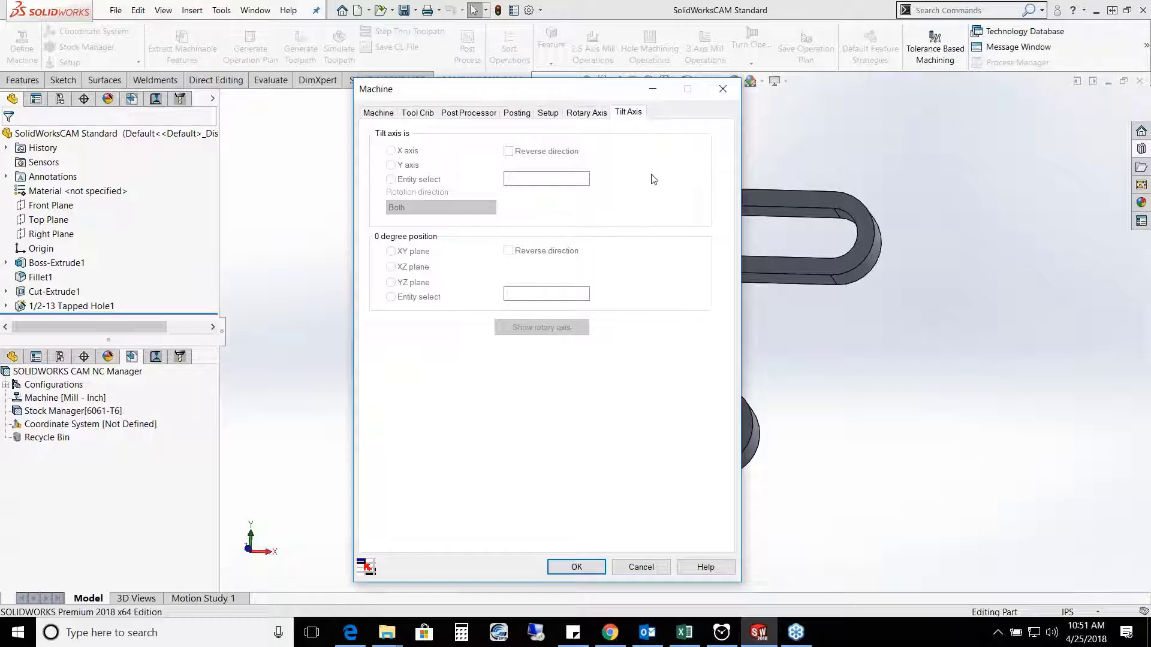
pyautogui.click(641, 567)
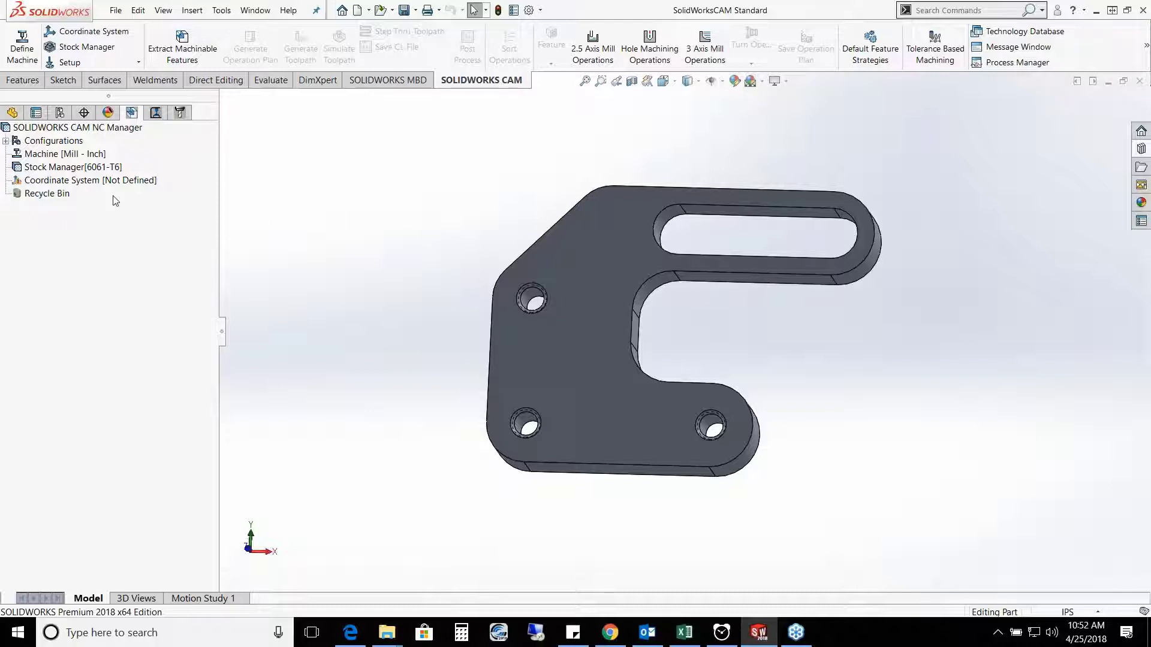
# Step: Open the stock definition and inspect the bounding box stock around the plate
pyautogui.click(71, 168)
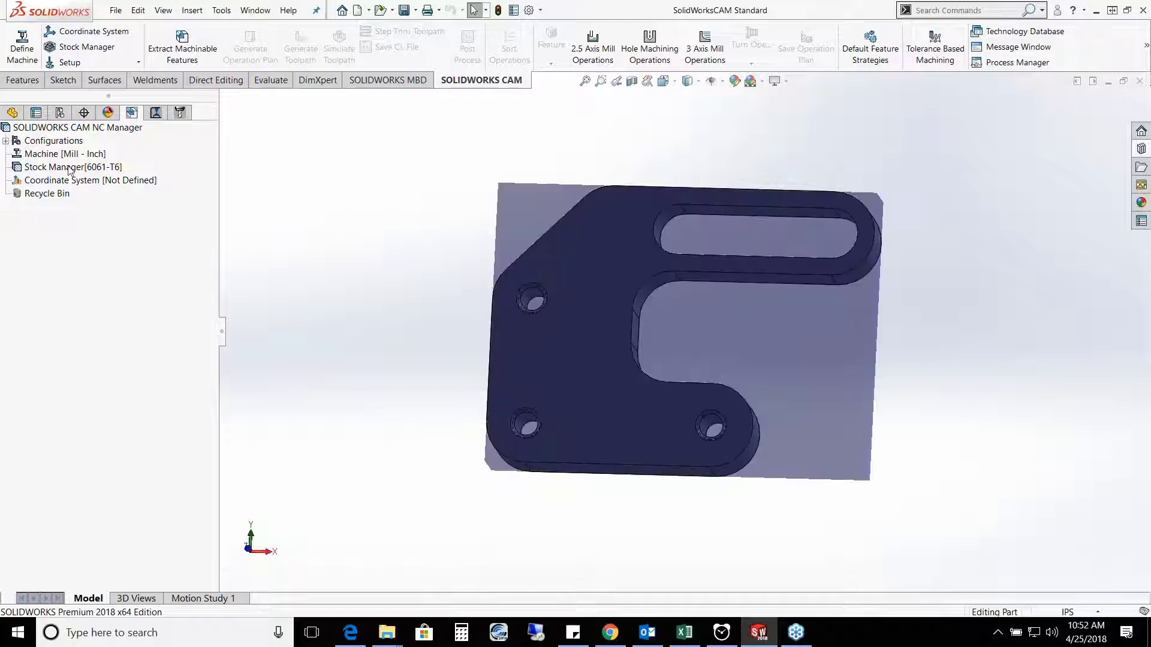
pyautogui.rightClick(70, 169)
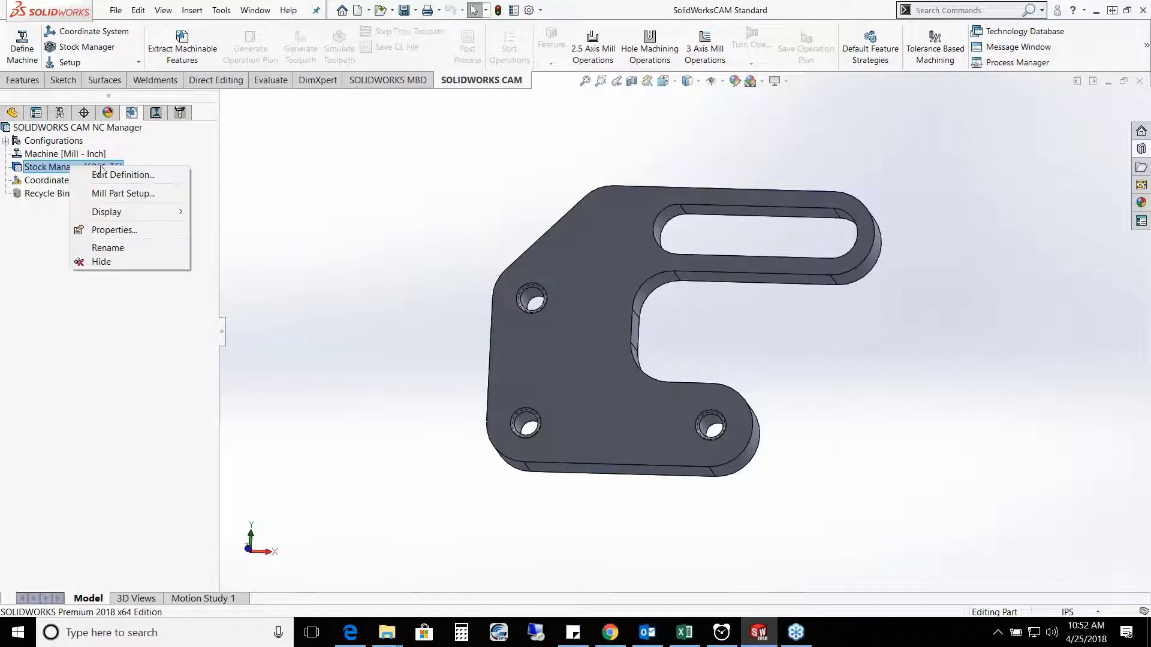
pyautogui.click(221, 174)
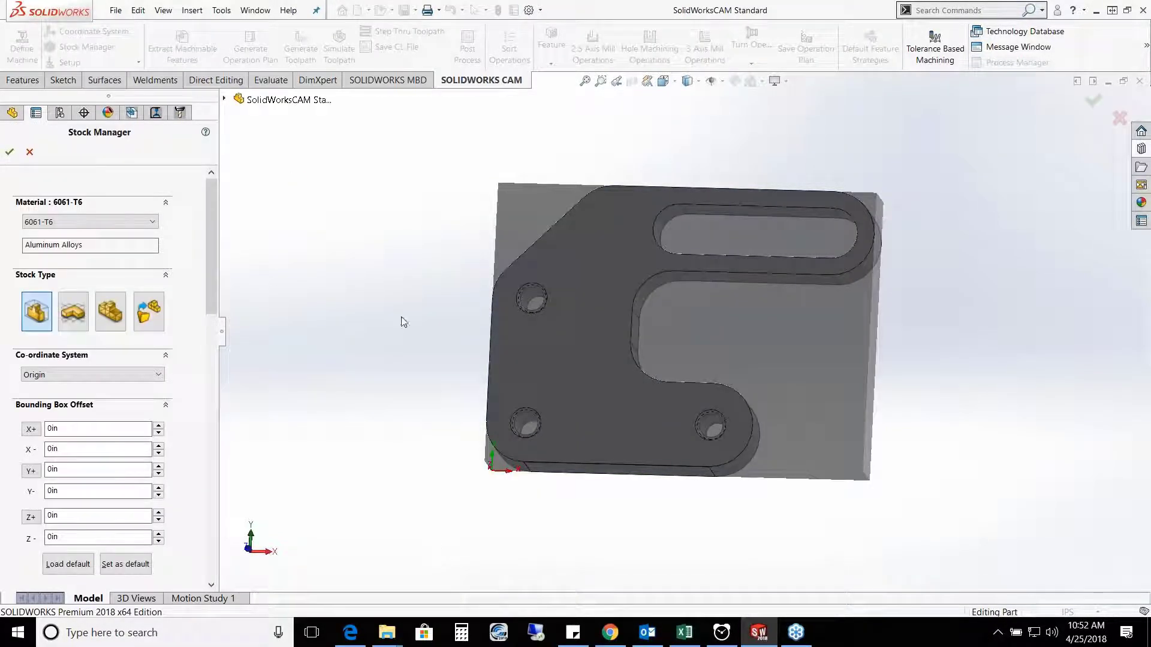
pyautogui.moveTo(402, 310); pyautogui.dragTo(353, 295, button='middle')
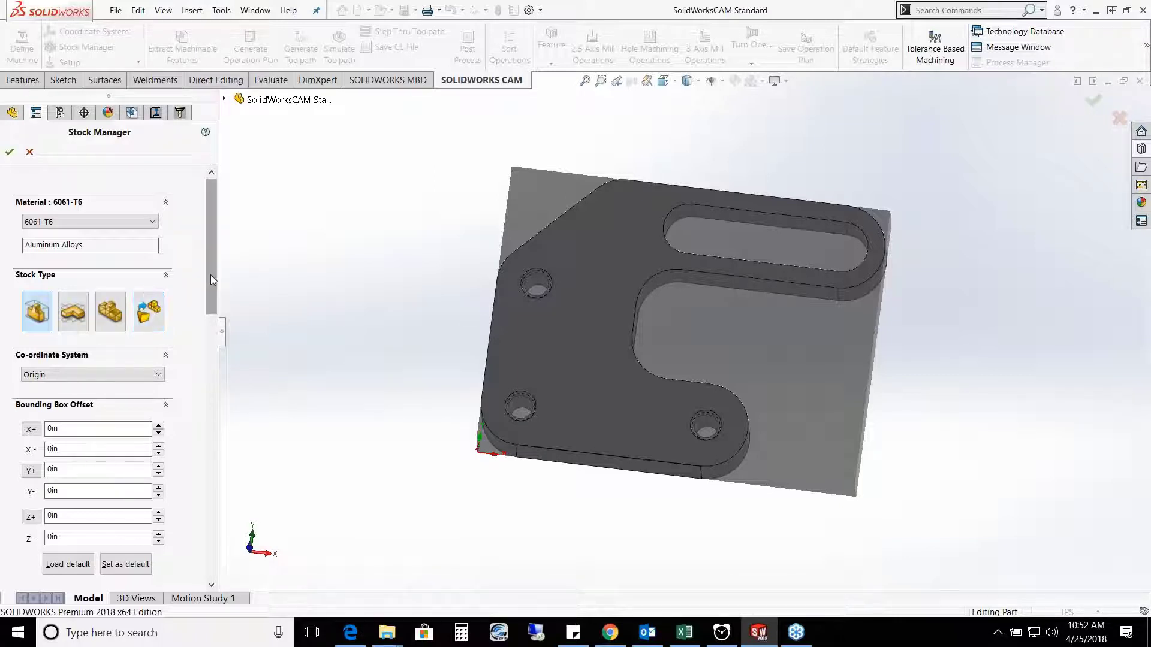
# Step: Try a 0.3 in X+ bounding box offset on the stock and reset it to 0 in
pyautogui.moveTo(211, 275); pyautogui.dragTo(205, 350)
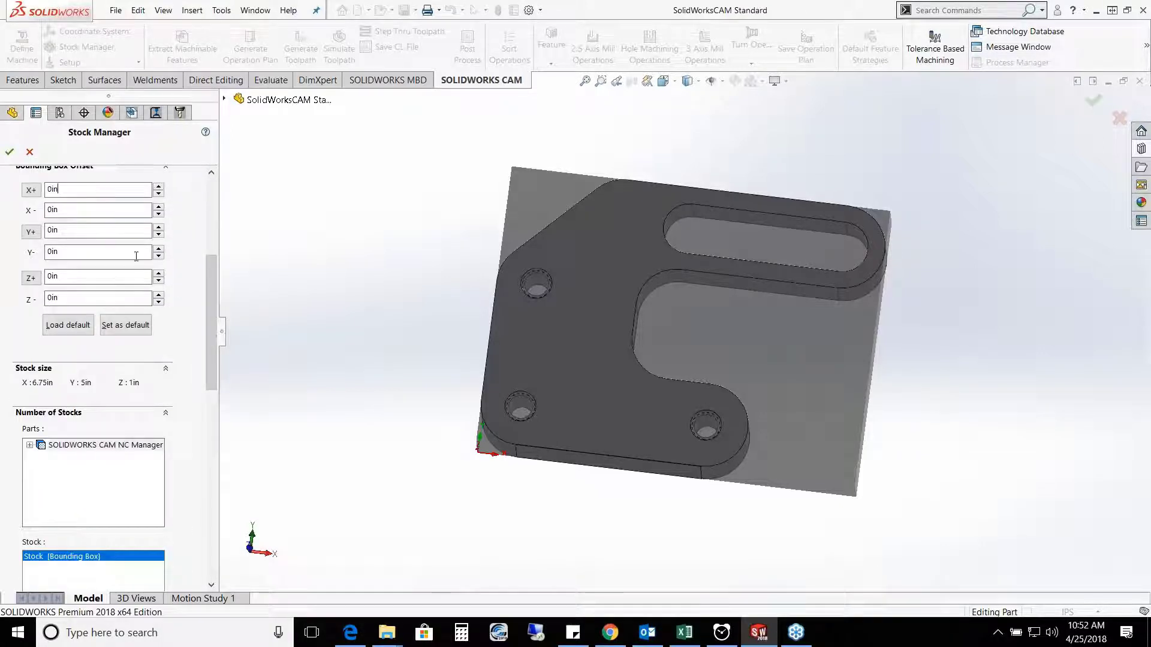
pyautogui.click(157, 187)
pyautogui.click(157, 187)
pyautogui.click(157, 187)
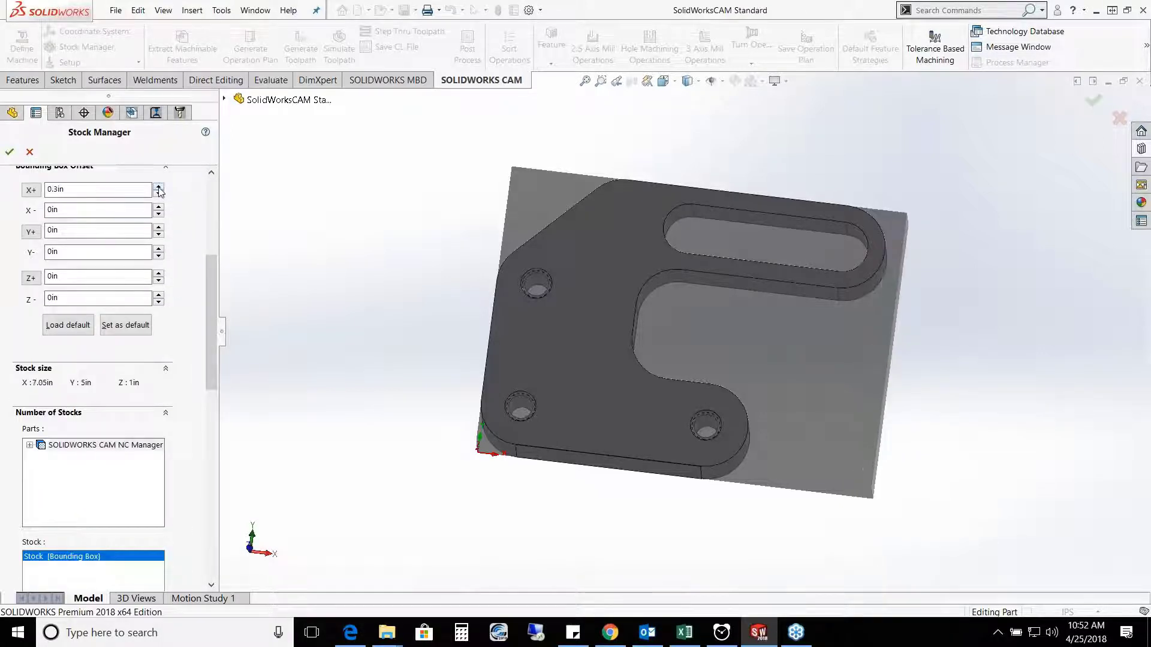
pyautogui.click(159, 193)
pyautogui.click(158, 193)
pyautogui.click(158, 193)
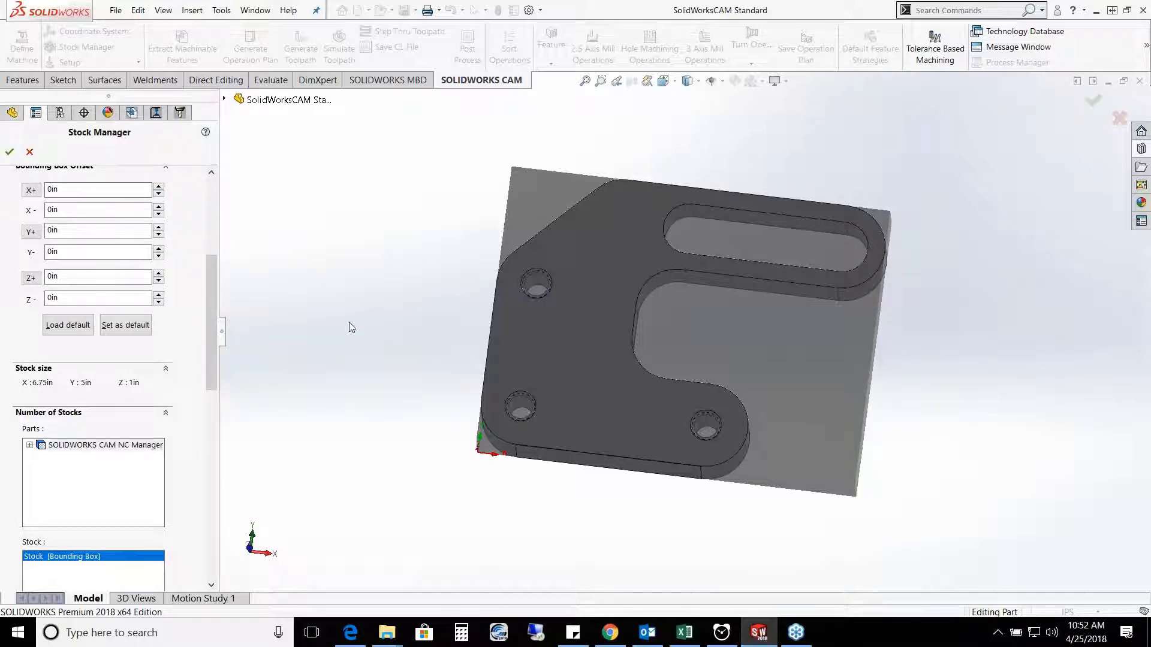
# Step: Accept the stock definition as a 6061-T6 bounding box
pyautogui.moveTo(210, 275); pyautogui.dragTo(207, 191)
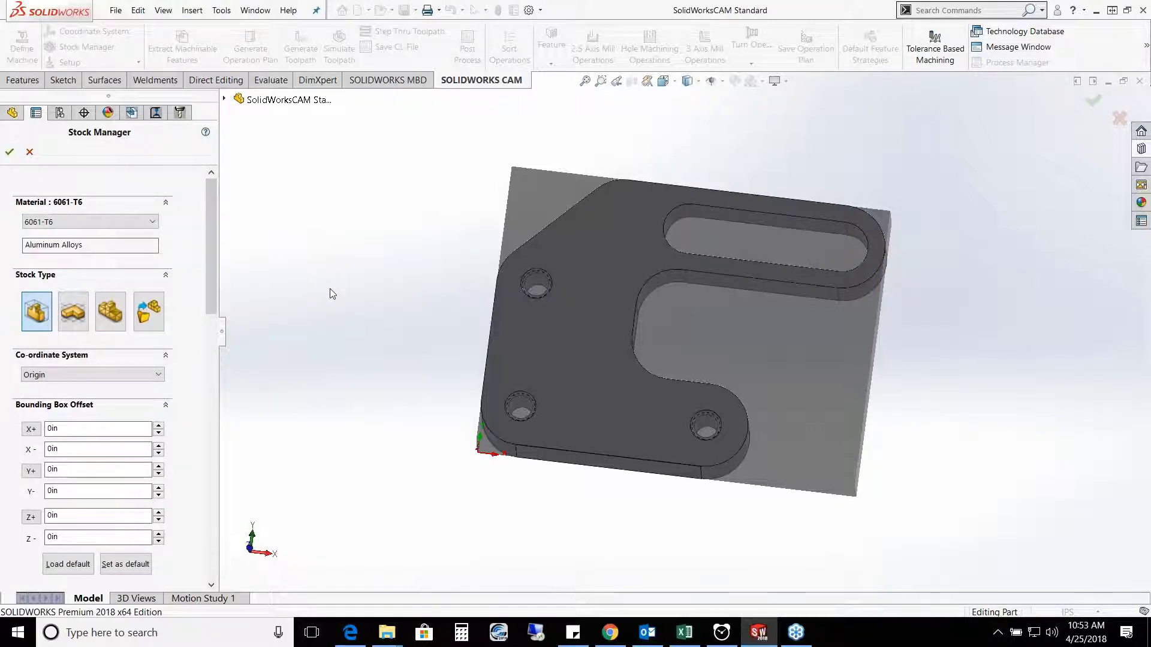
pyautogui.click(11, 152)
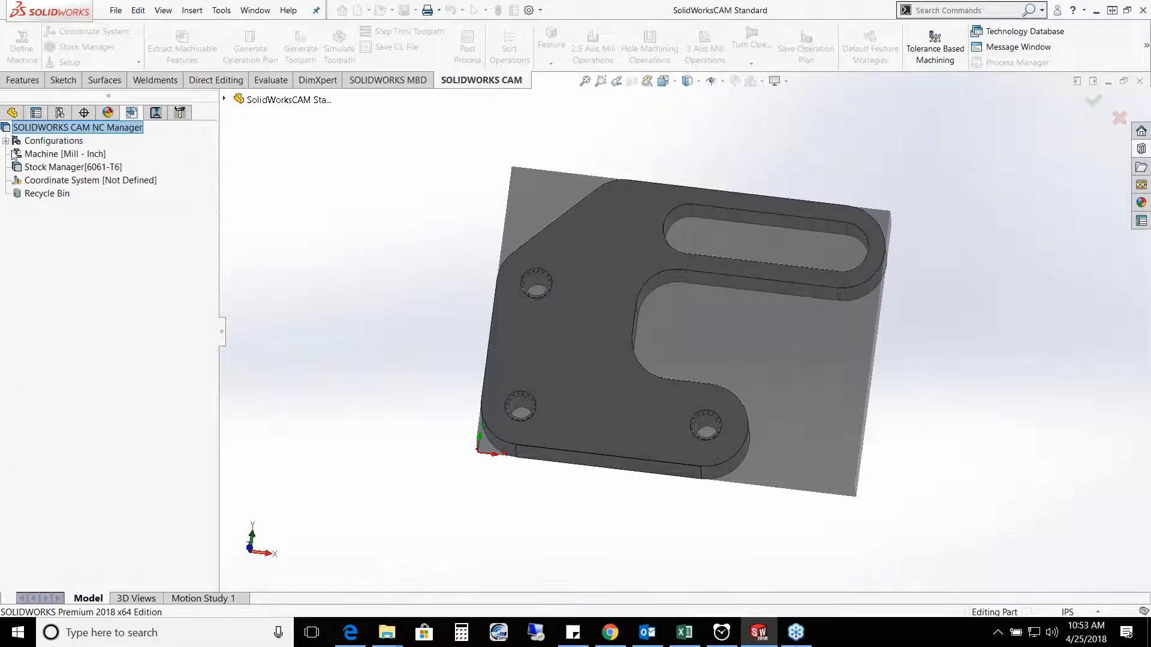
# Step: Open the fixture coordinate system definition and keep its method as User Defined
pyautogui.rightClick(95, 182)
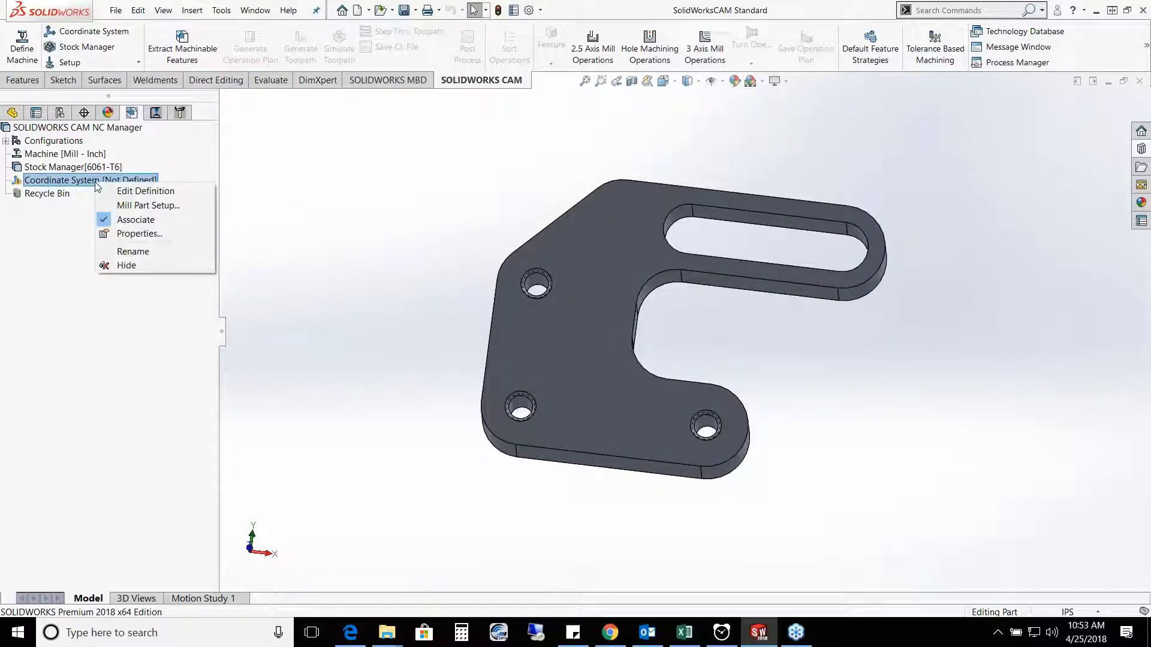
pyautogui.click(142, 192)
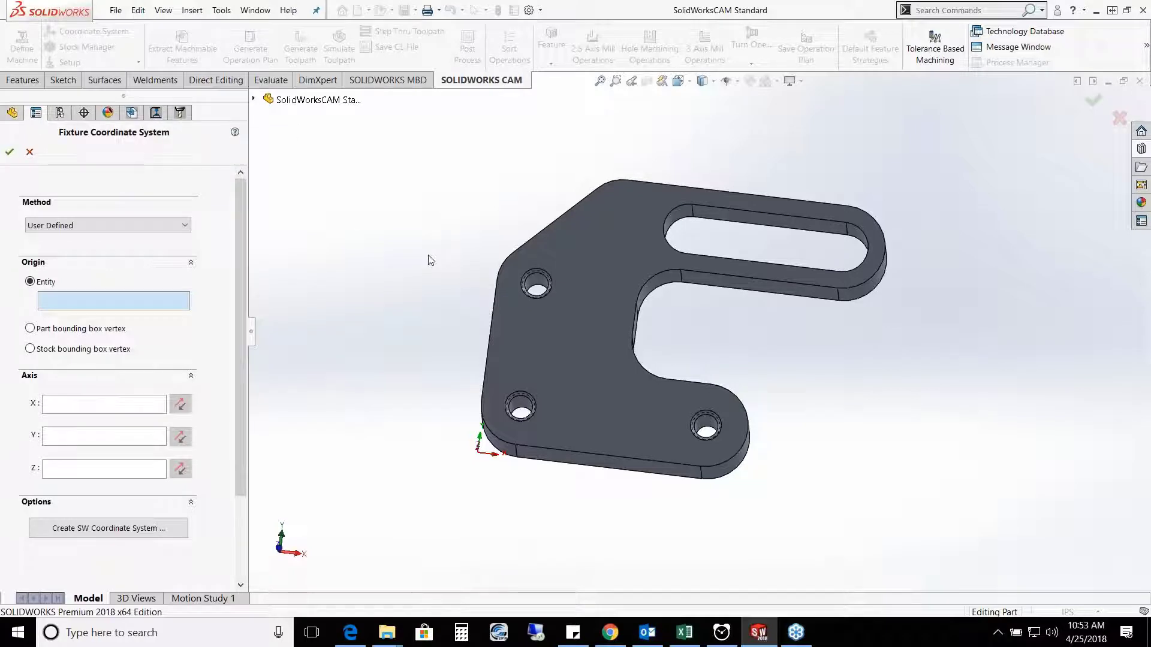
pyautogui.click(137, 224)
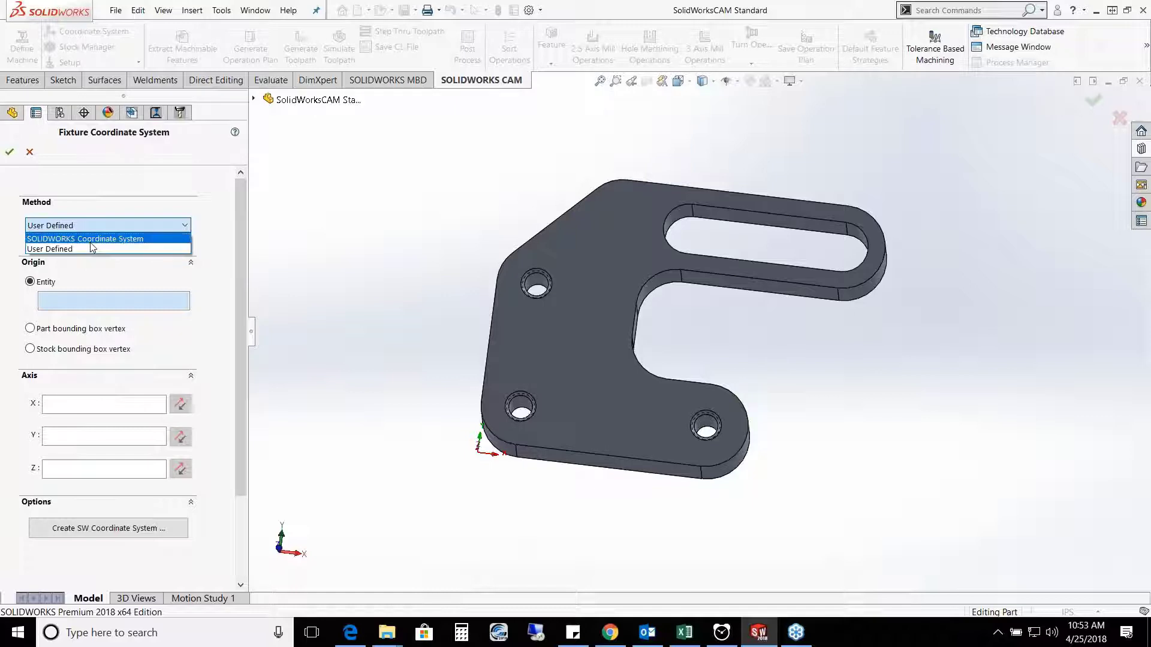
pyautogui.click(97, 189)
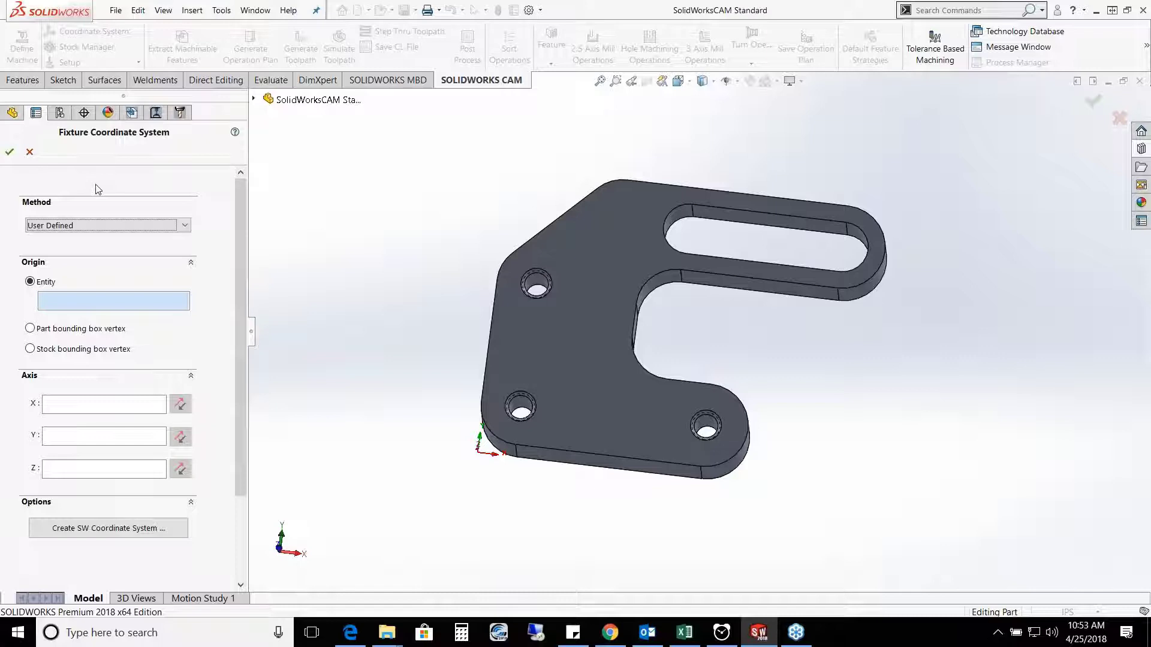
# Step: Place the coordinate system origin on a part bounding box vertex, trying the upper corners beside the chamfered edge and the slot's end
pyautogui.click(32, 329)
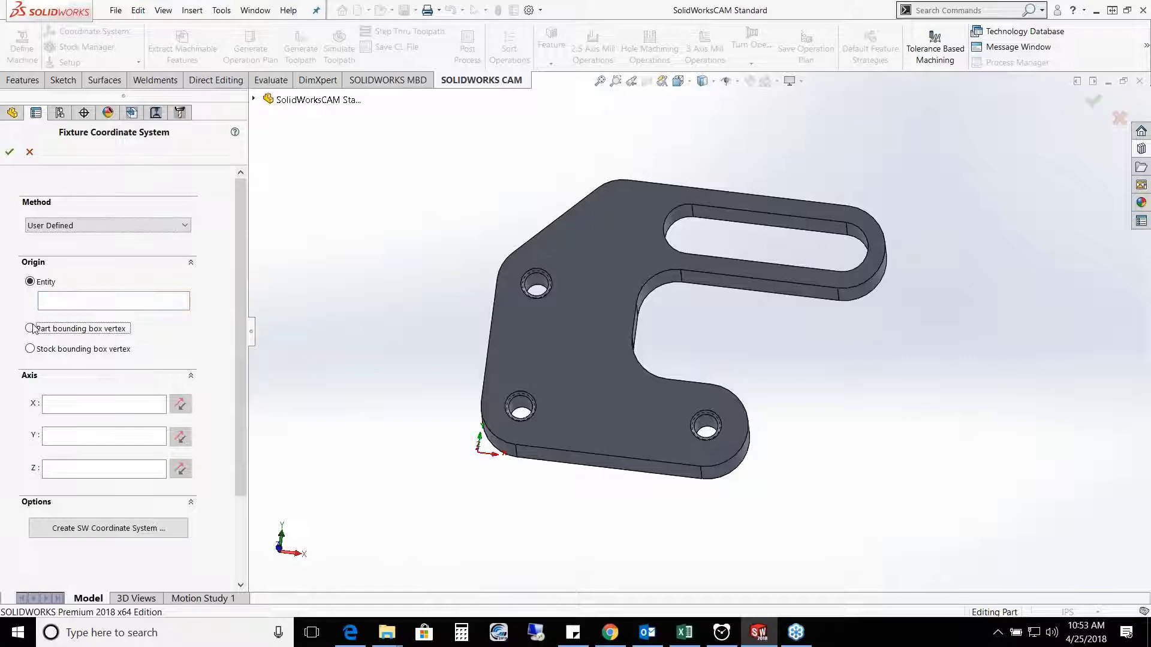
pyautogui.moveTo(819, 368); pyautogui.dragTo(851, 358, button='middle')
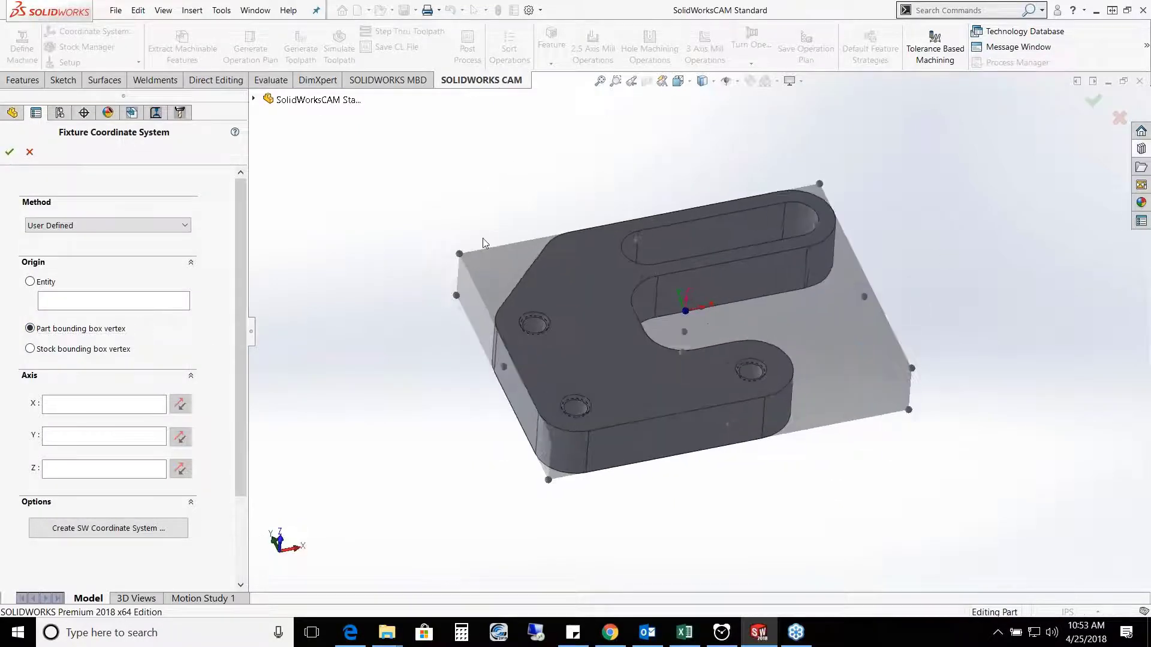
pyautogui.click(460, 252)
pyautogui.click(819, 183)
# Step: Place the fixture coordinate system origin on the upper stock bounding box vertex beside the chamfered edge and accept the definition
pyautogui.click(31, 350)
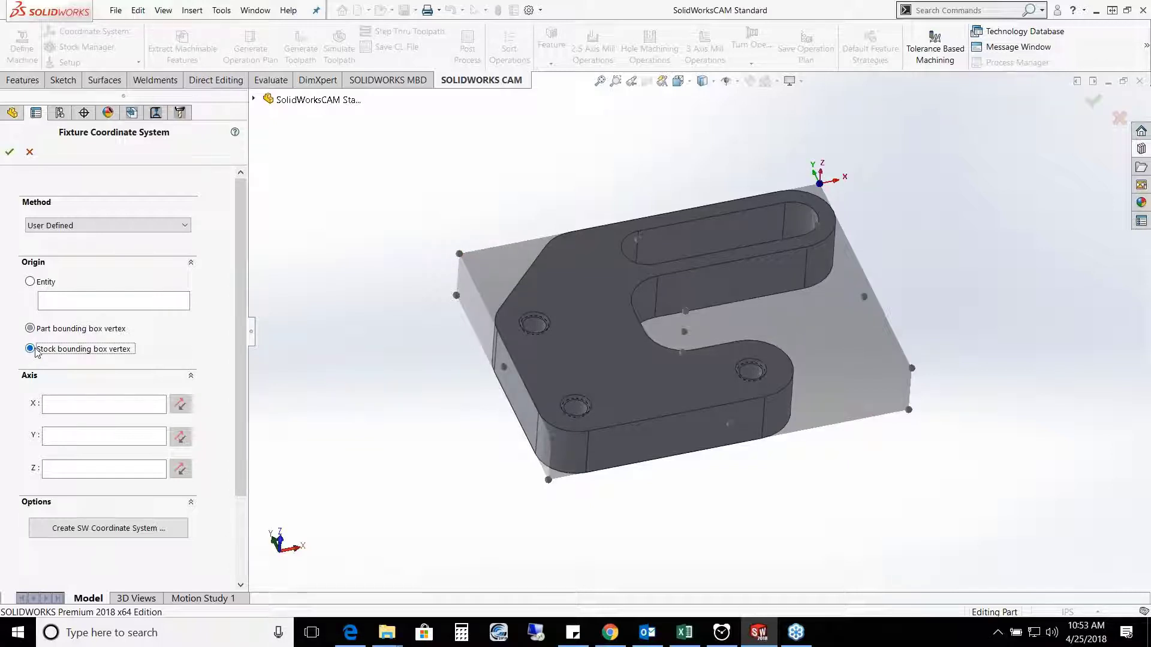
pyautogui.click(460, 255)
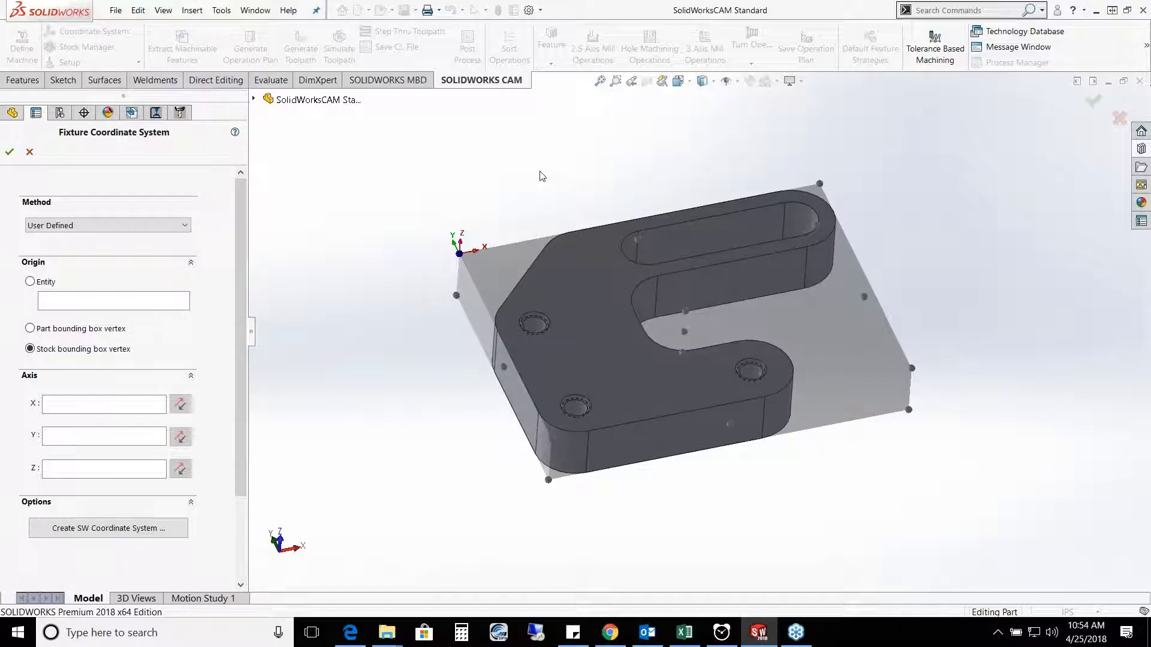
pyautogui.click(9, 151)
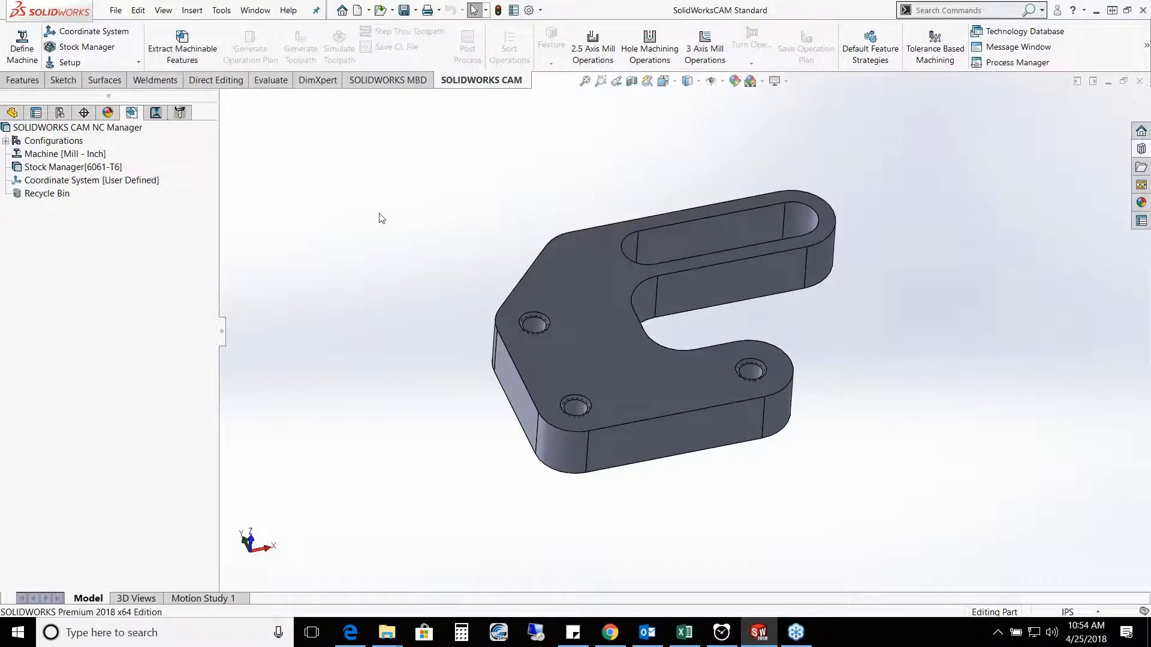
# Step: Extract the plate's machinable features and inspect its top and front side faces
pyautogui.click(183, 48)
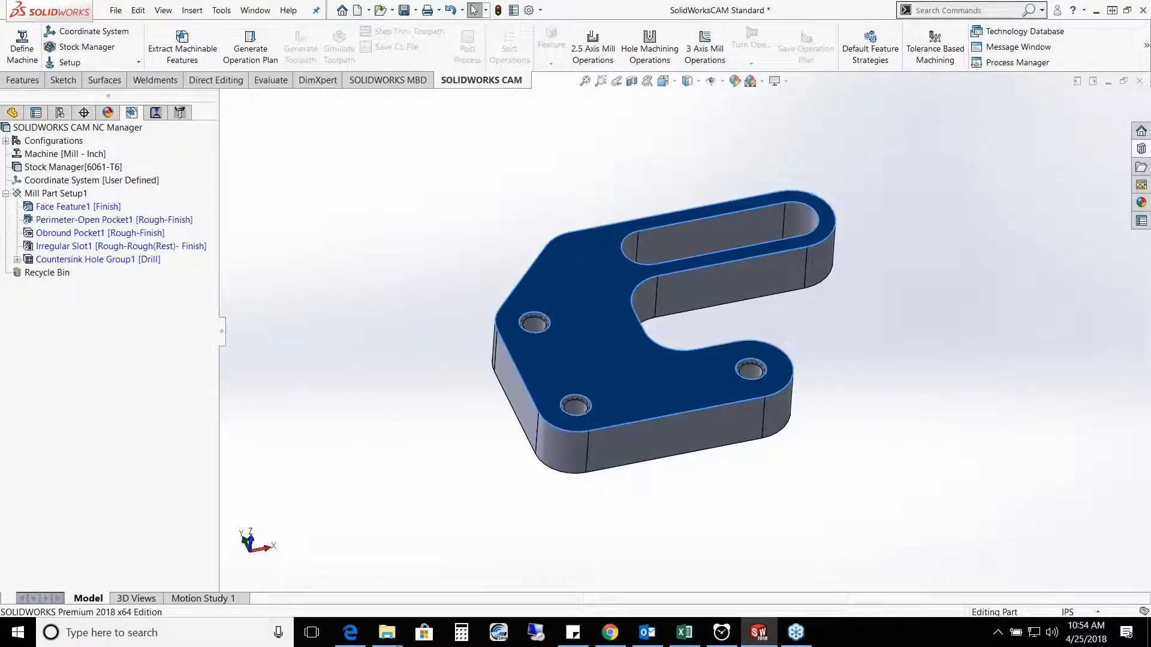
pyautogui.moveTo(411, 249)
pyautogui.mouseDown(button='middle')
pyautogui.moveTo(426, 165)
pyautogui.moveTo(412, 264)
pyautogui.moveTo(429, 276)
pyautogui.mouseUp(button='middle')
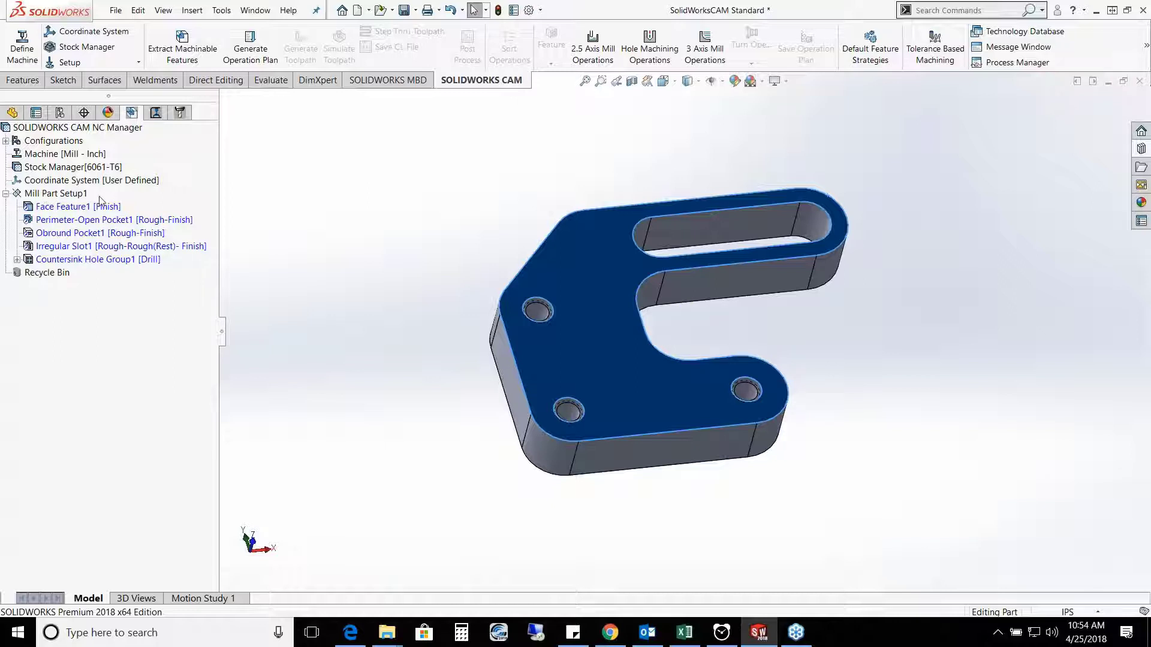
pyautogui.click(590, 287)
pyautogui.click(643, 443)
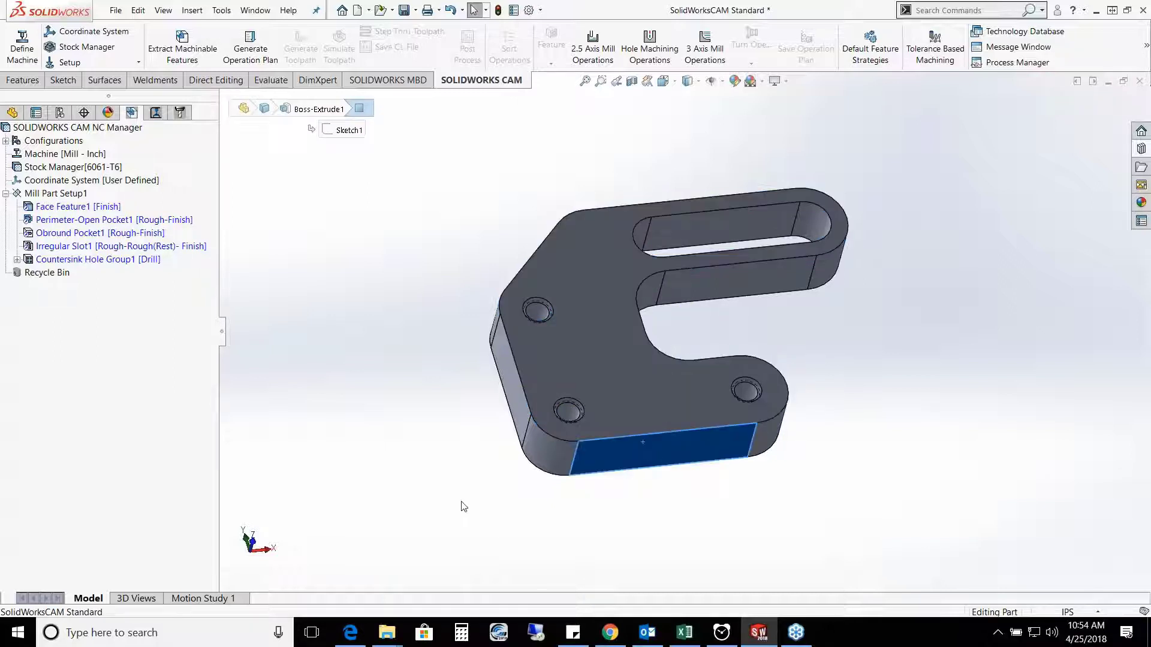
pyautogui.click(408, 275)
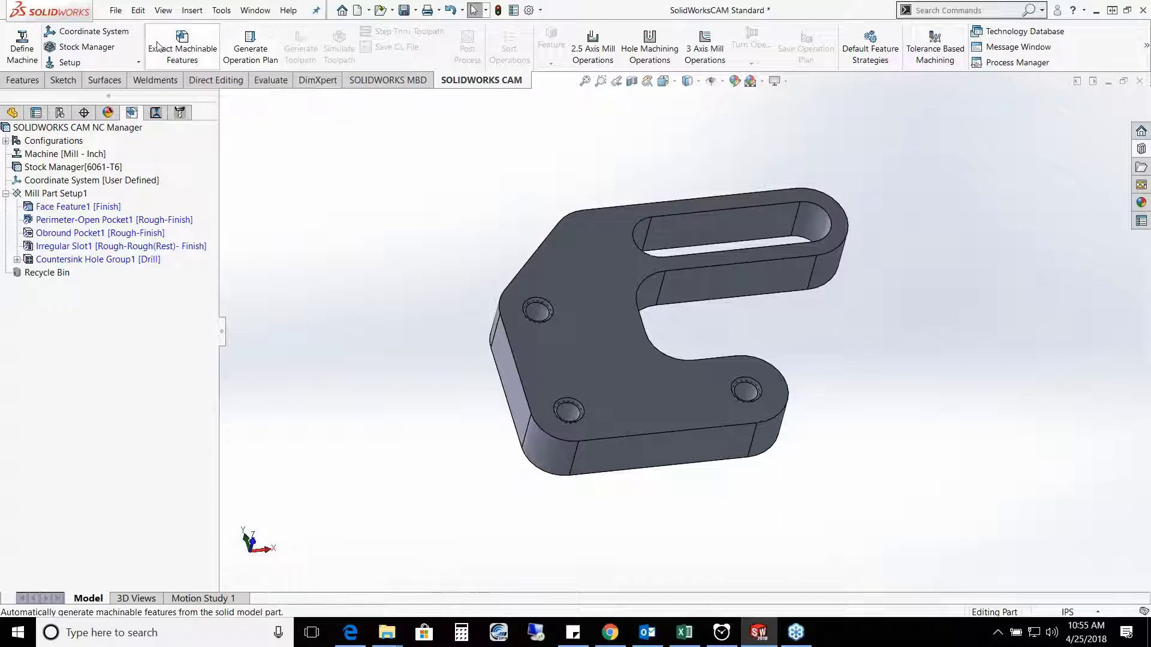
# Step: Generate the operation plan from the extracted features and calculate the toolpaths for all operations
pyautogui.click(259, 56)
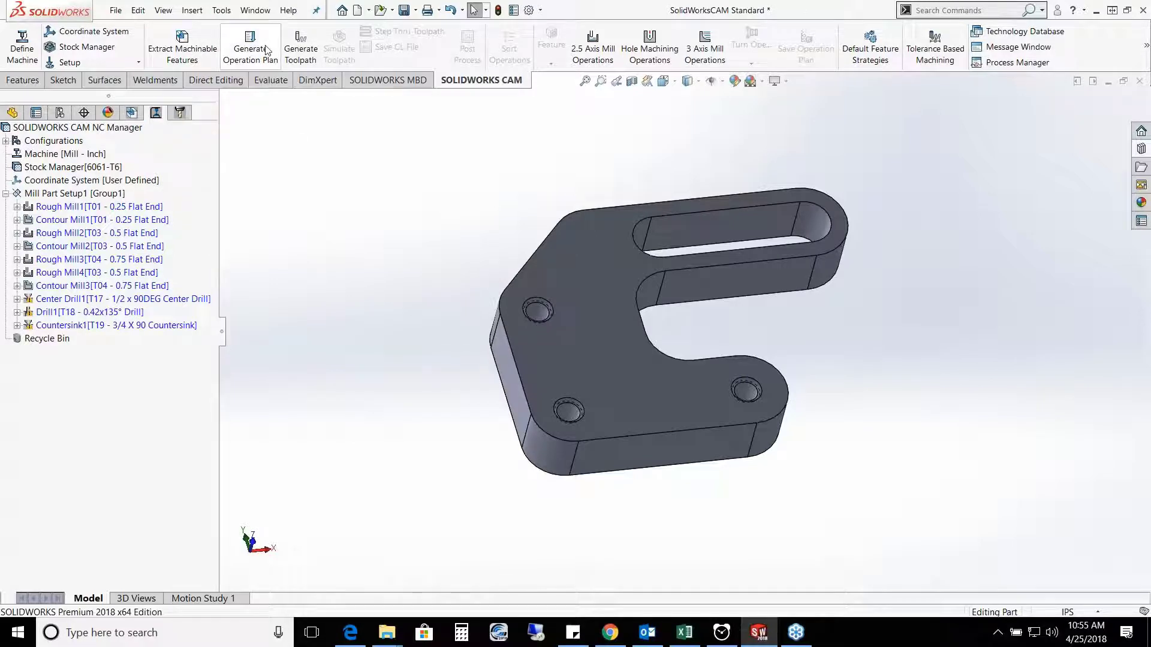
pyautogui.click(133, 115)
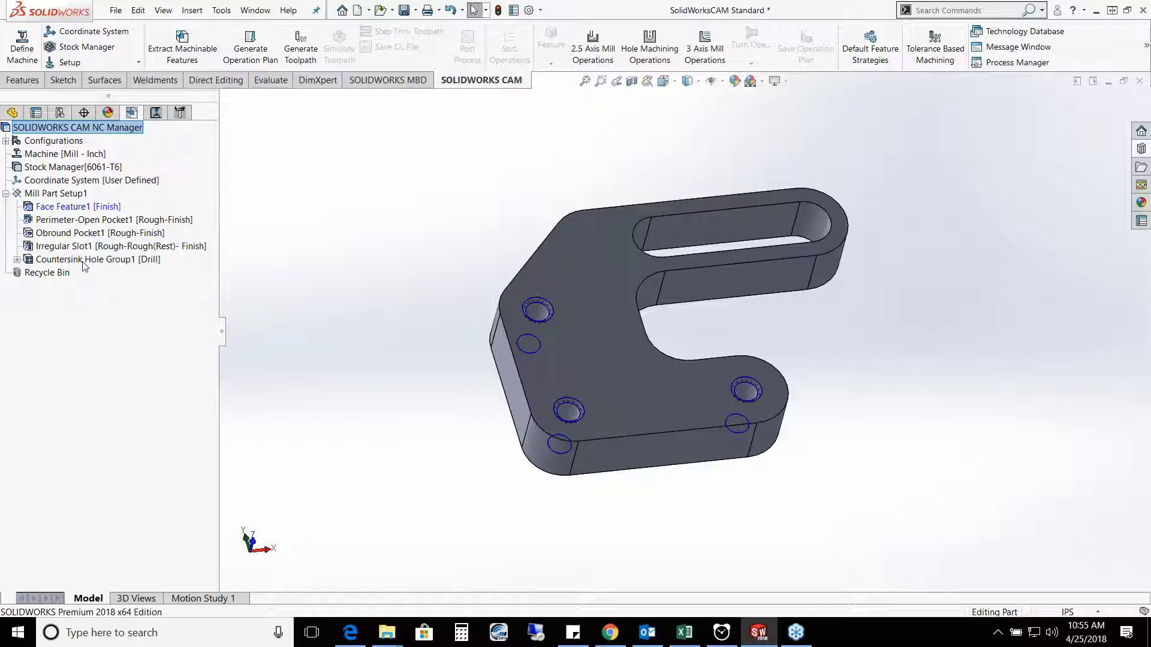
pyautogui.click(155, 114)
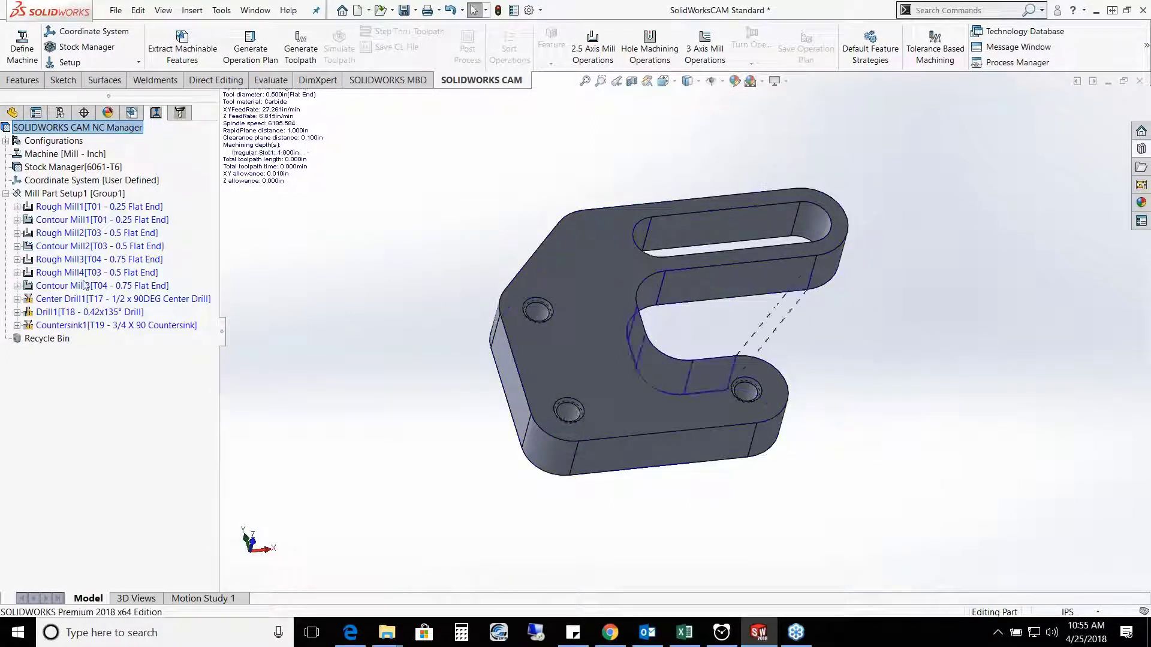
pyautogui.click(301, 48)
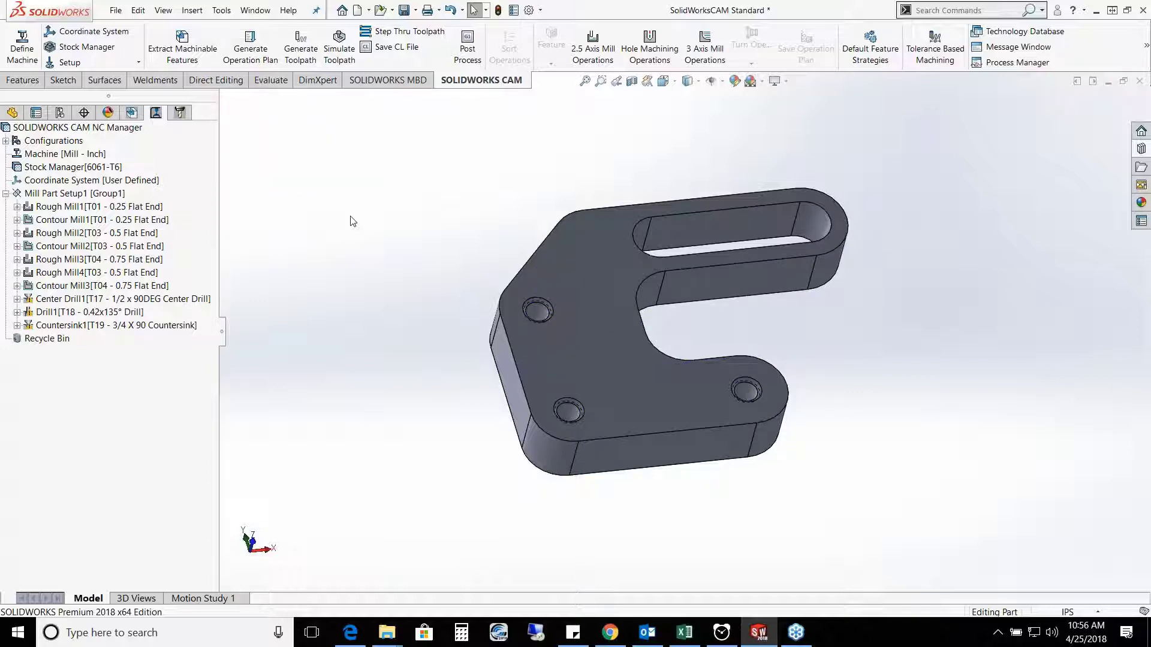
# Step: Examine the toolpaths of Rough Mill1, Rough Mill3, Rough Mill4 and Contour Mill3 on the plate
pyautogui.moveTo(387, 232); pyautogui.dragTo(357, 238, button='middle')
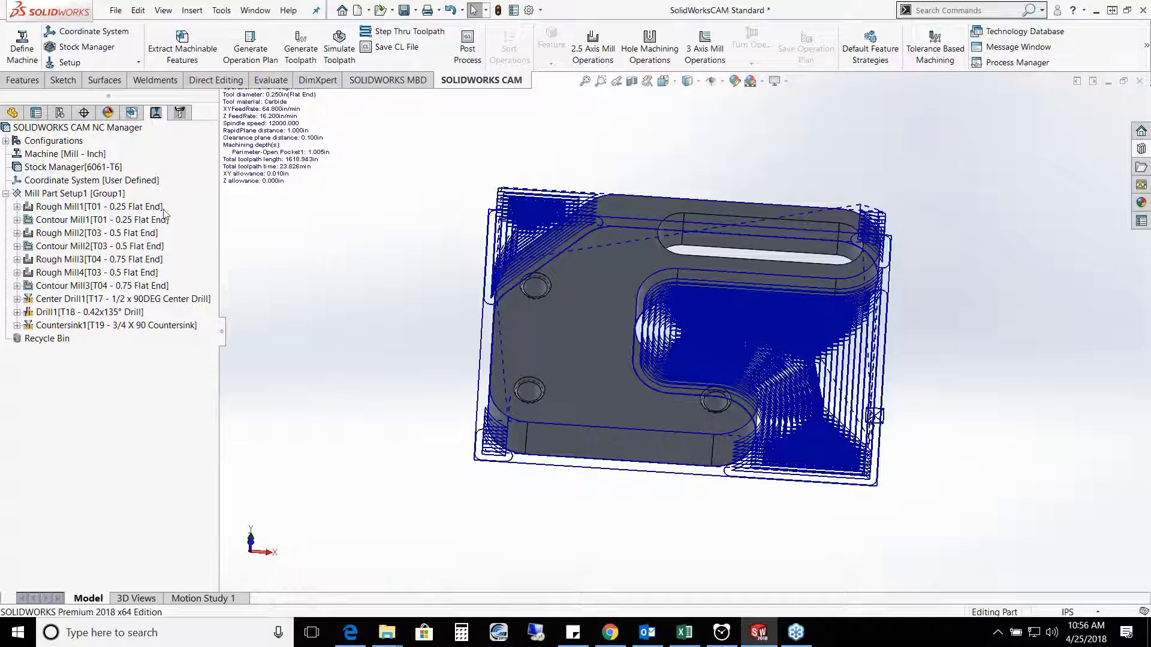
pyautogui.click(119, 206)
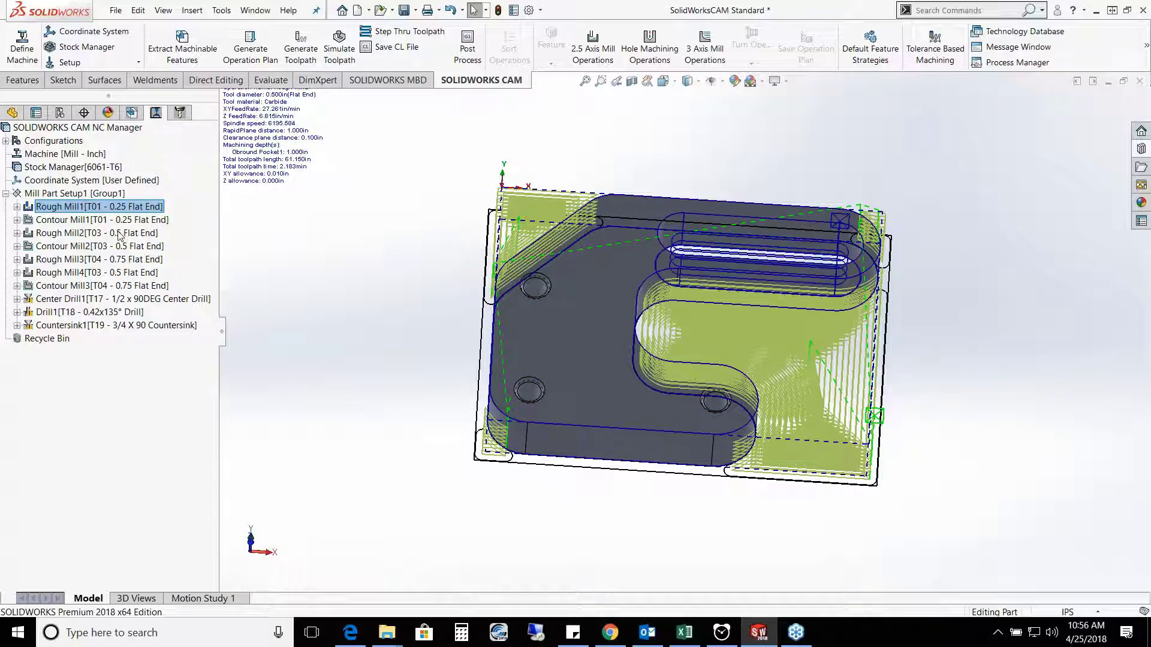
pyautogui.click(109, 259)
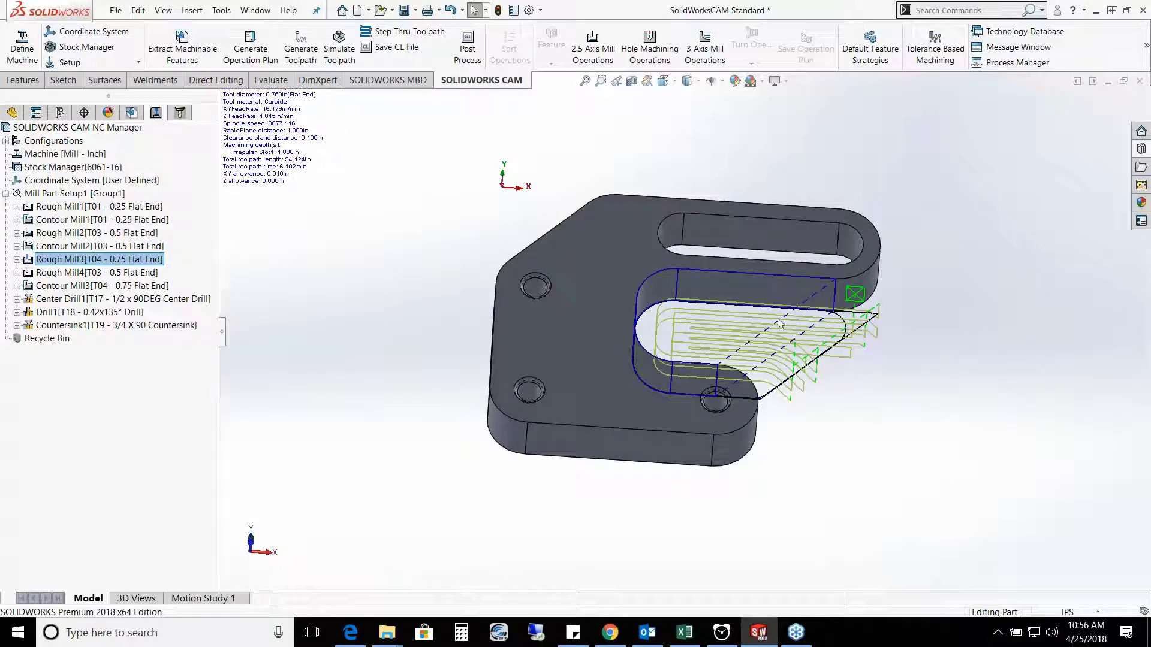
pyautogui.click(108, 272)
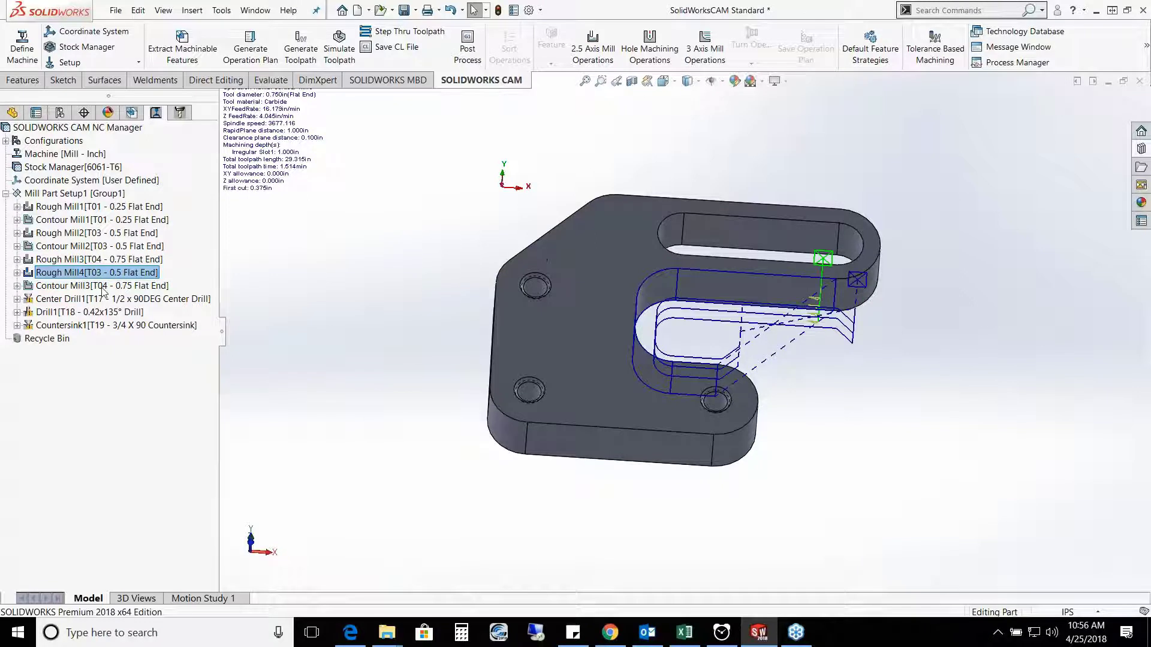
pyautogui.click(103, 286)
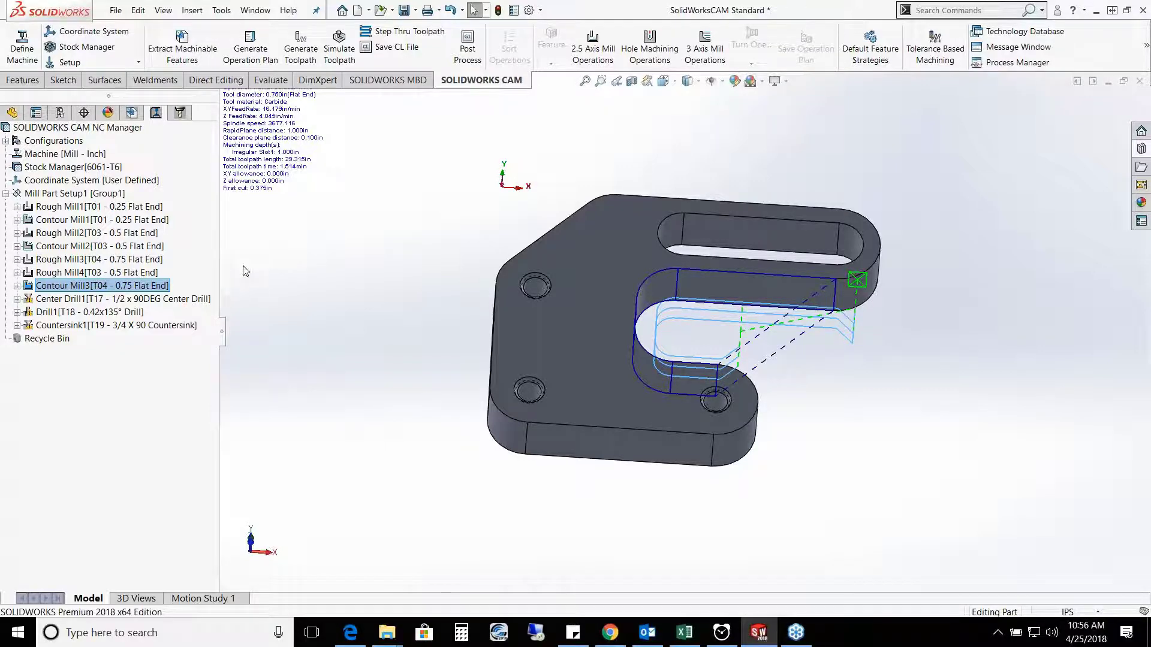
# Step: Suppress the irregular slot operations Rough Mill3, Rough Mill4 and Contour Mill3
pyautogui.click(126, 260)
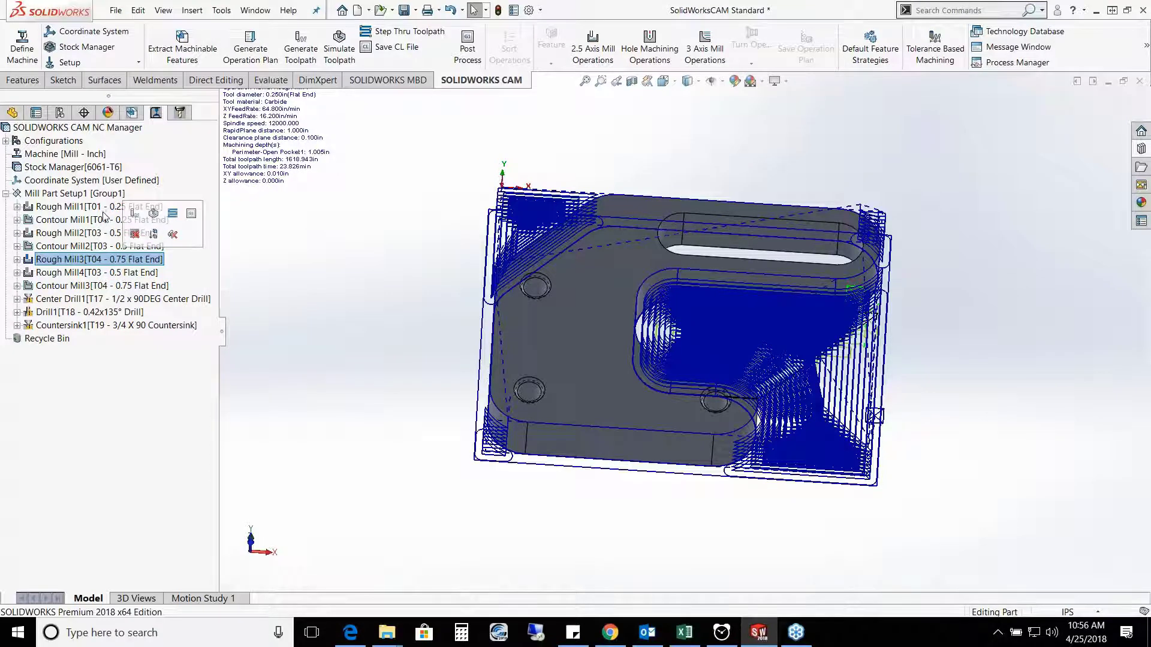
pyautogui.click(97, 261)
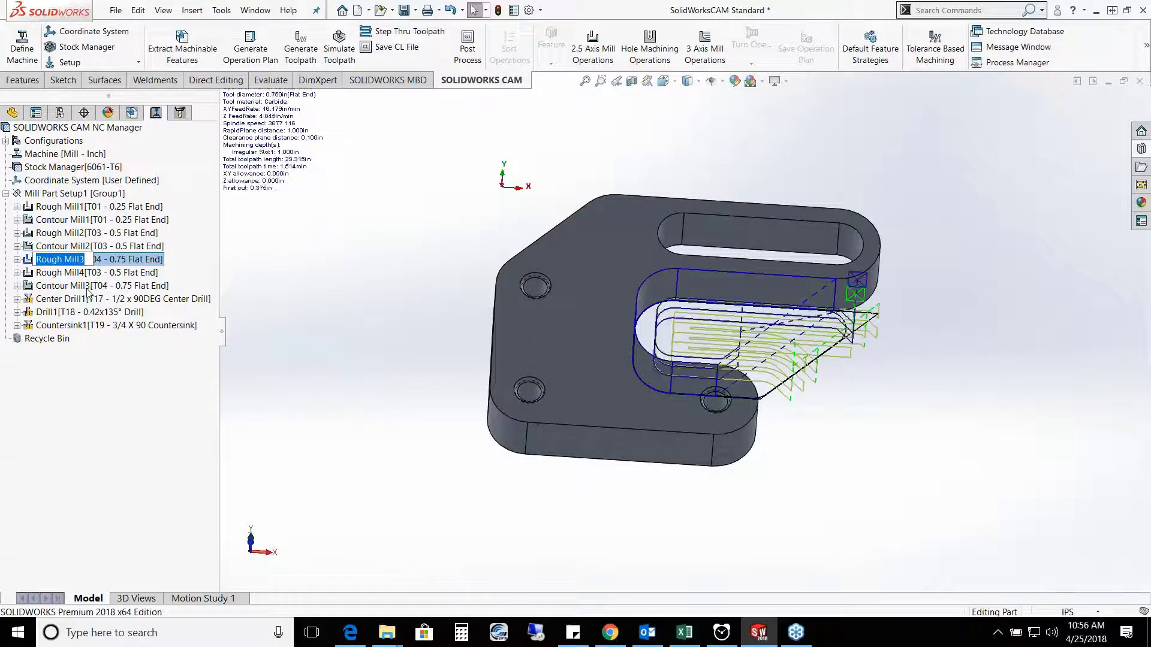
pyautogui.click(85, 286)
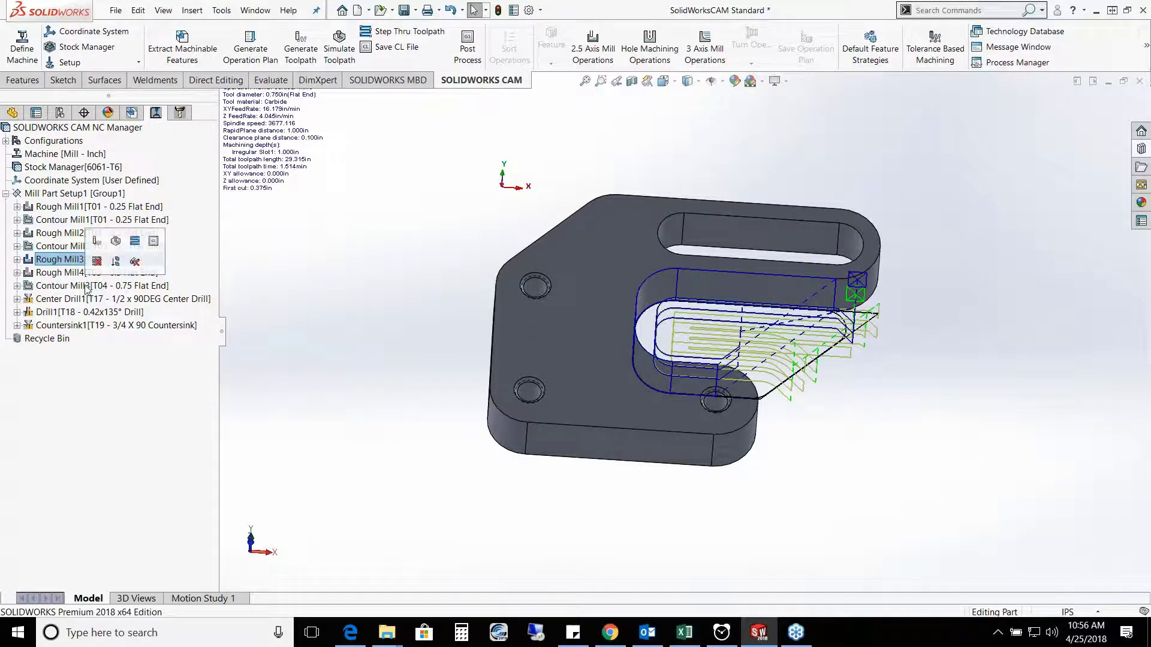
pyautogui.keyDown('shift'); pyautogui.click(87, 286); pyautogui.keyUp('shift')
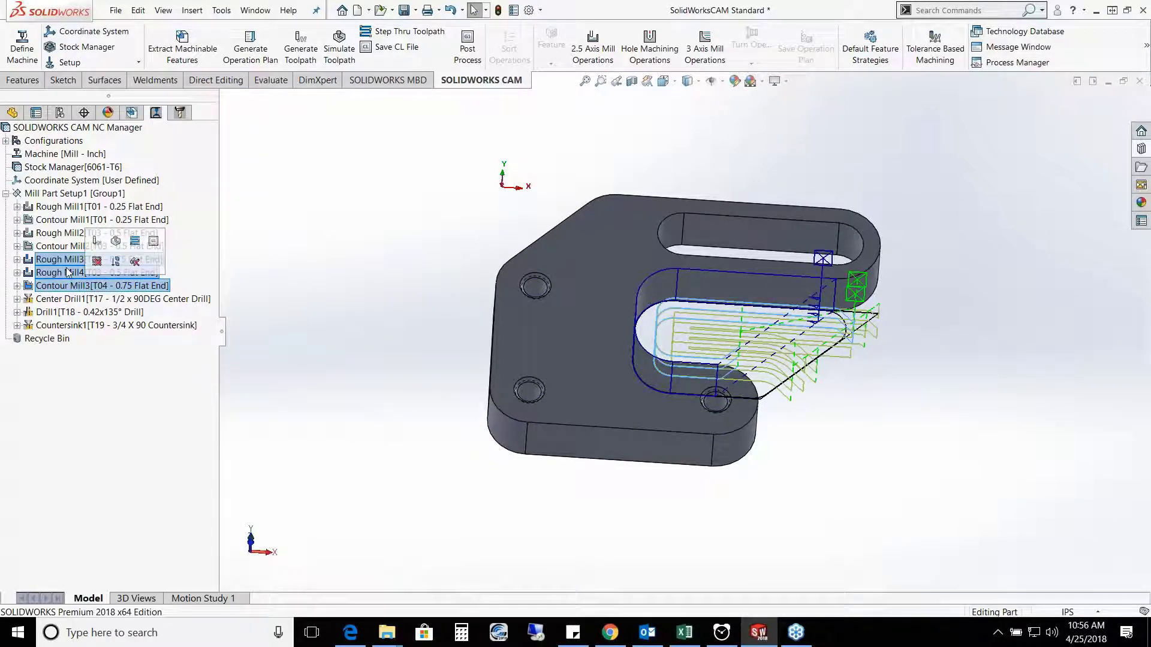
pyautogui.click(118, 264)
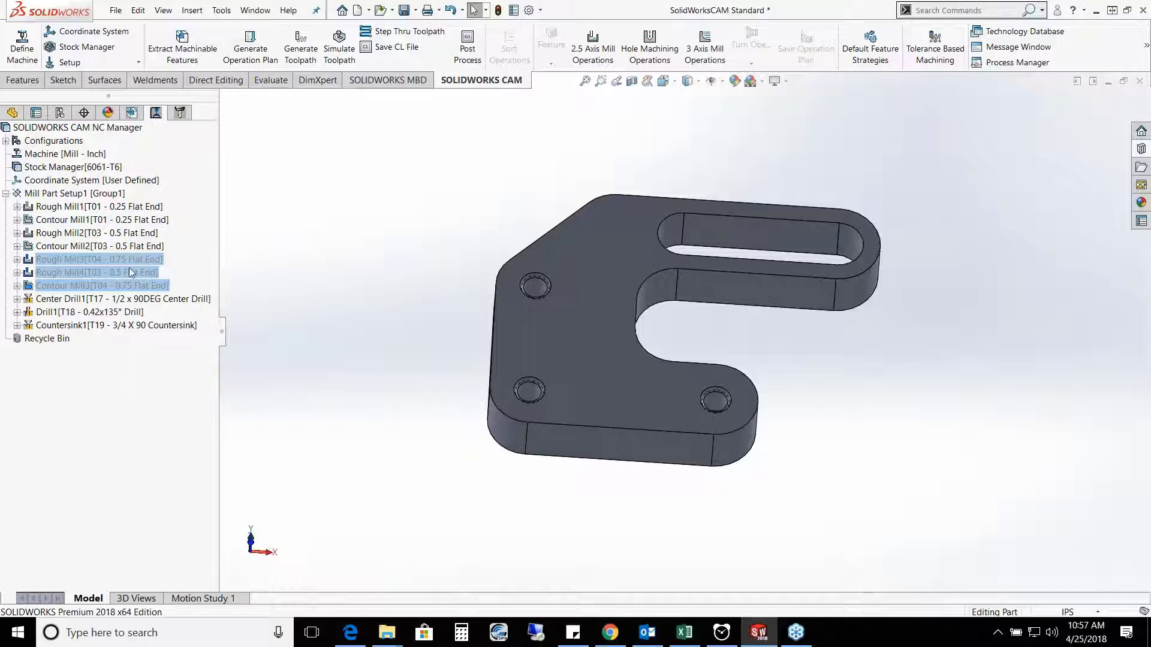
# Step: Examine the Rough Mill1 toolpath from a lower angle and open that operation's parameters for editing
pyautogui.click(70, 211)
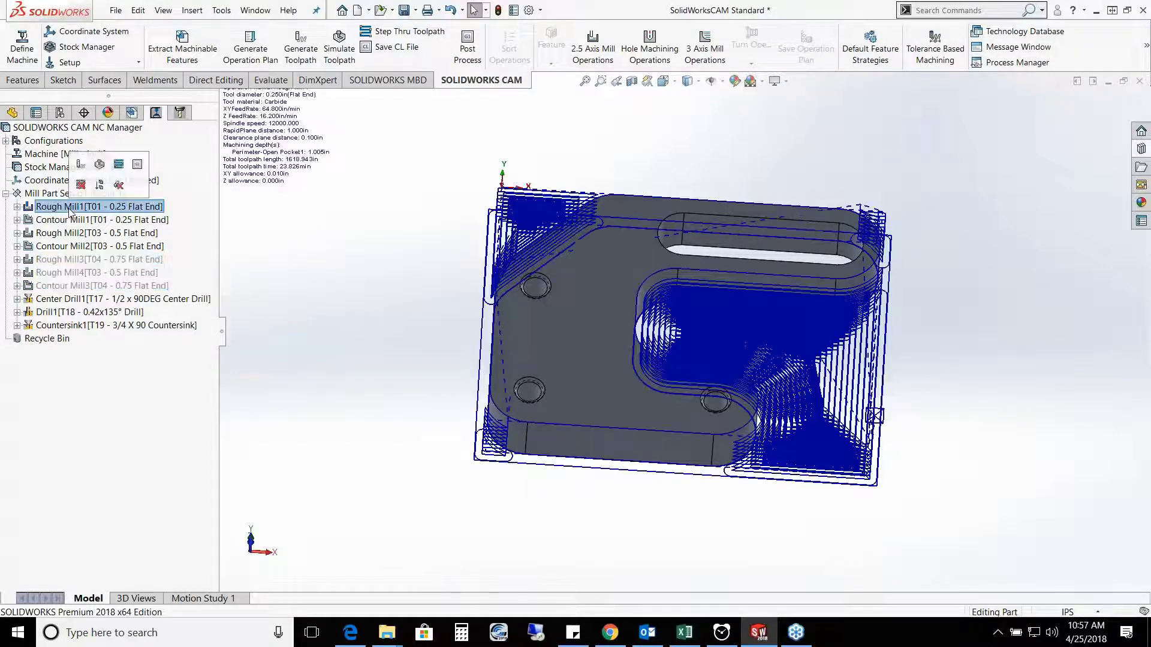
pyautogui.moveTo(999, 285); pyautogui.dragTo(983, 234, button='middle')
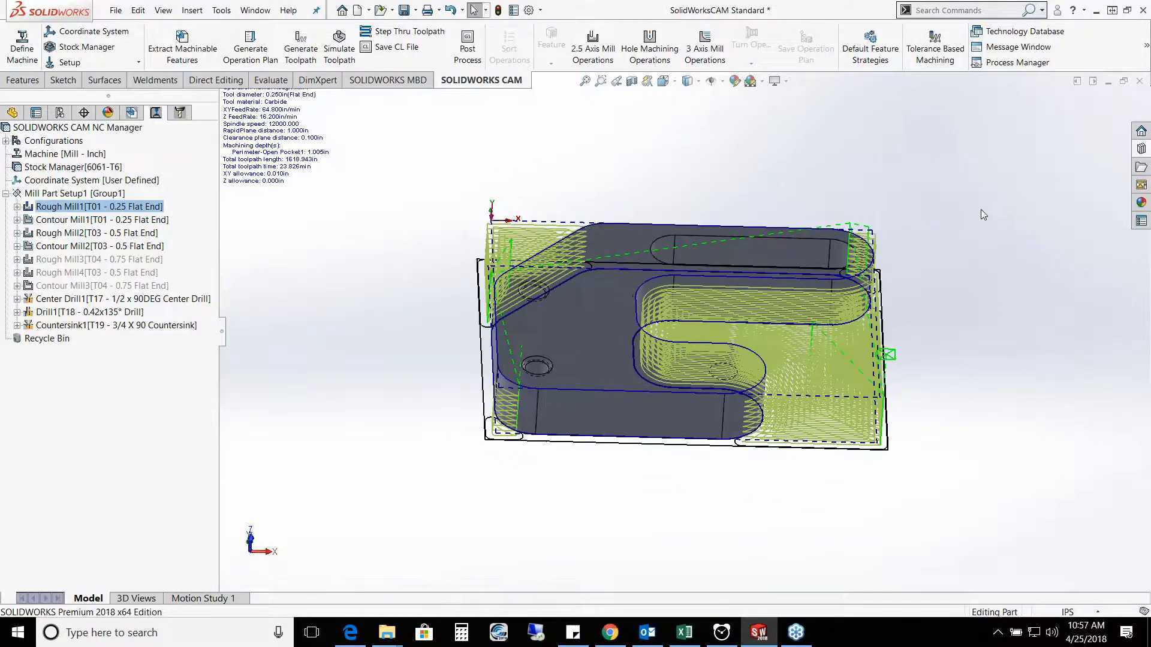
pyautogui.click(45, 207)
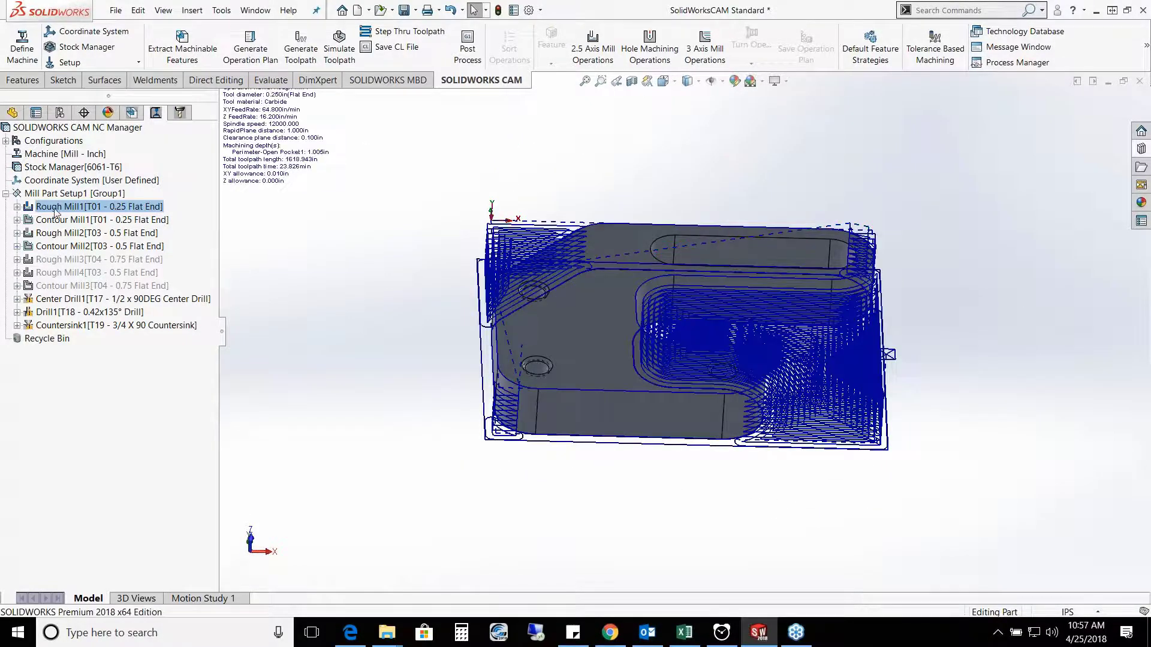
pyautogui.rightClick(90, 209)
pyautogui.click(139, 218)
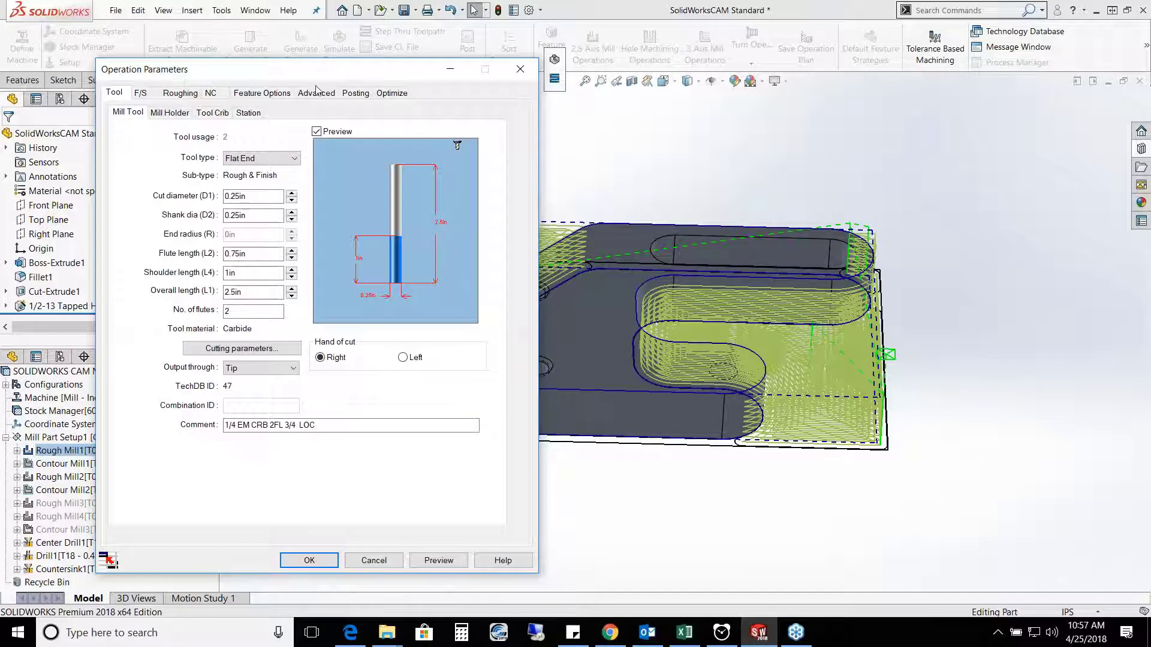
# Step: Inspect the 0.25 in flat end mill's preview up close and look through its display modes
pyautogui.moveTo(321, 76); pyautogui.dragTo(381, 74)
pyautogui.moveTo(495, 238); pyautogui.dragTo(447, 264, button='middle')
pyautogui.scroll(5, 449, 266)
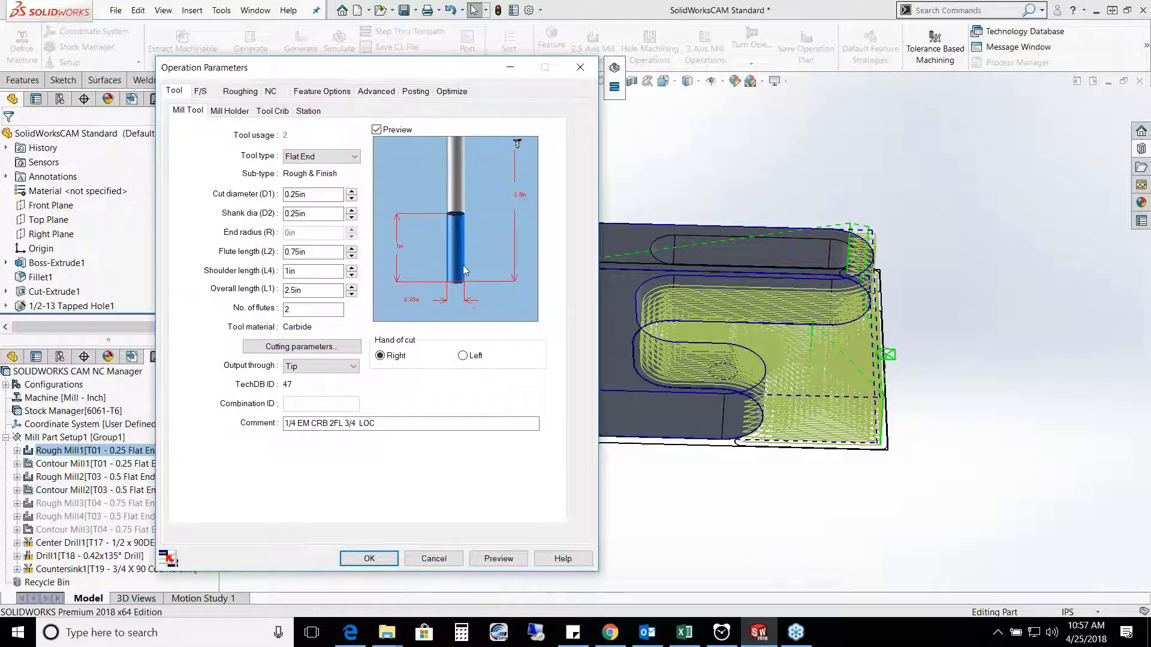
pyautogui.click(518, 145)
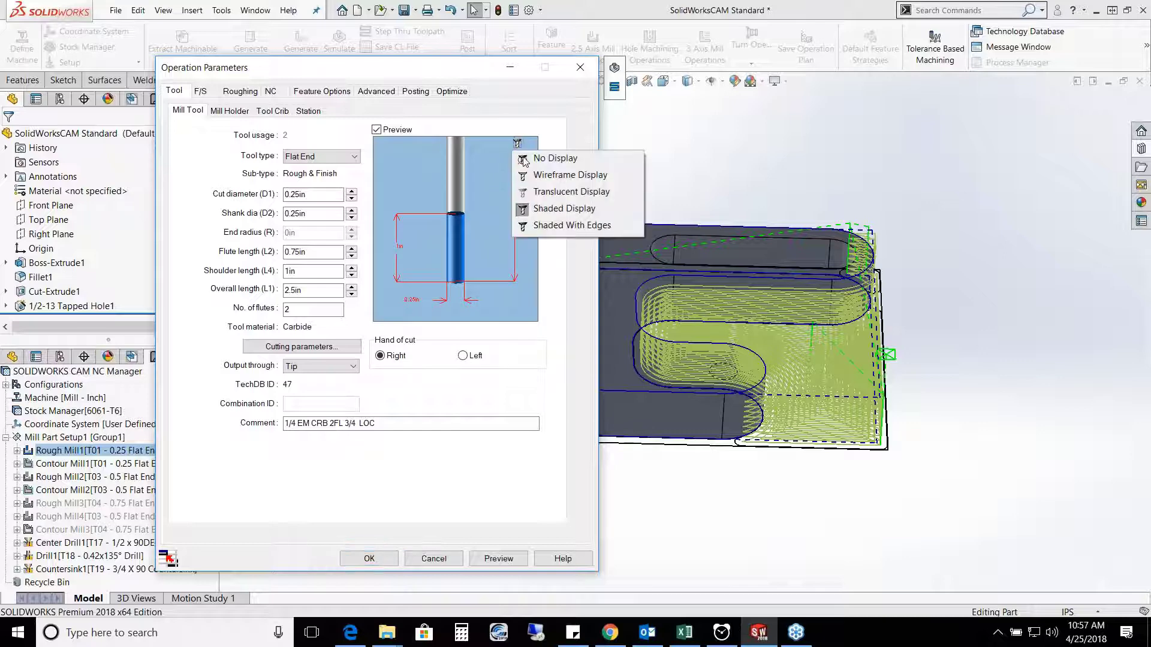
pyautogui.click(381, 178)
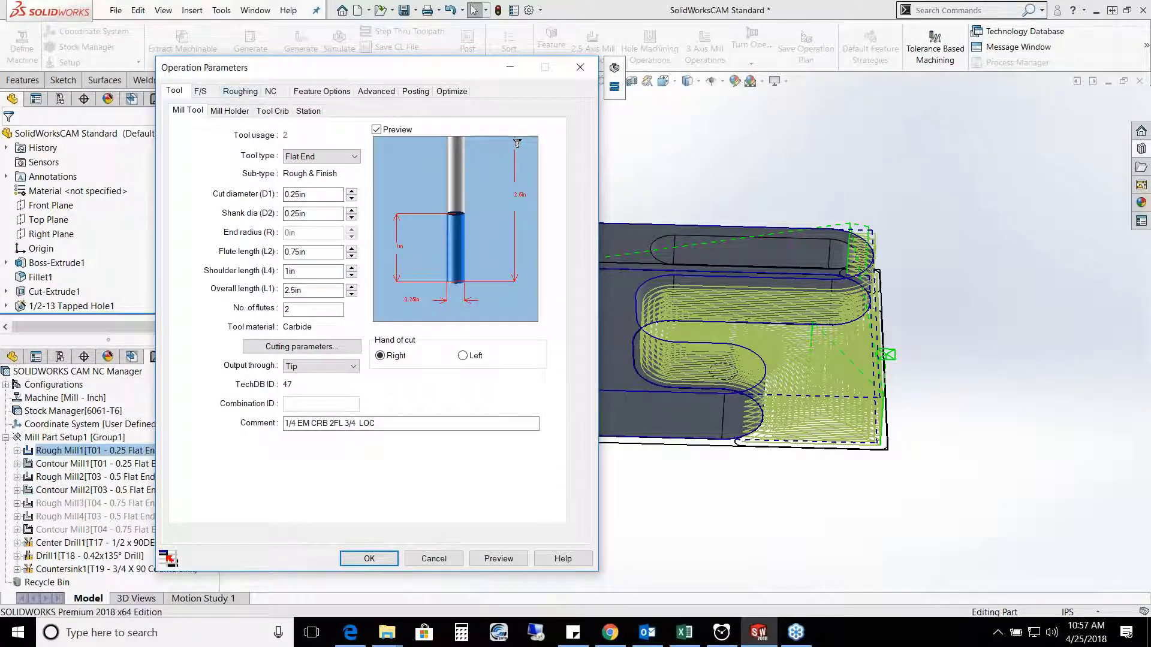
# Step: Replace the Rough Mill1 tool with the 3/4 EM CRB 2FL 1-1/2 LOC flat end mill from the tool crib, including its corresponding holder
pyautogui.click(281, 112)
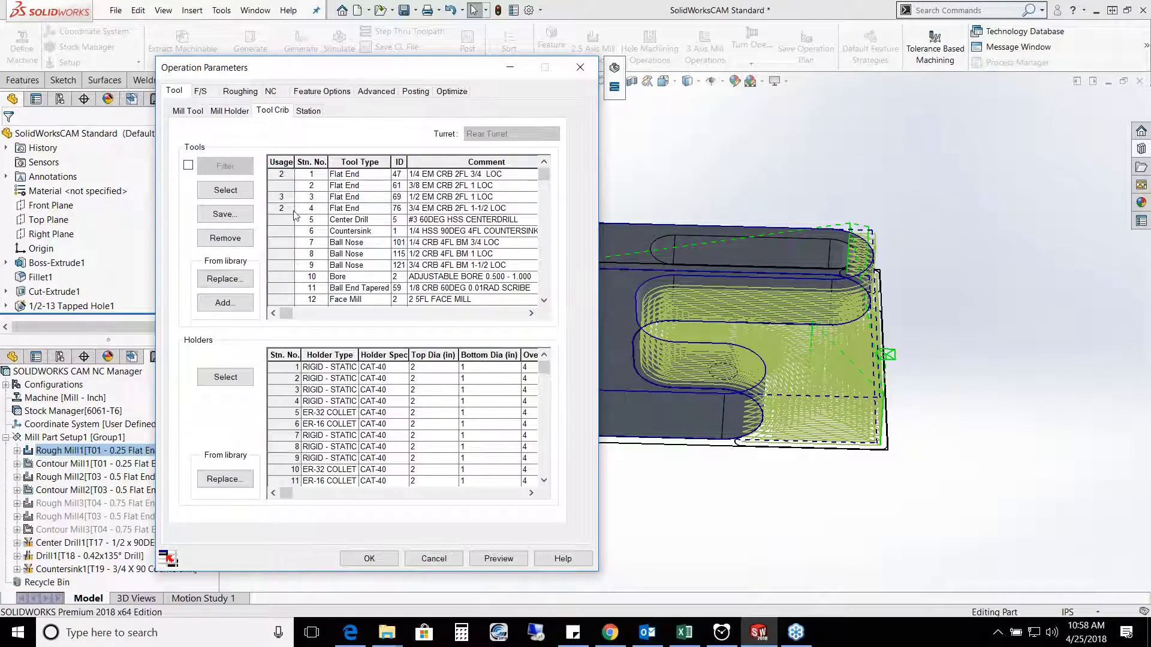
pyautogui.click(281, 209)
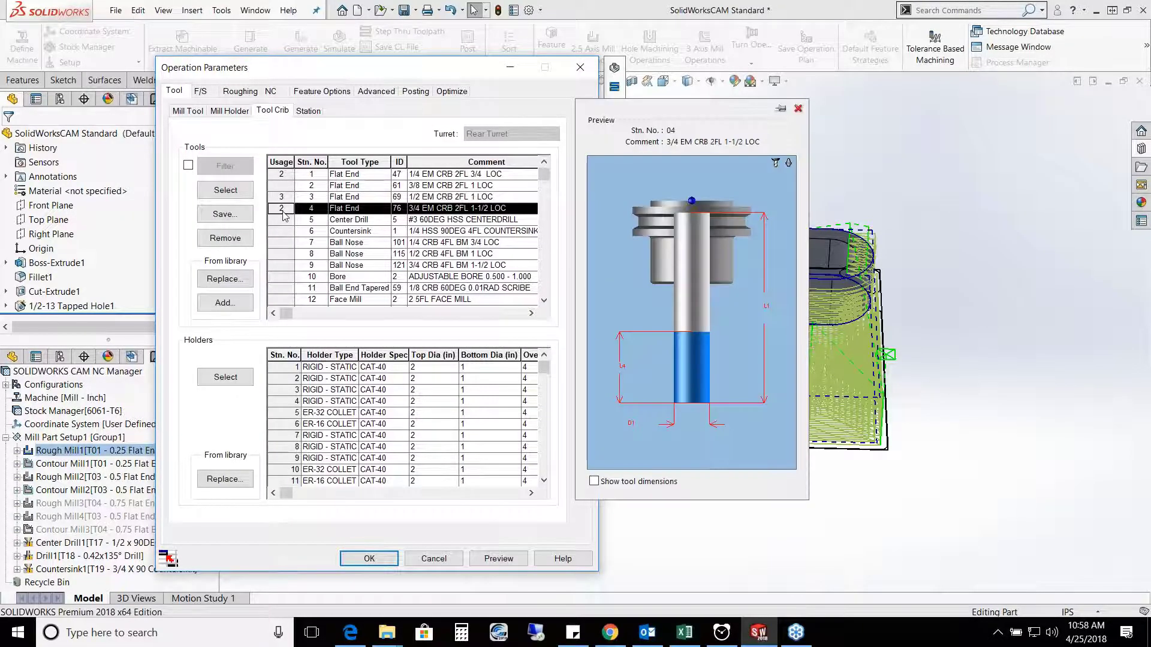
pyautogui.click(226, 190)
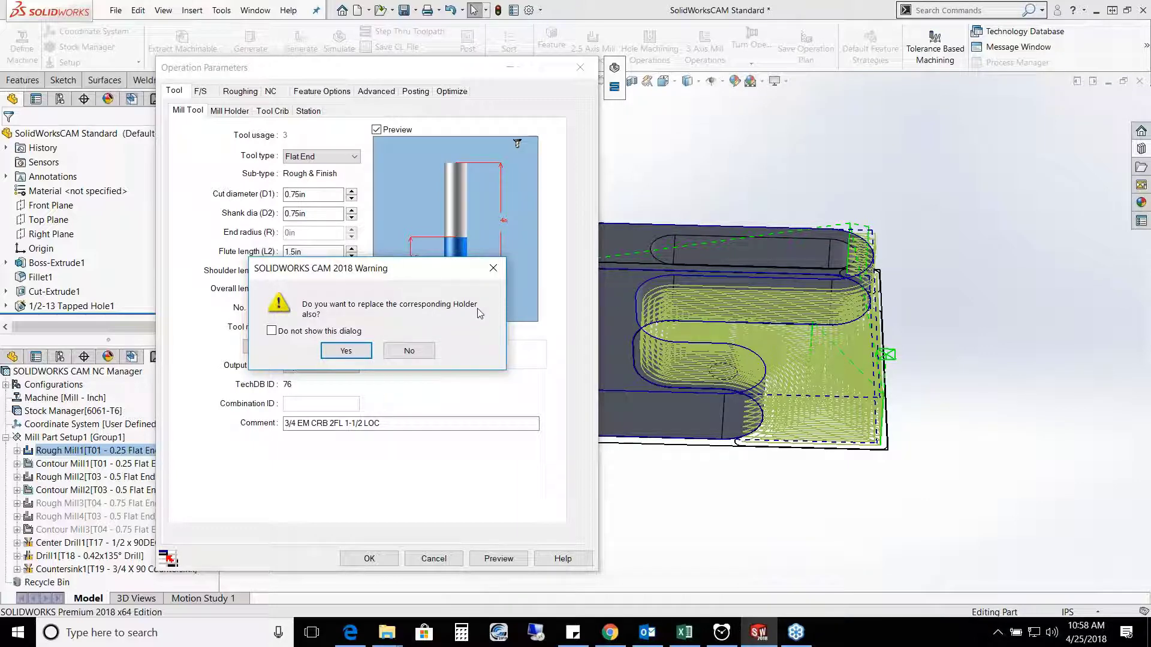
pyautogui.click(346, 352)
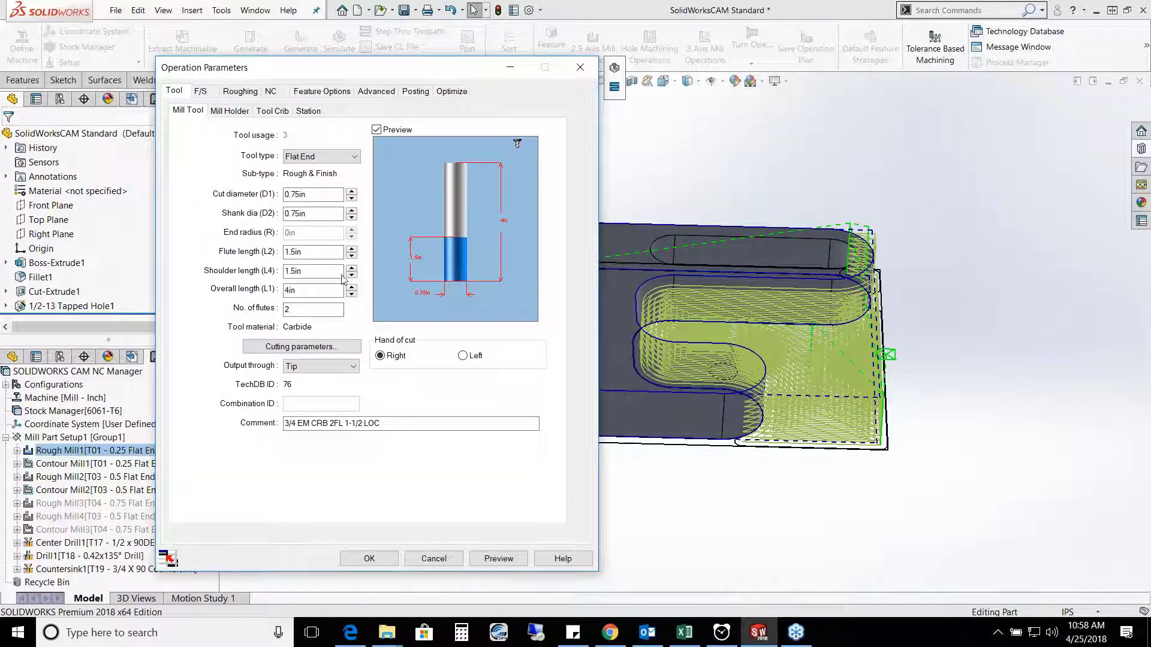
# Step: Review the new tool's holder, its station and the operations using it, and the feed and speed settings
pyautogui.click(231, 111)
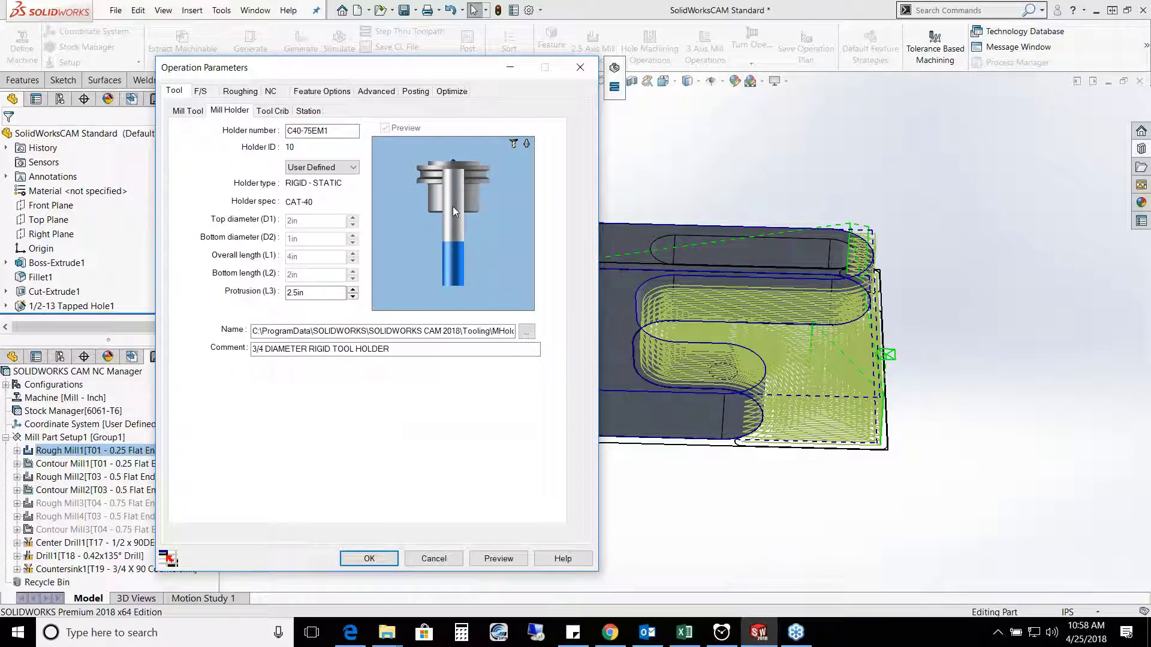
pyautogui.click(271, 111)
pyautogui.click(307, 111)
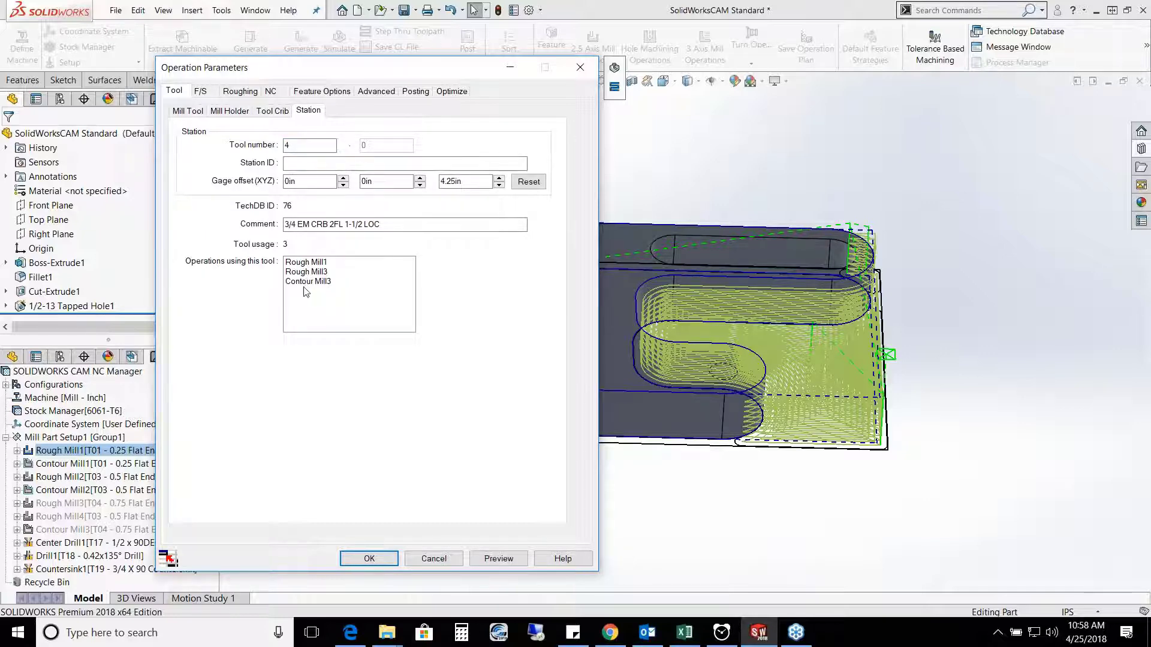
pyautogui.click(201, 91)
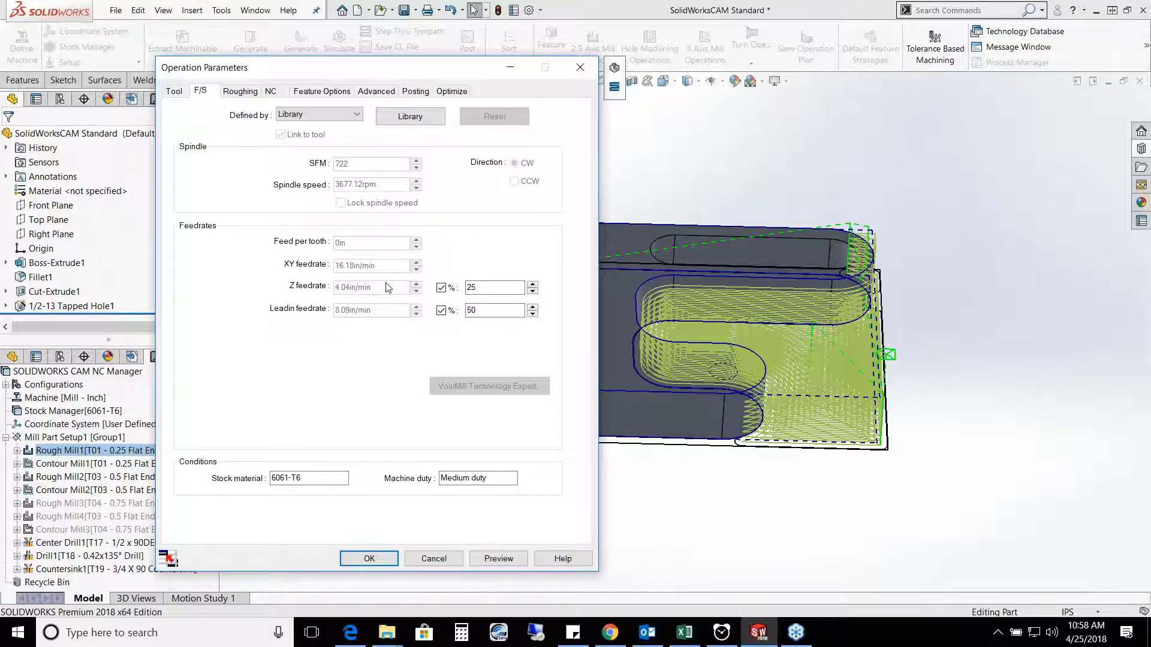
# Step: Define Rough Mill1's feeds and speeds by Tool and look over the available pocketing patterns for roughing
pyautogui.click(356, 114)
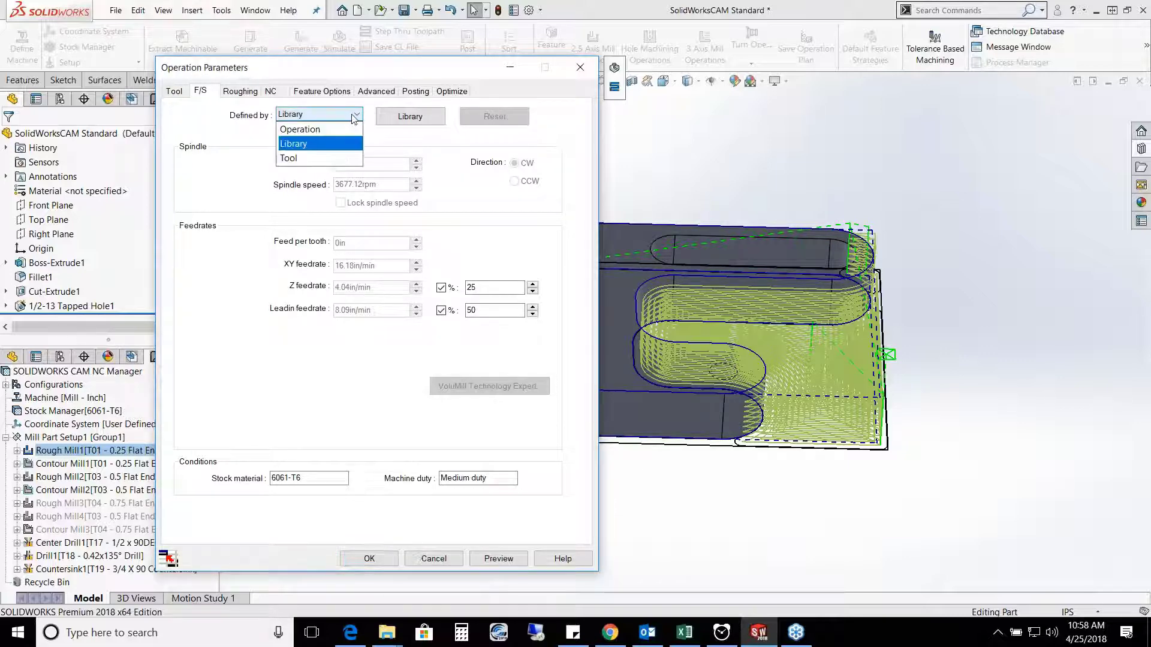
pyautogui.click(320, 158)
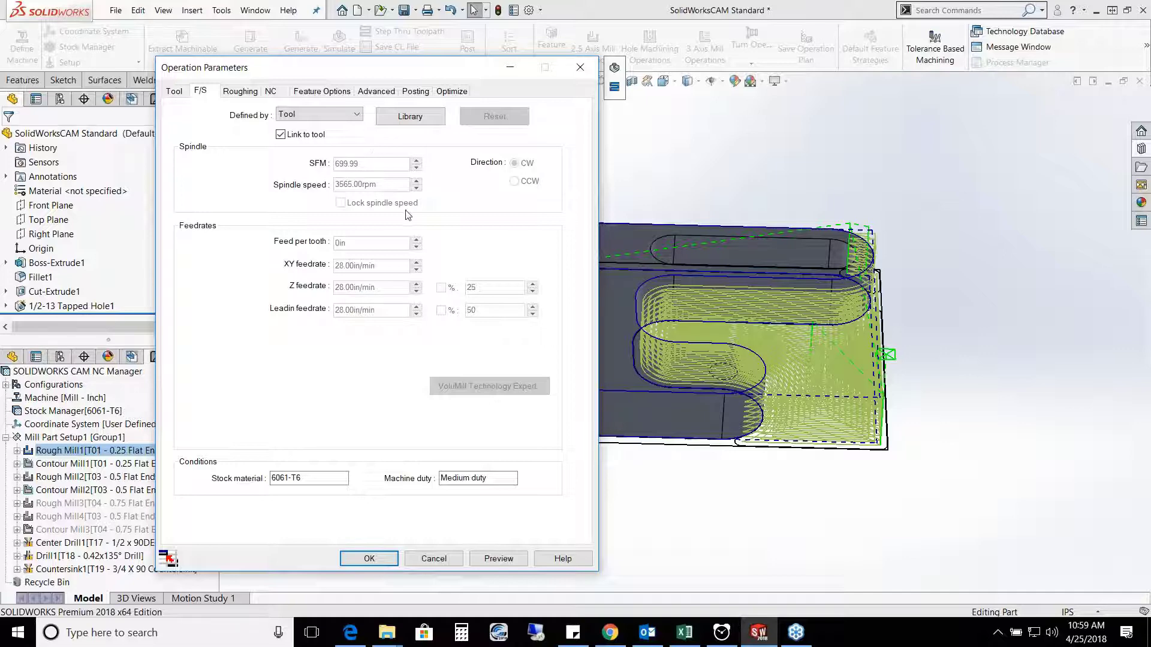
pyautogui.click(241, 91)
pyautogui.click(323, 120)
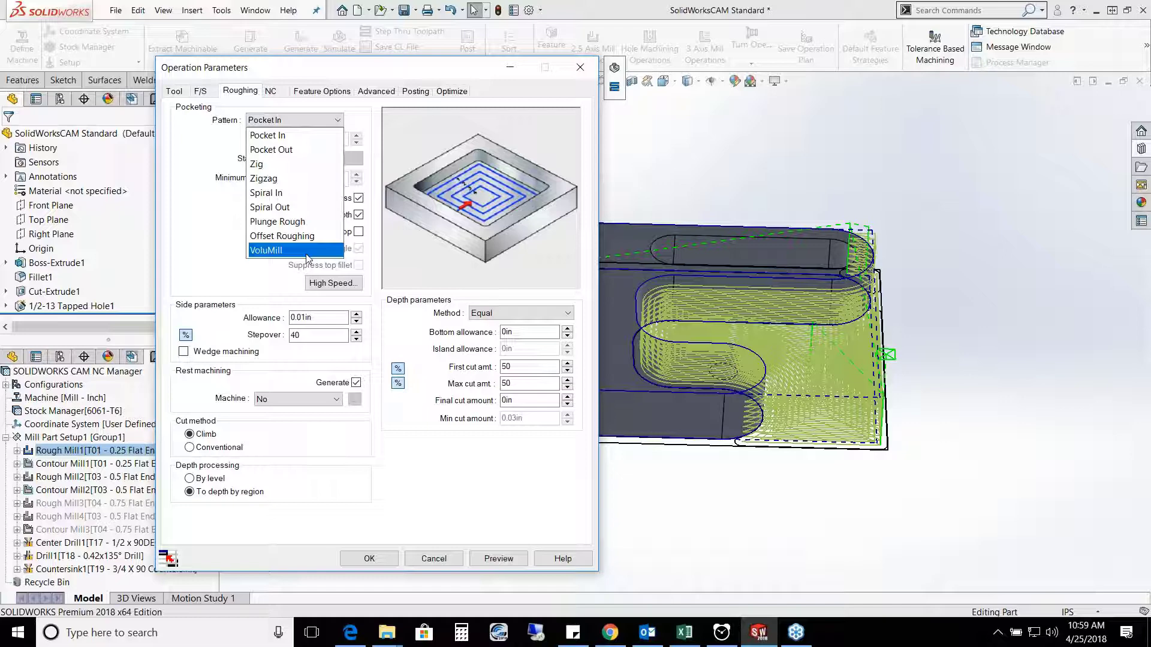
# Step: Review Rough Mill1's rapid and clearance planes, machining depth and entry options, advanced Z limits and posting parameters
pyautogui.click(270, 90)
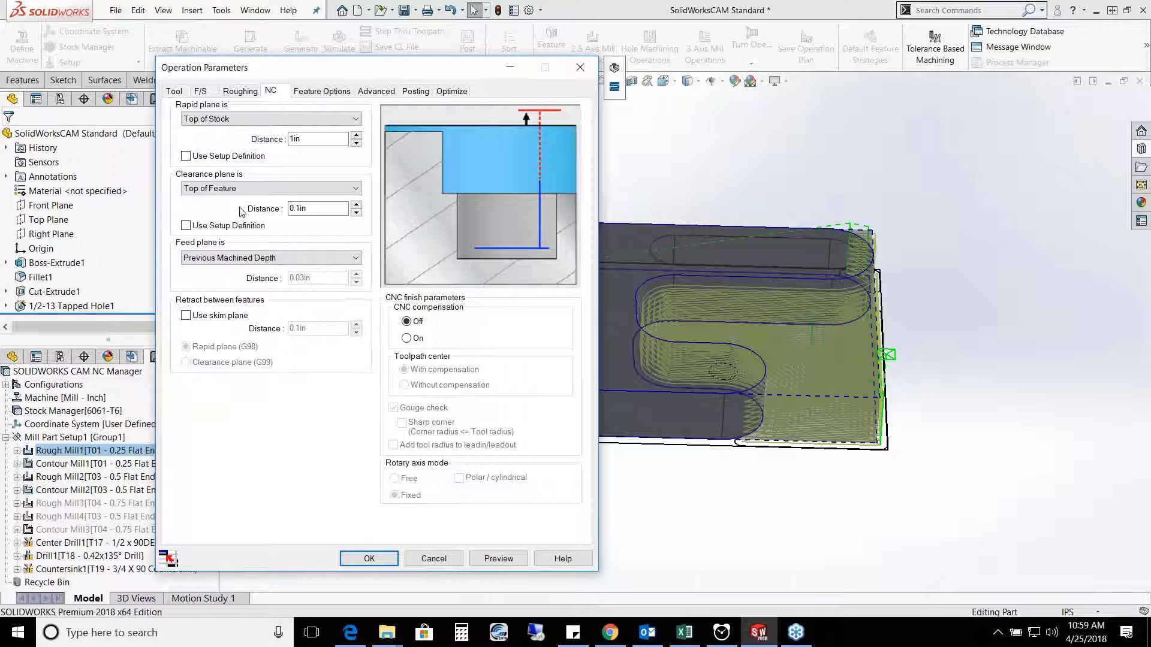
pyautogui.click(320, 91)
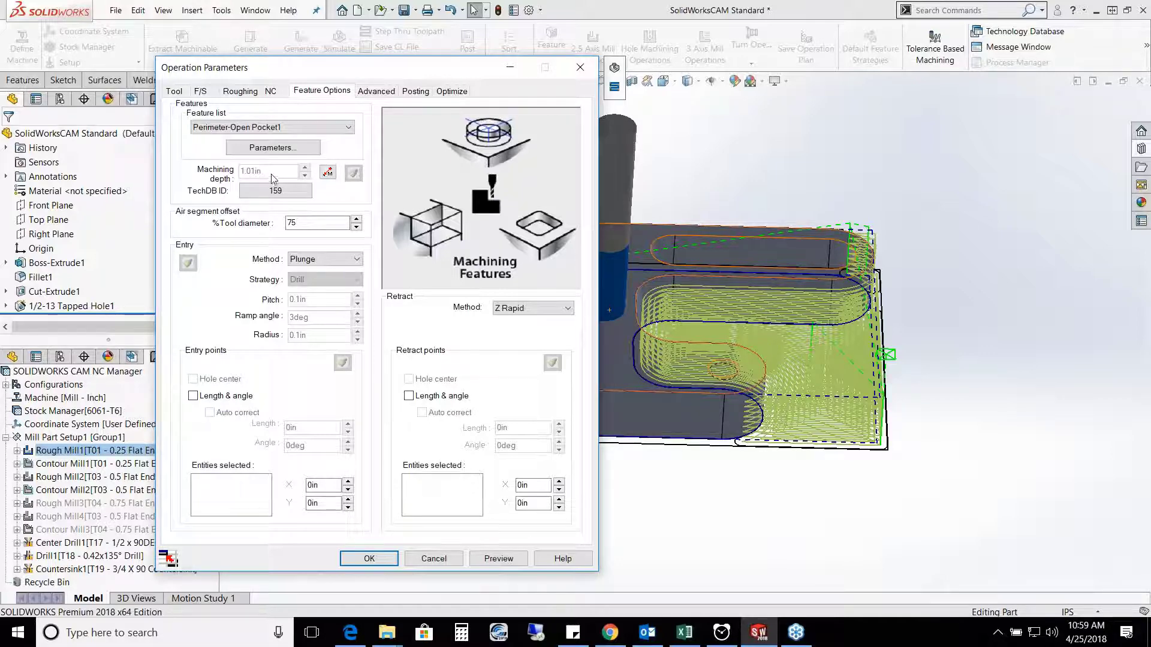
pyautogui.click(328, 177)
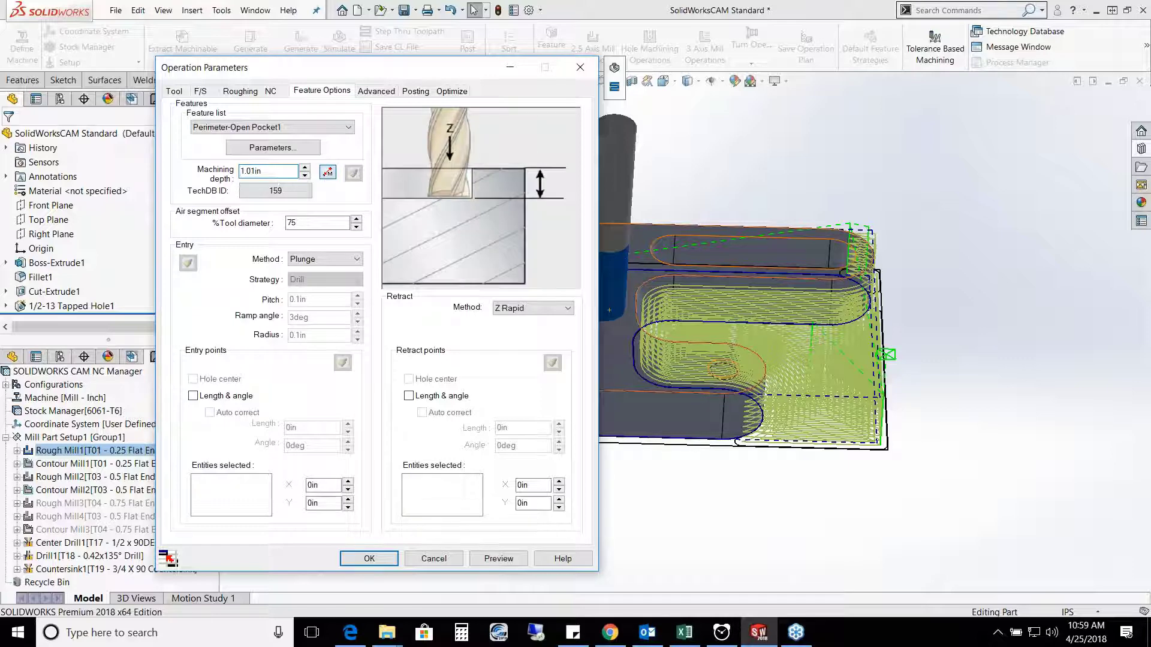
pyautogui.click(327, 173)
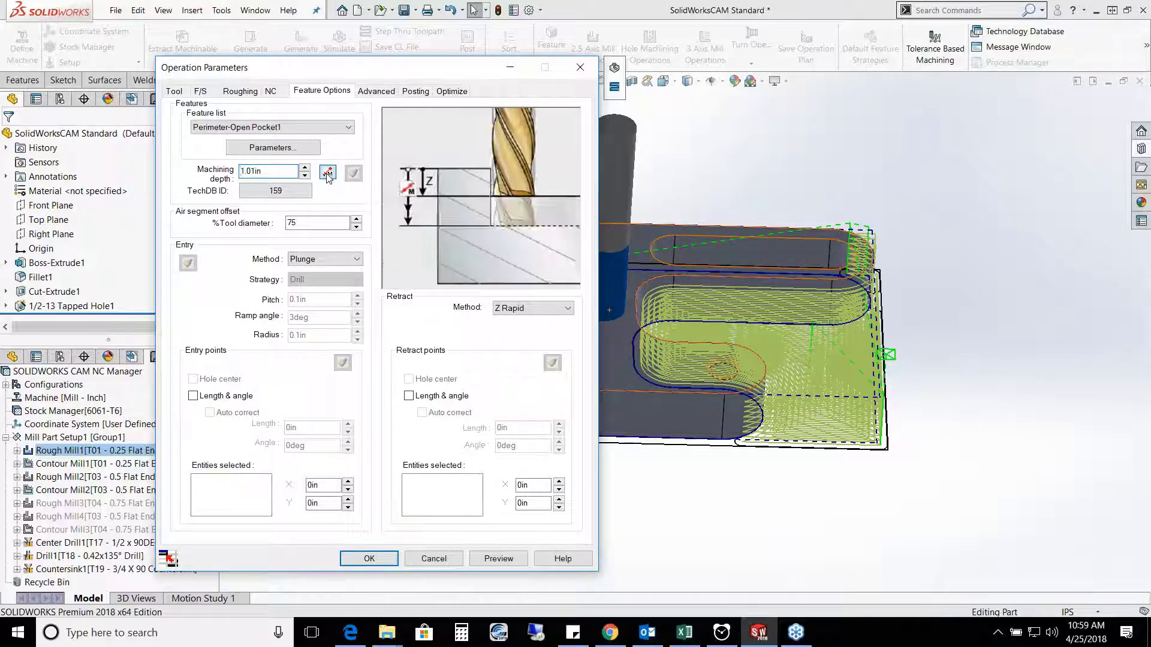
pyautogui.click(377, 92)
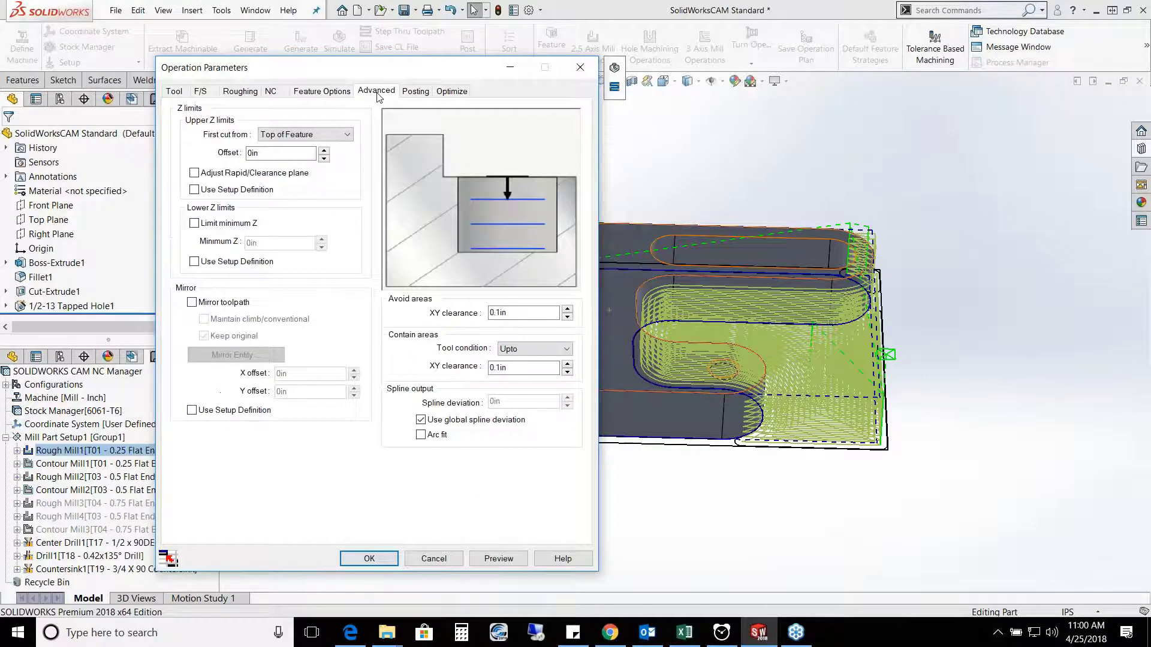
pyautogui.click(421, 93)
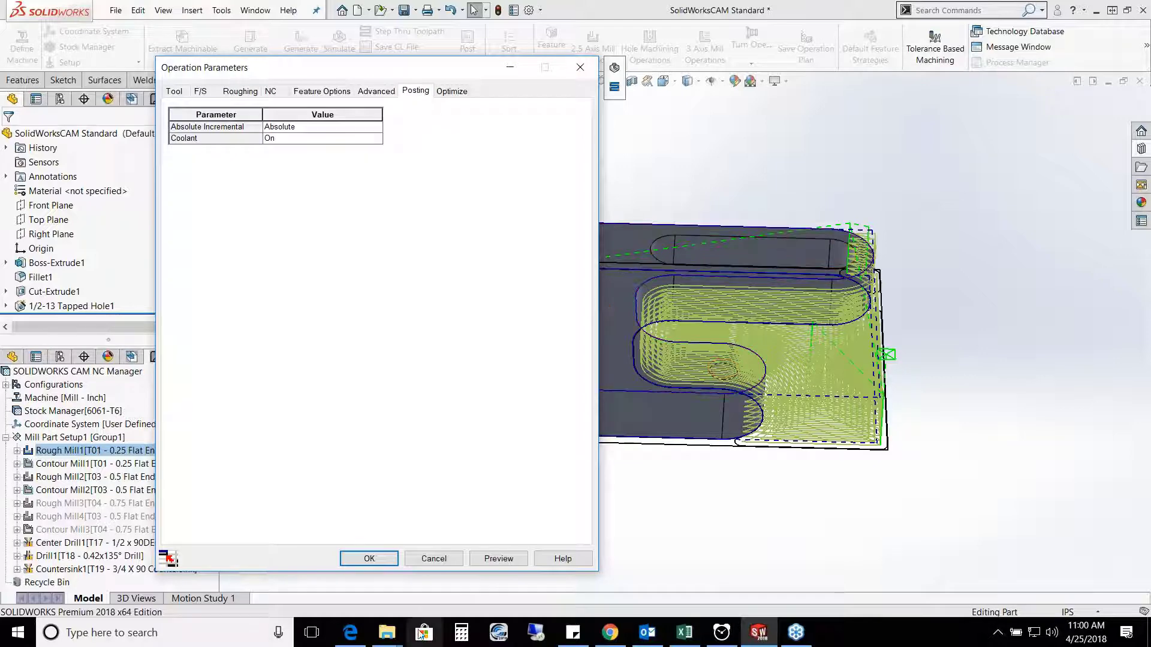
# Step: Apply the Rough Mill1 parameter changes and examine the updated toolpath around the part
pyautogui.click(368, 557)
pyautogui.moveTo(707, 311); pyautogui.dragTo(786, 370, button='middle')
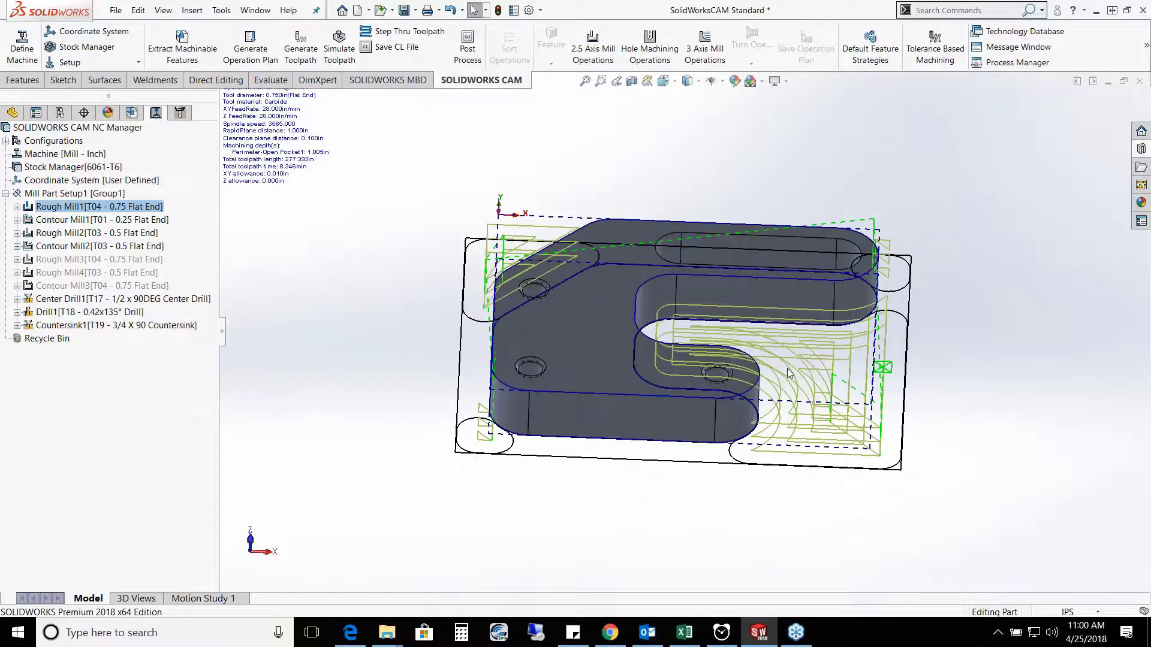
pyautogui.click(72, 207)
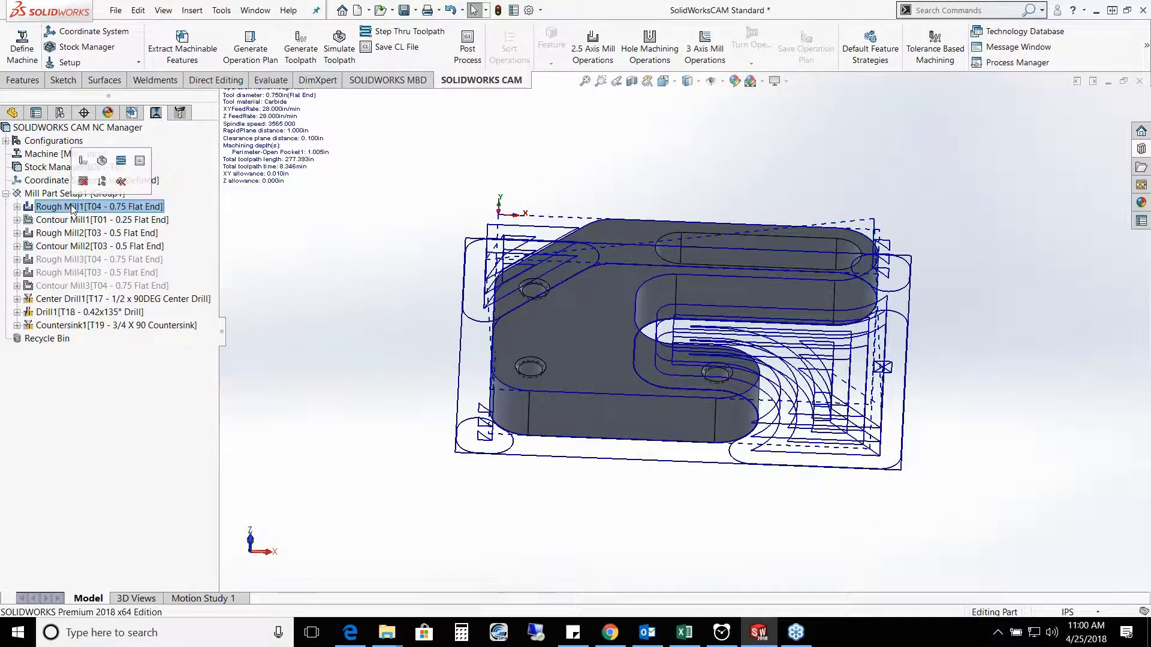
pyautogui.moveTo(391, 330); pyautogui.dragTo(383, 383, button='middle')
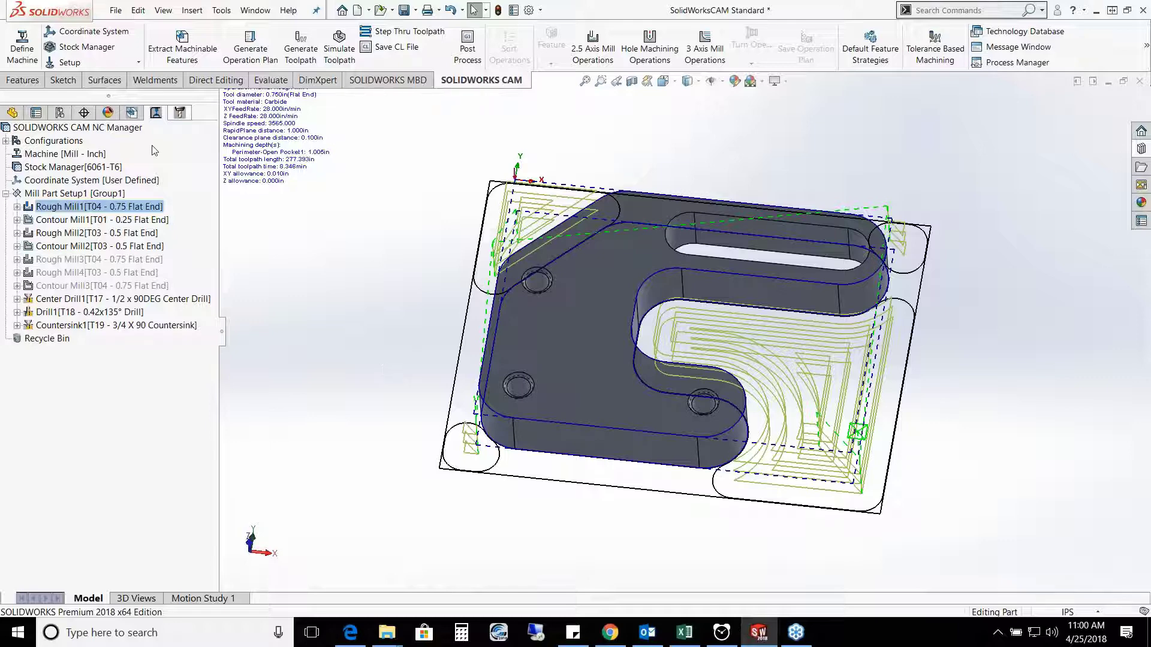
# Step: Reassign Contour Mill1 from the T01 0.25 flat end mill to the T04 0.75 flat end mill in the tool crib, and return to the operations
pyautogui.click(160, 113)
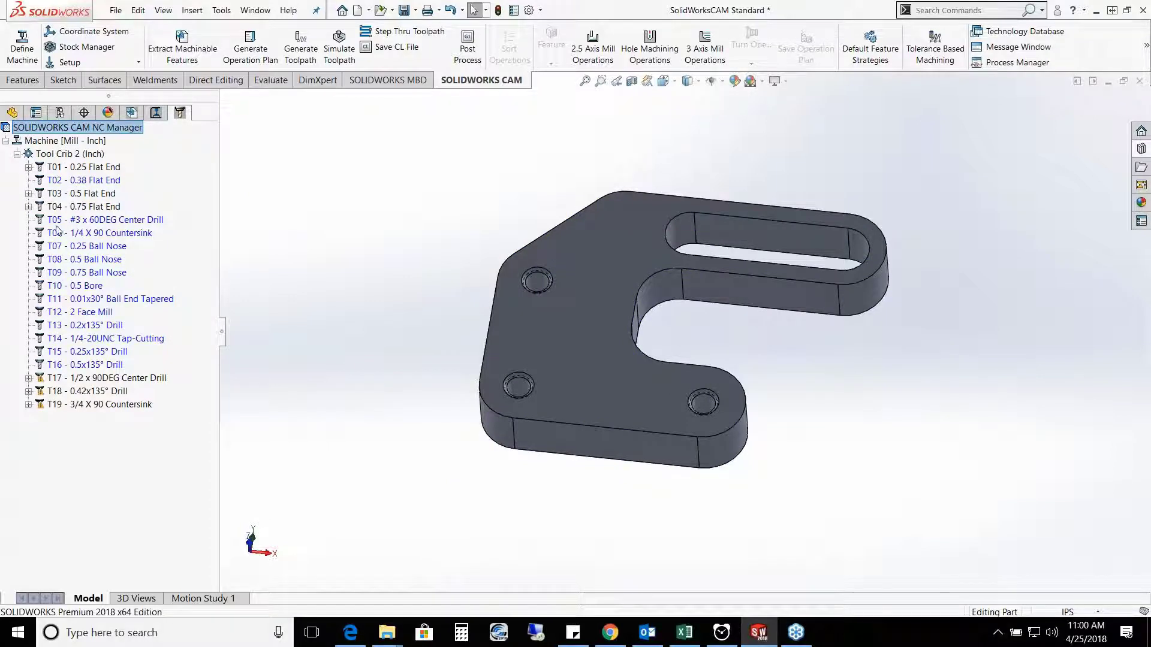
pyautogui.click(28, 206)
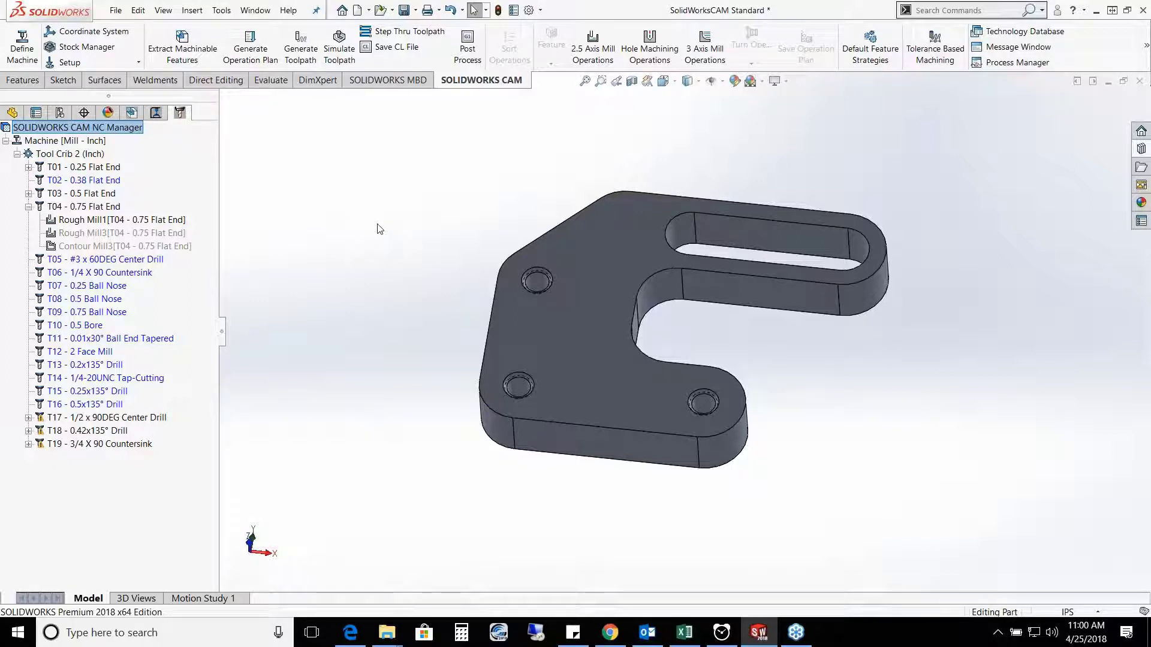
pyautogui.click(28, 167)
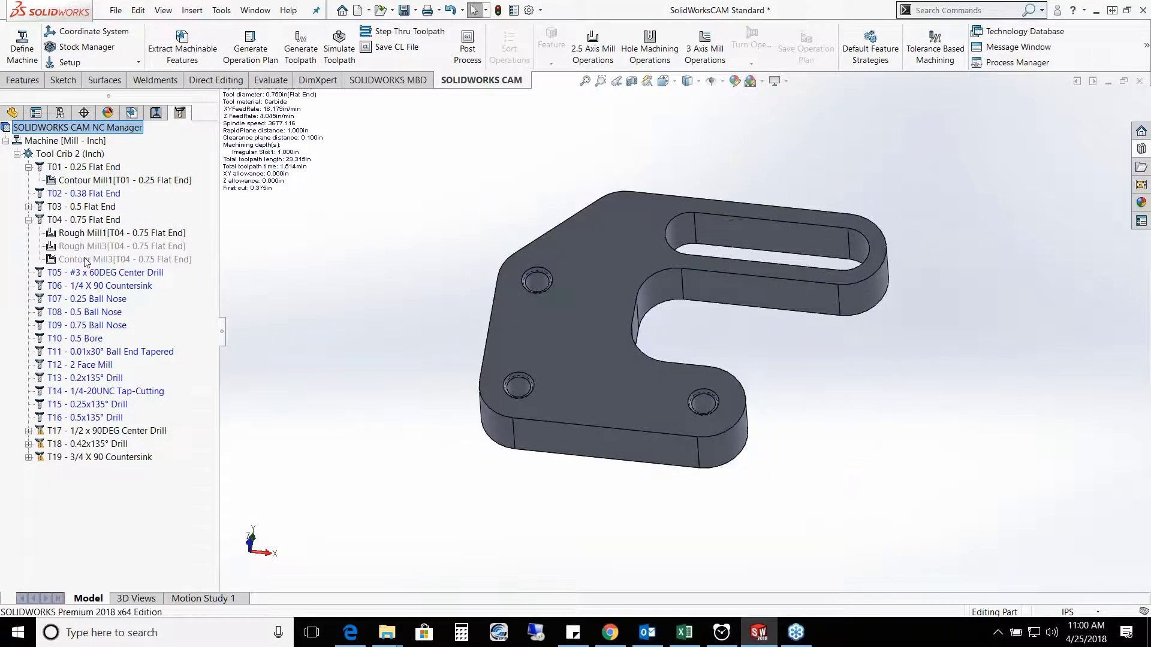
pyautogui.moveTo(78, 235)
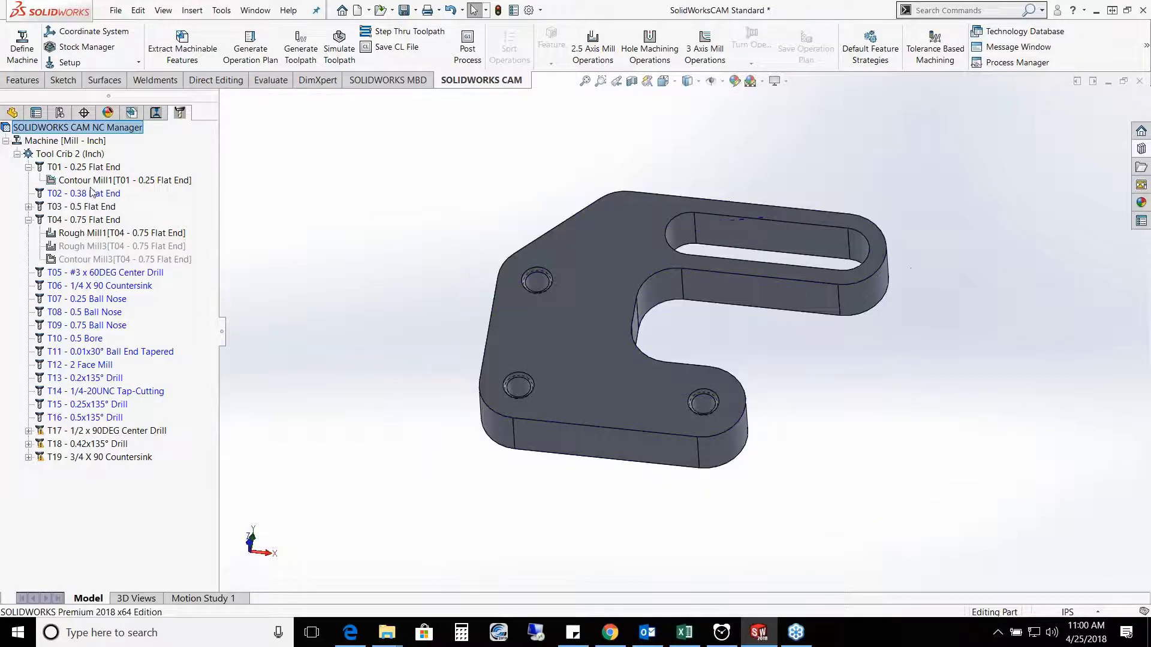
pyautogui.moveTo(96, 182)
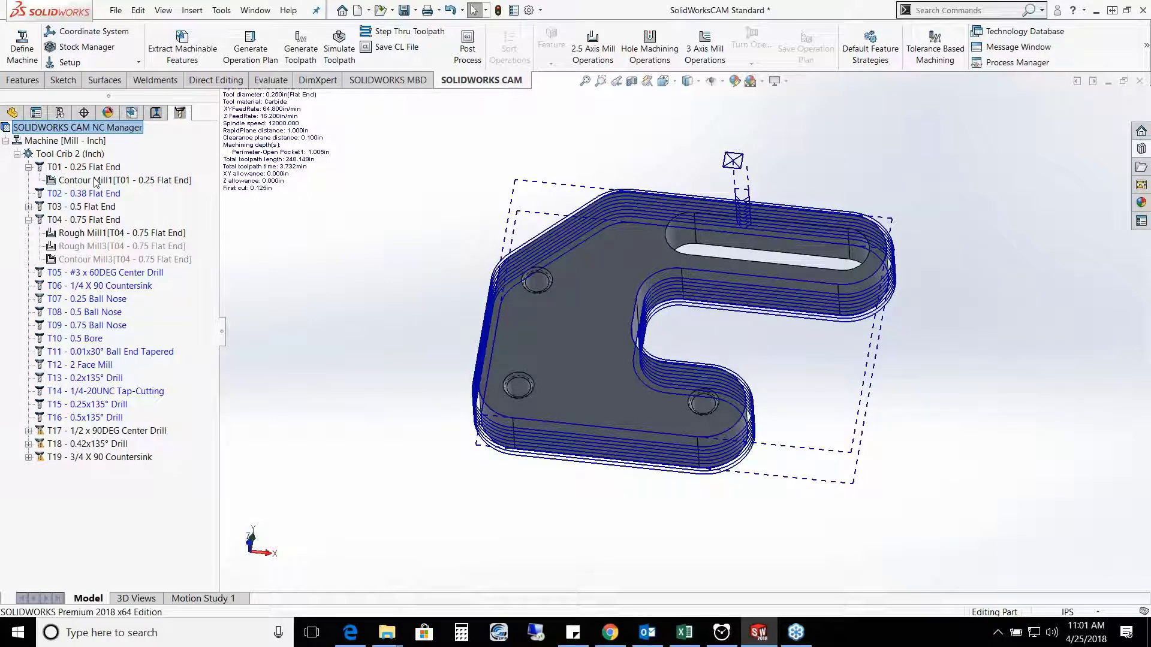
pyautogui.click(91, 220)
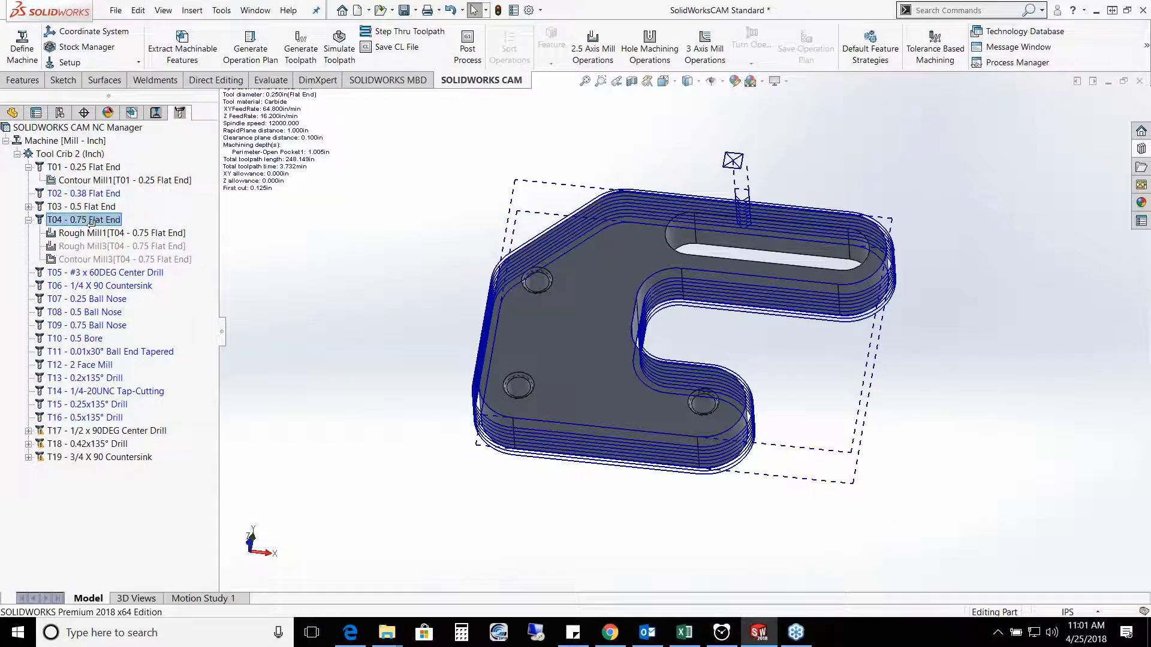
pyautogui.moveTo(92, 223); pyautogui.dragTo(94, 235)
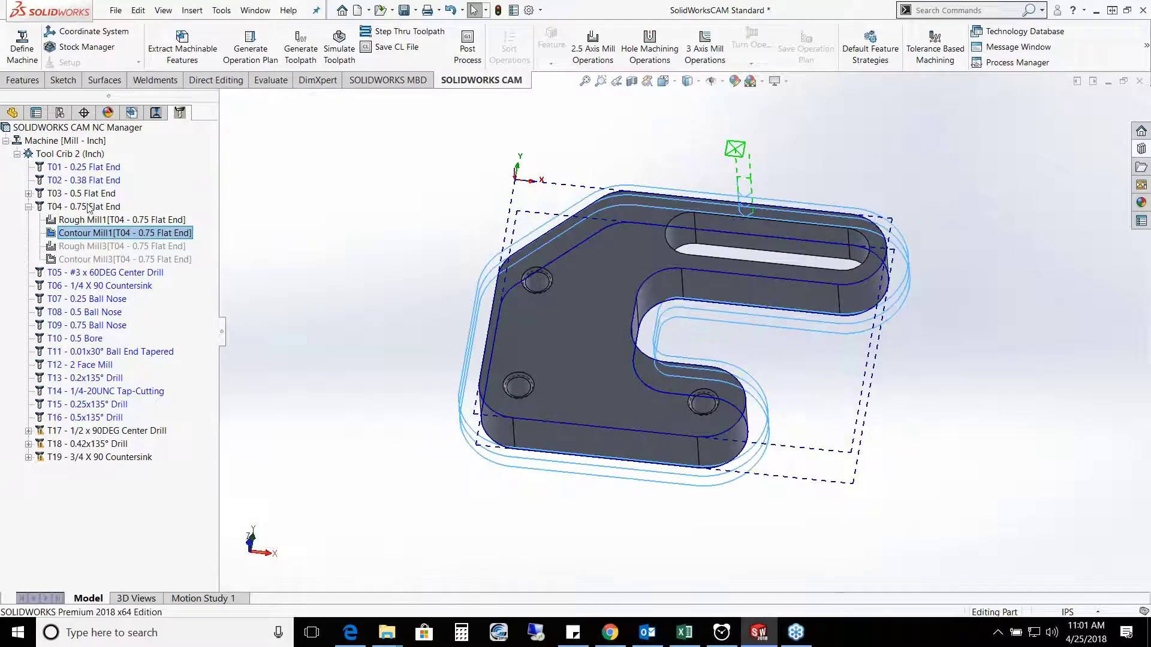
pyautogui.click(155, 113)
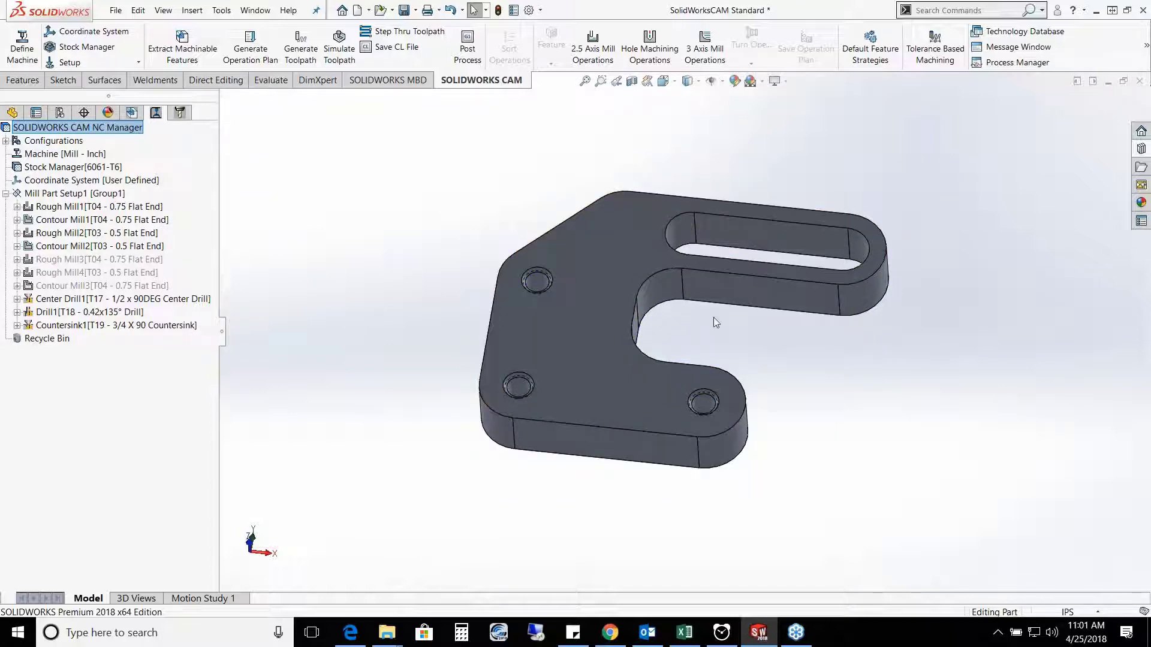
# Step: Simulate the toolpaths for all operations through to the end, raising the playback speed to maximum
pyautogui.scroll(2, 713, 318)
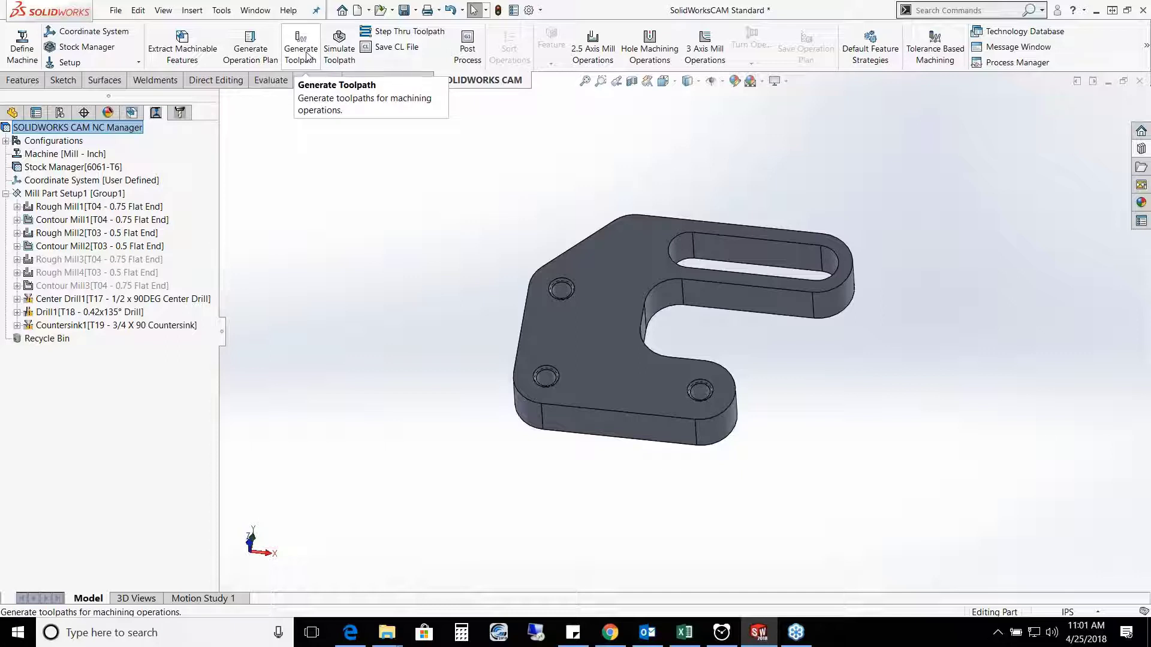
pyautogui.click(339, 50)
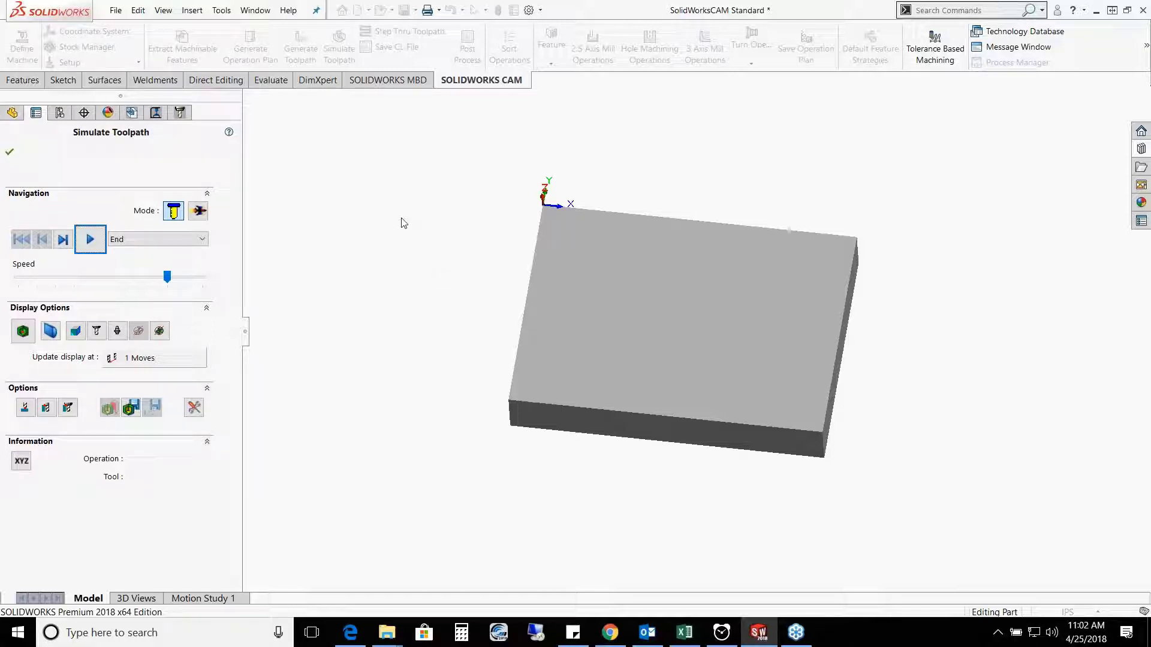
pyautogui.click(90, 244)
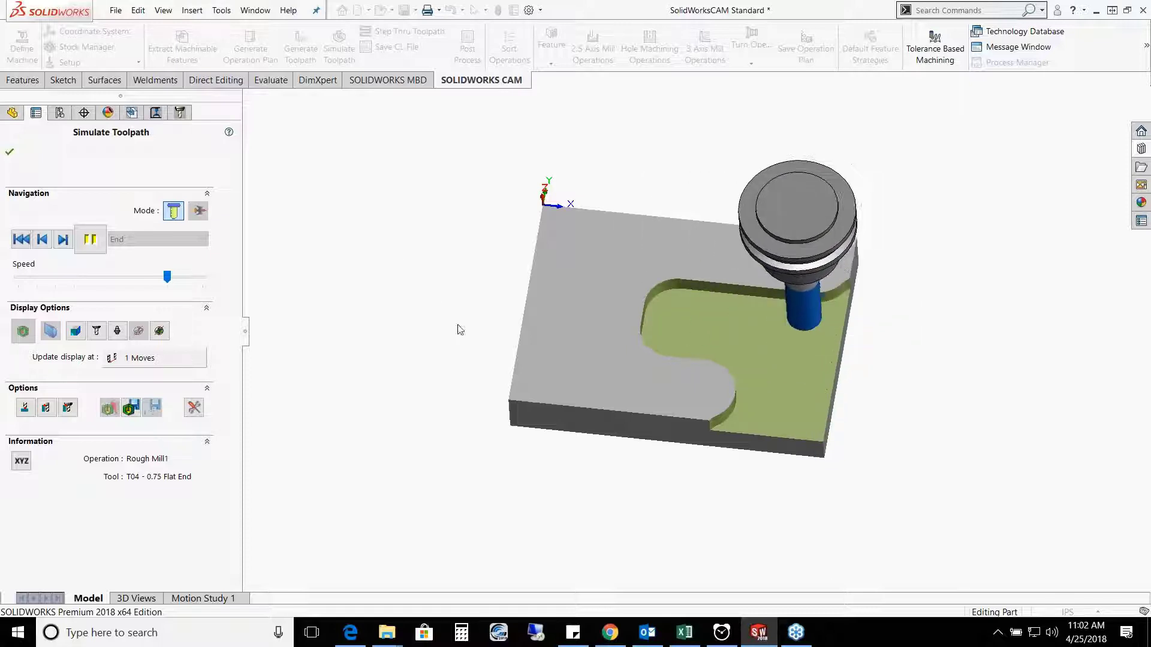
pyautogui.moveTo(527, 335); pyautogui.dragTo(395, 265, button='middle')
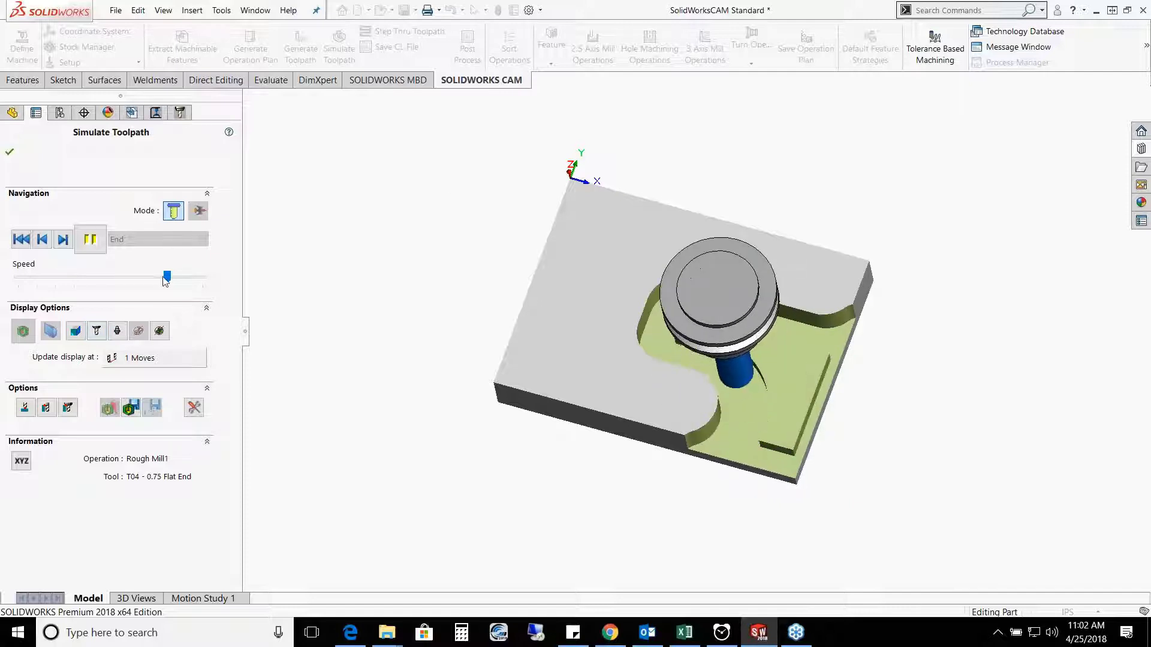
pyautogui.moveTo(173, 279); pyautogui.dragTo(207, 279)
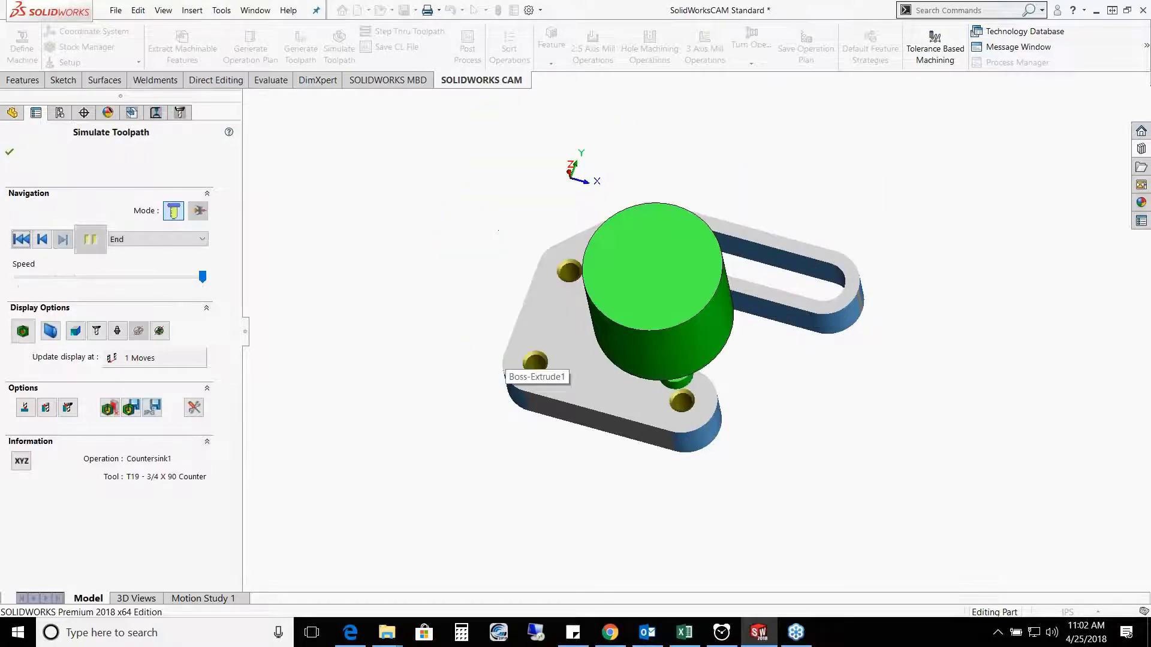
# Step: Compare the simulated stock with the design part using the color-coded difference display, and close the simulation
pyautogui.moveTo(849, 418); pyautogui.dragTo(760, 306, button='middle')
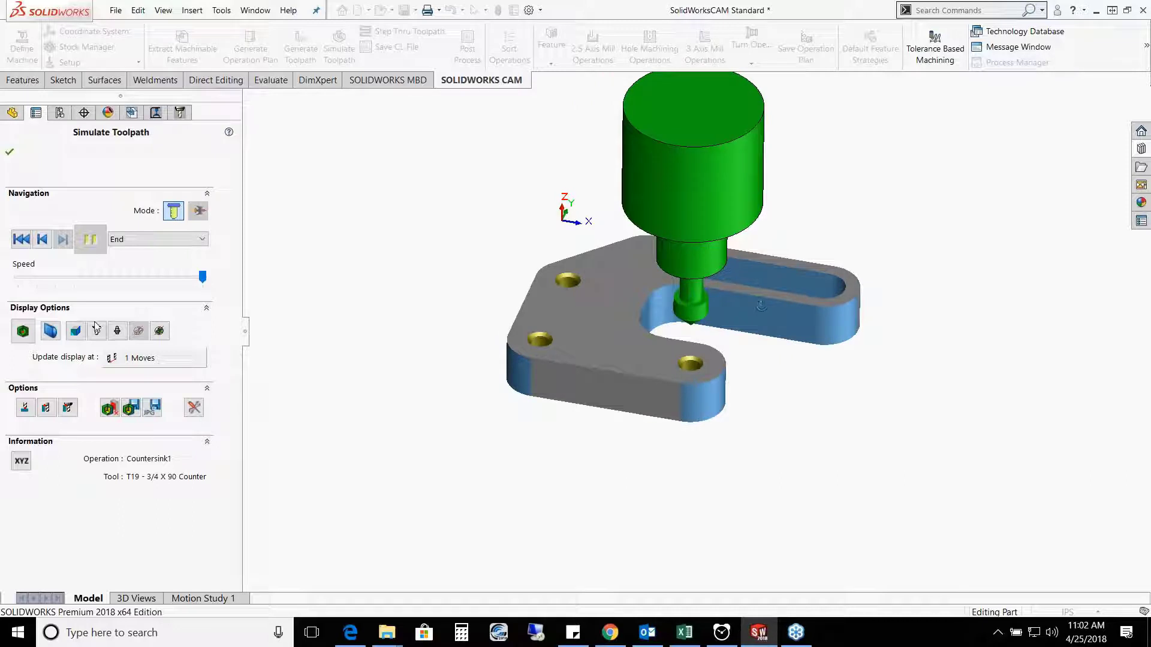
pyautogui.click(21, 334)
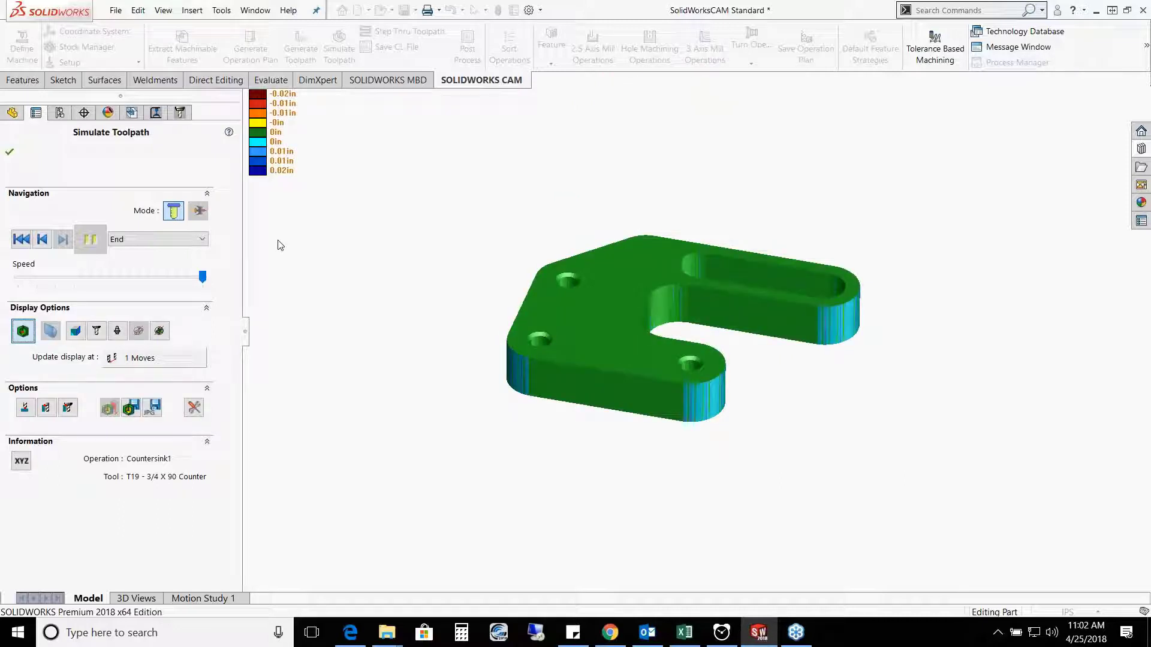
pyautogui.moveTo(435, 286)
pyautogui.mouseDown(button='middle')
pyautogui.moveTo(424, 273)
pyautogui.moveTo(408, 293)
pyautogui.moveTo(431, 278)
pyautogui.mouseUp(button='middle')
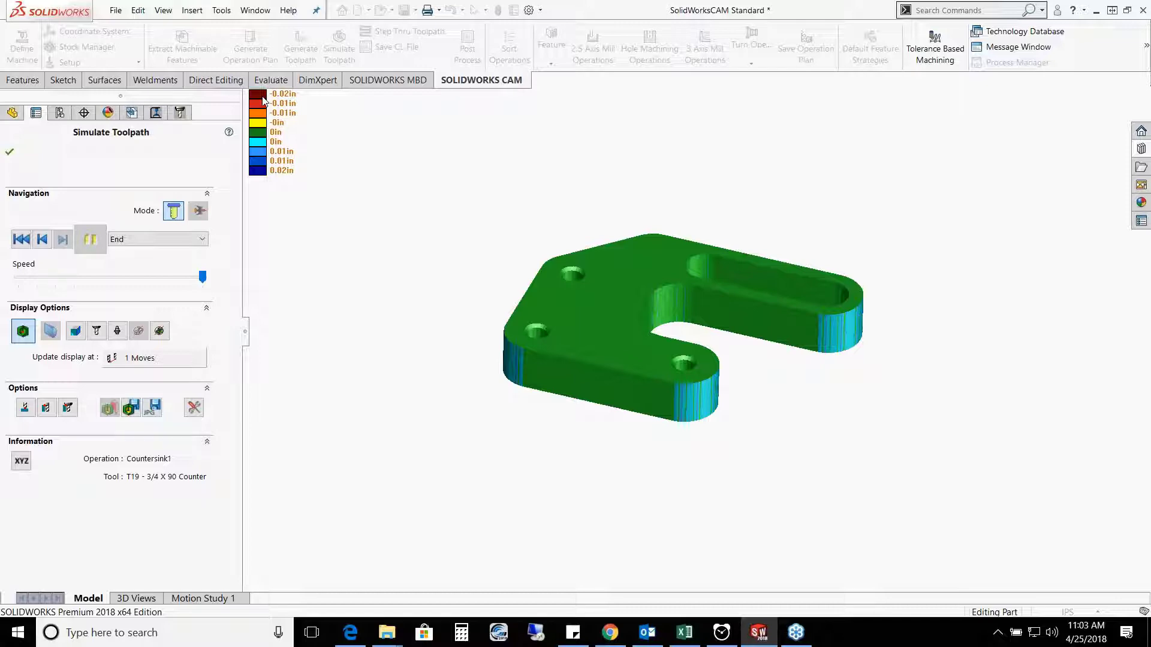
pyautogui.click(10, 152)
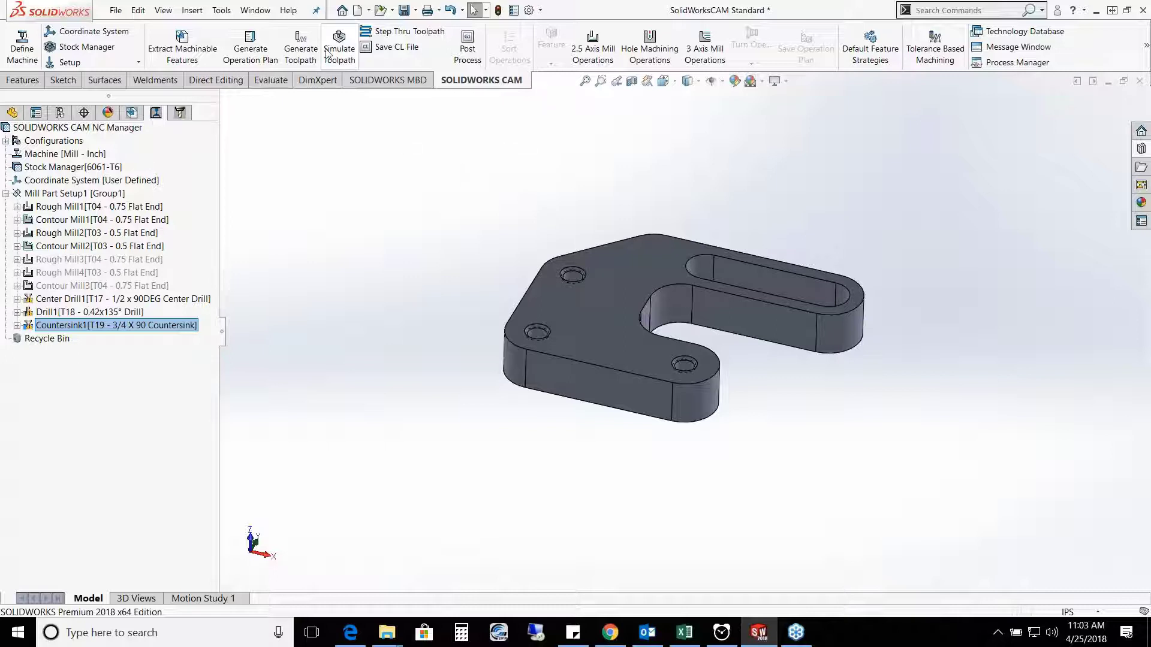
# Step: Start post processing with the output file SolidWorksCAM Standard saved to the Desktop as NC Code (*.nc)
pyautogui.click(472, 50)
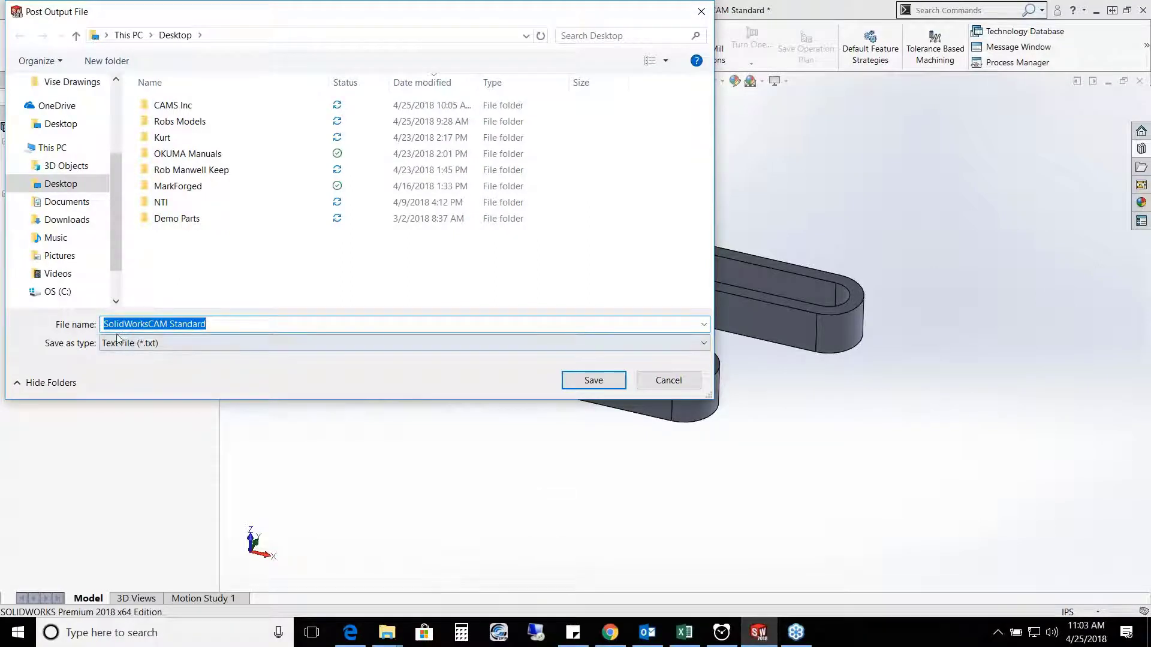
pyautogui.click(189, 345)
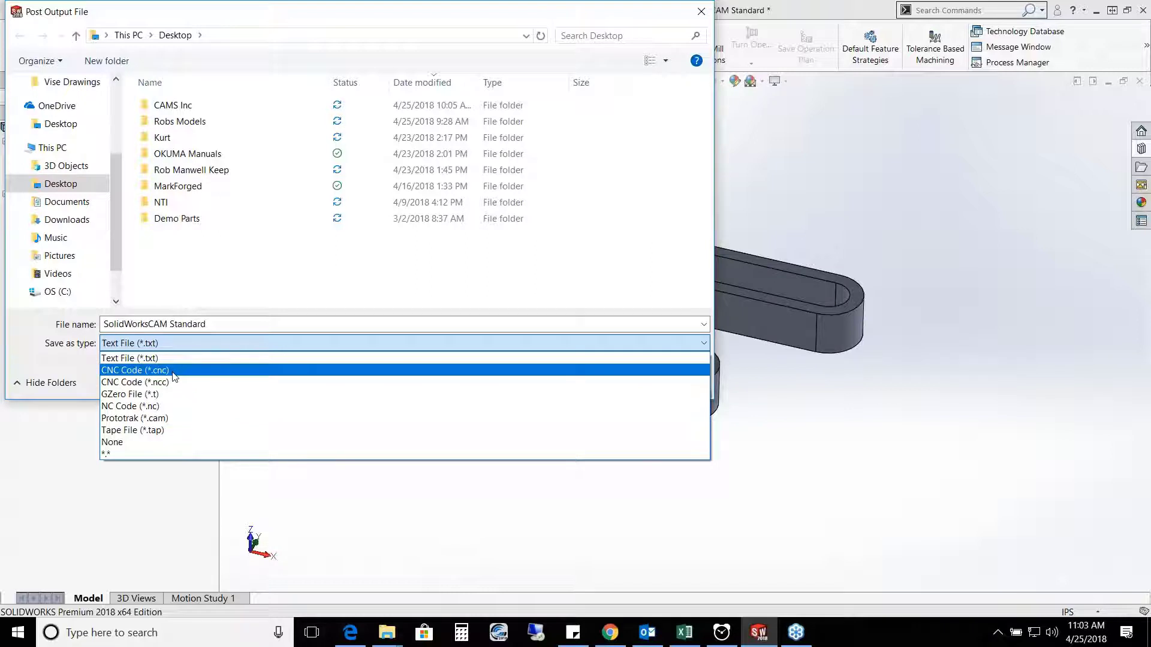
pyautogui.click(182, 412)
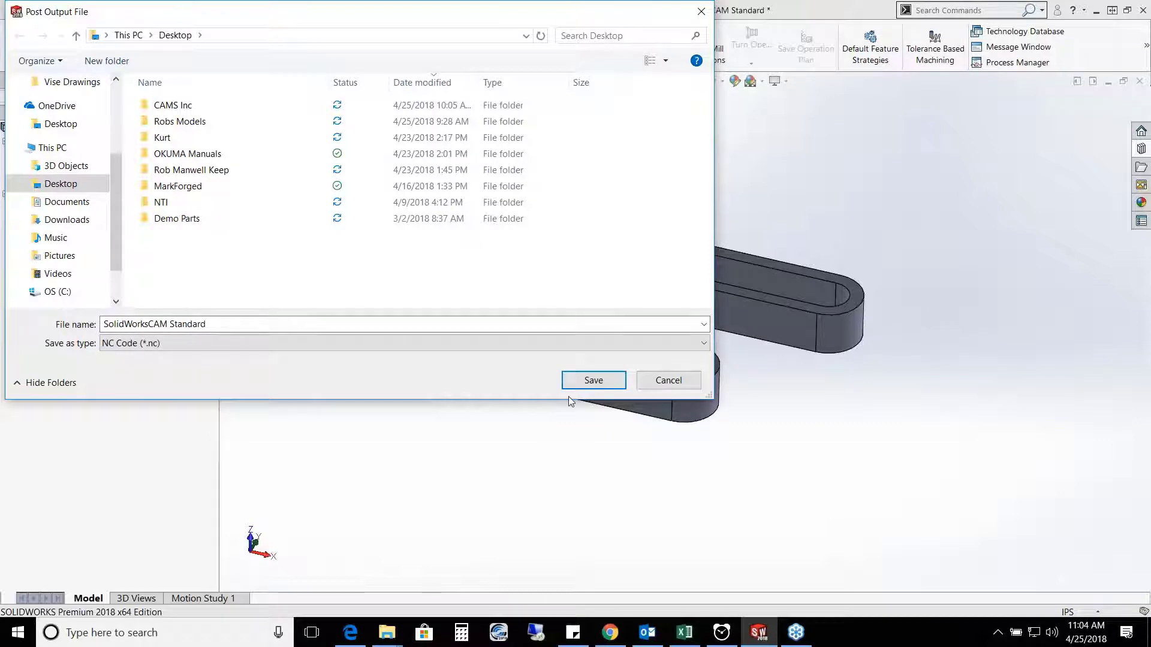
pyautogui.click(590, 381)
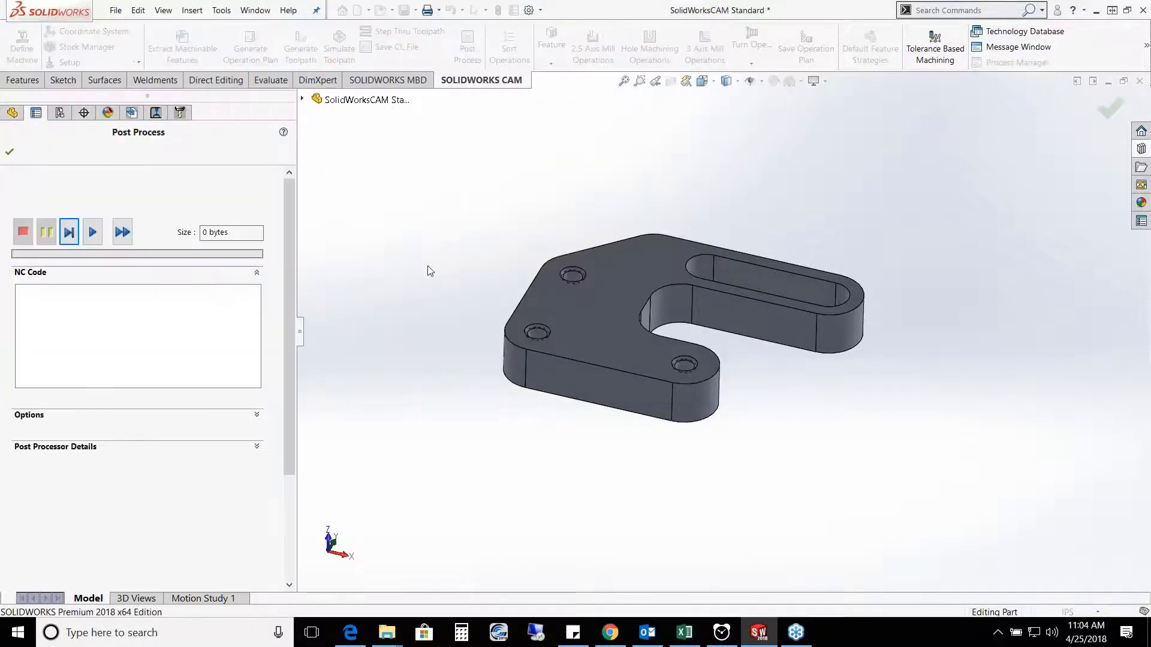
# Step: Set the G-code file to open in SOLIDWORKS CAM NC Editor and generate the NC code
pyautogui.click(257, 415)
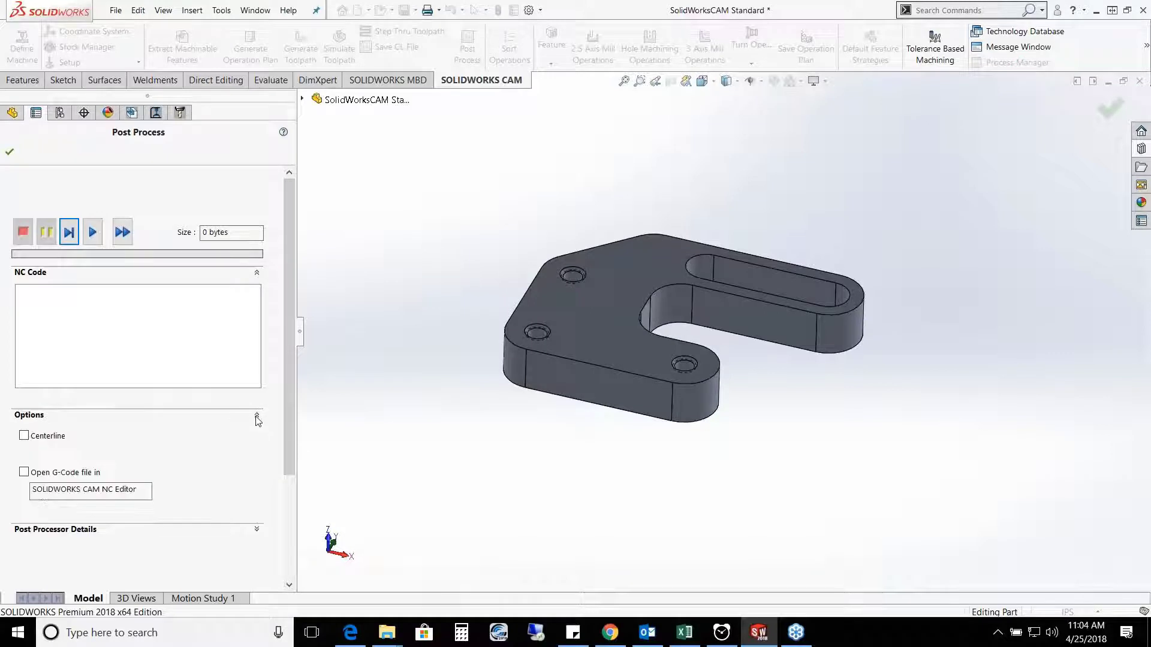
pyautogui.click(25, 474)
pyautogui.click(93, 232)
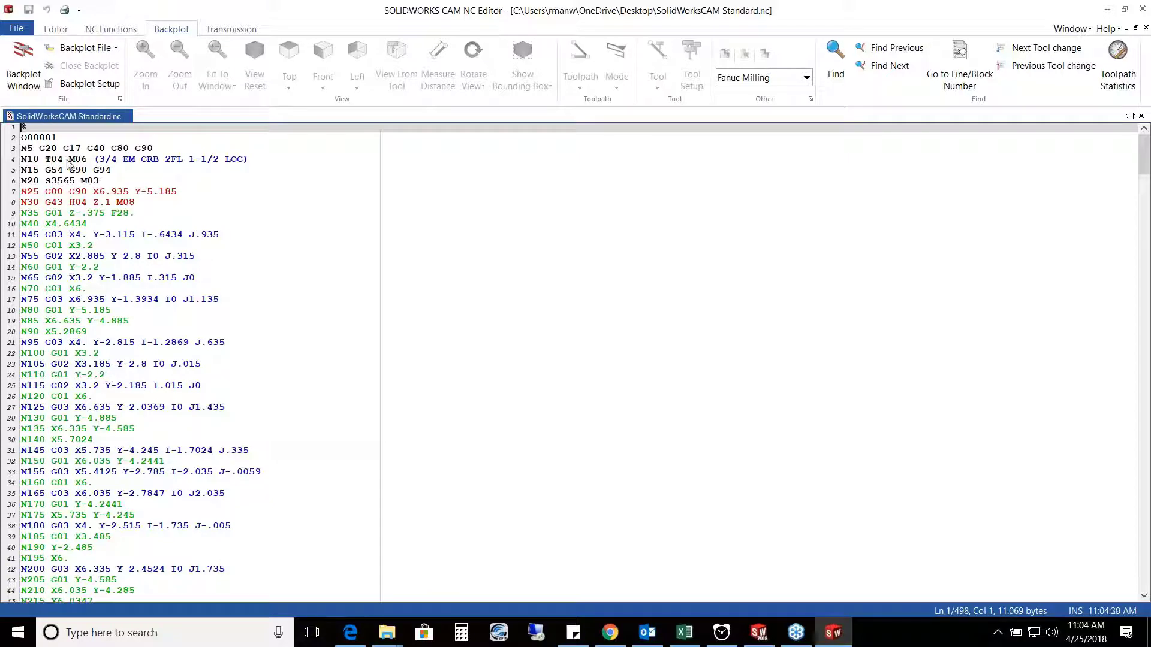
# Step: Inspect the first motion lines of the posted G-code and display its toolpath in the backplot
pyautogui.click(51, 193)
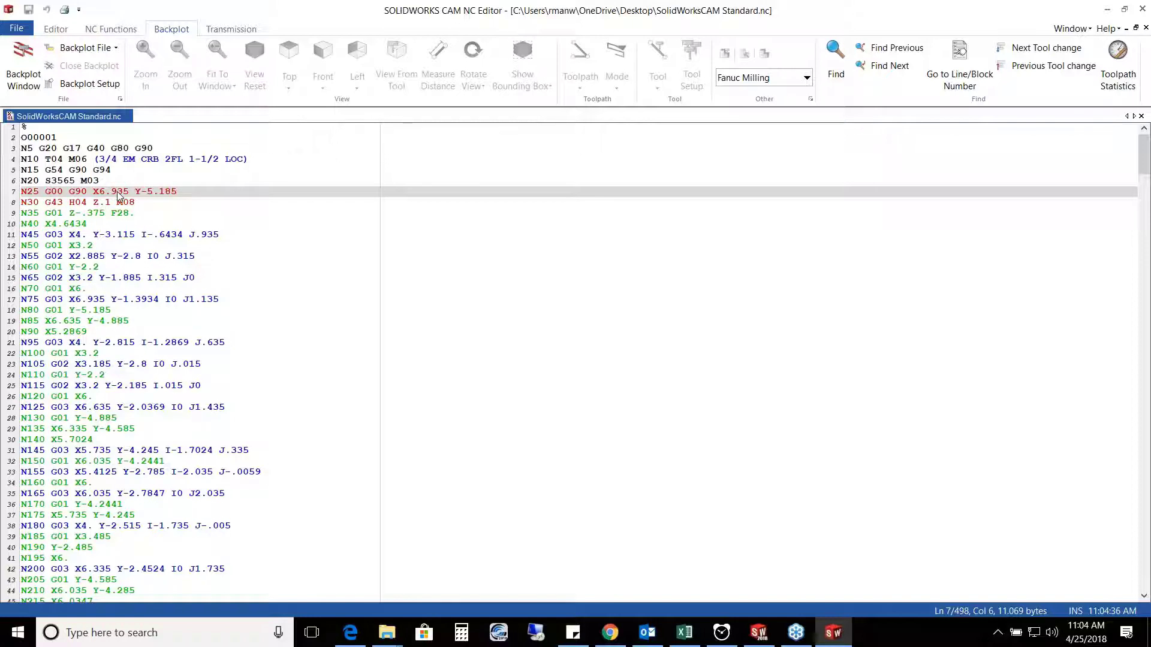
pyautogui.click(46, 223)
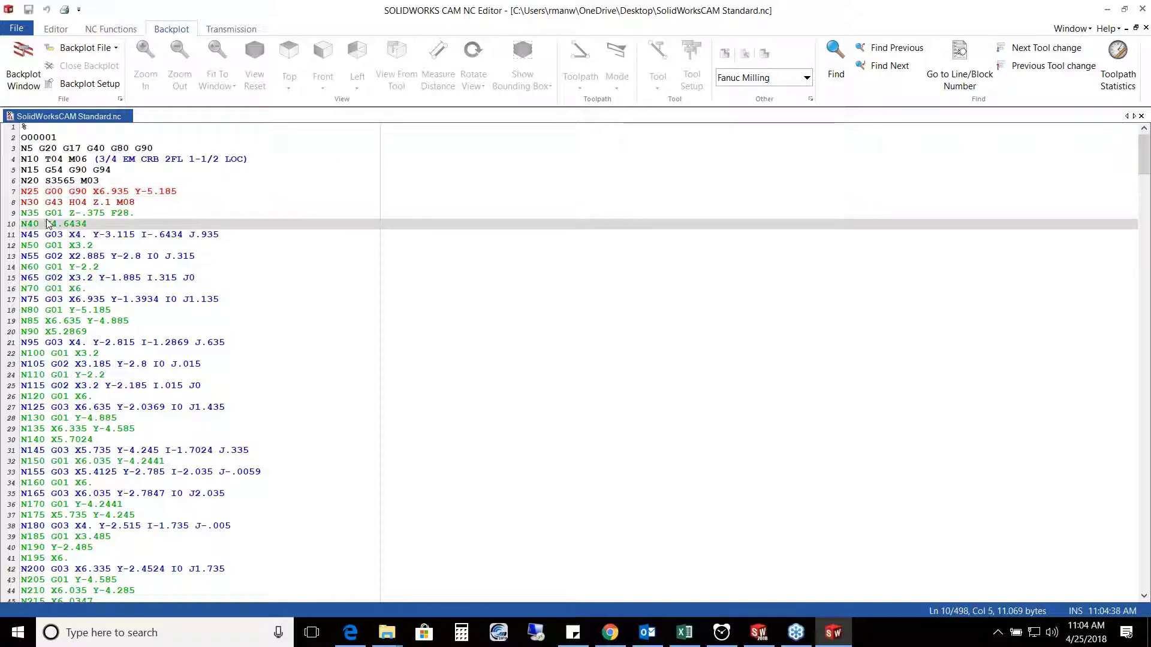
pyautogui.click(80, 239)
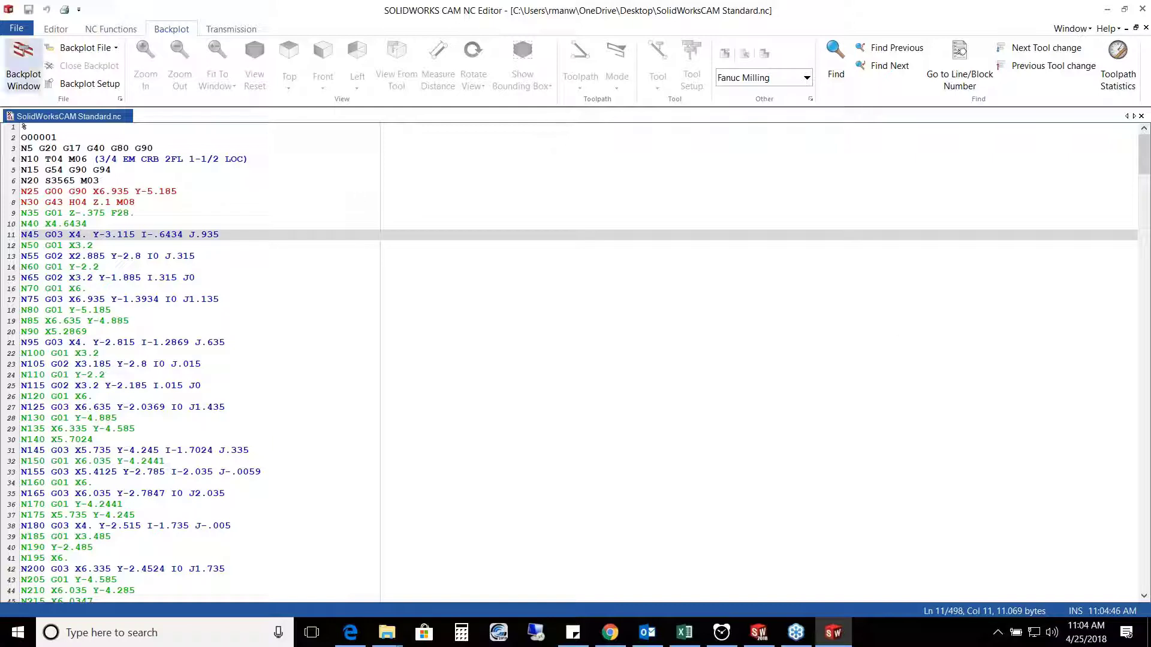
pyautogui.click(21, 84)
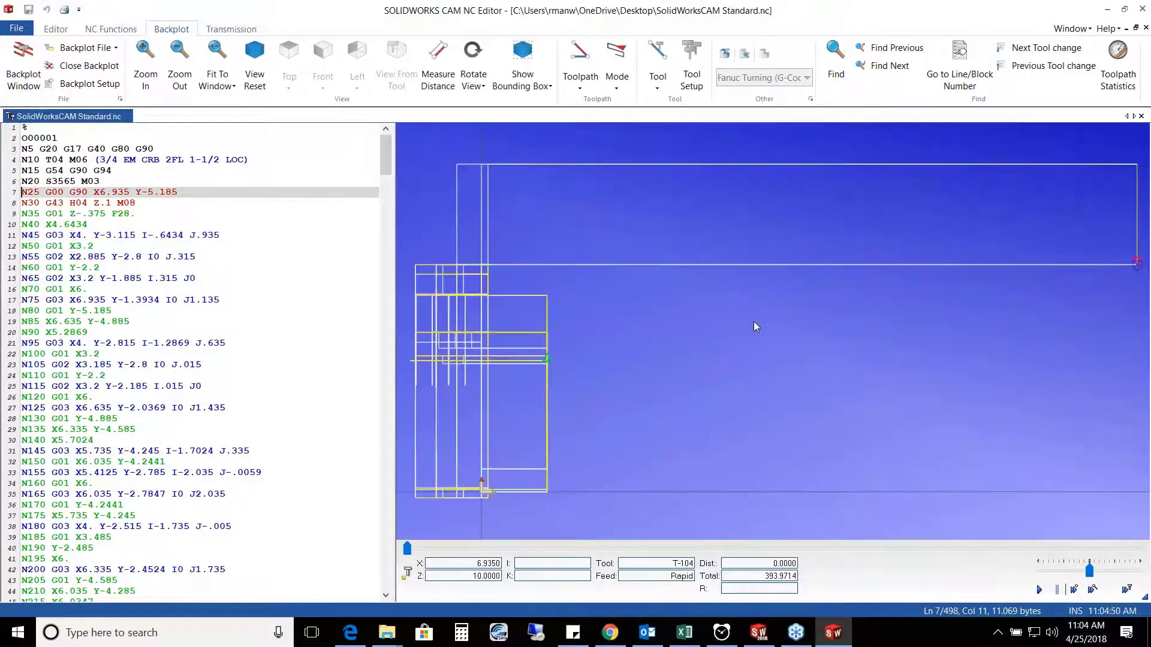
pyautogui.scroll(1, 753, 321)
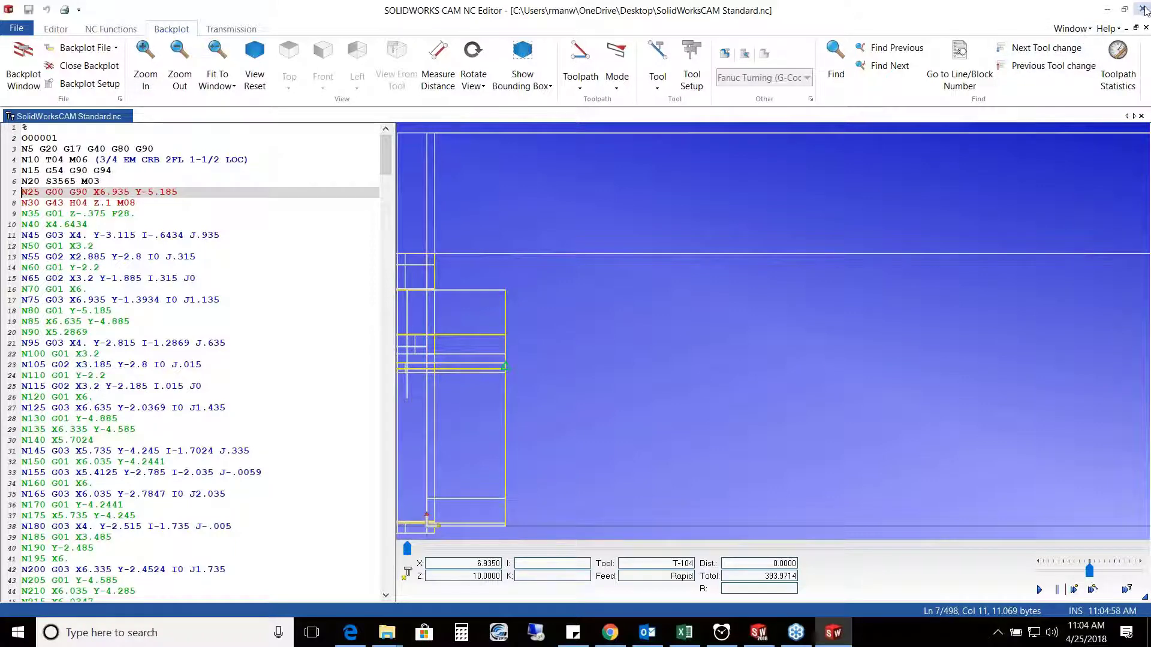
# Step: Close the NC Editor and close the SolidWorksCAM Standard part without saving its changes
pyautogui.click(1143, 11)
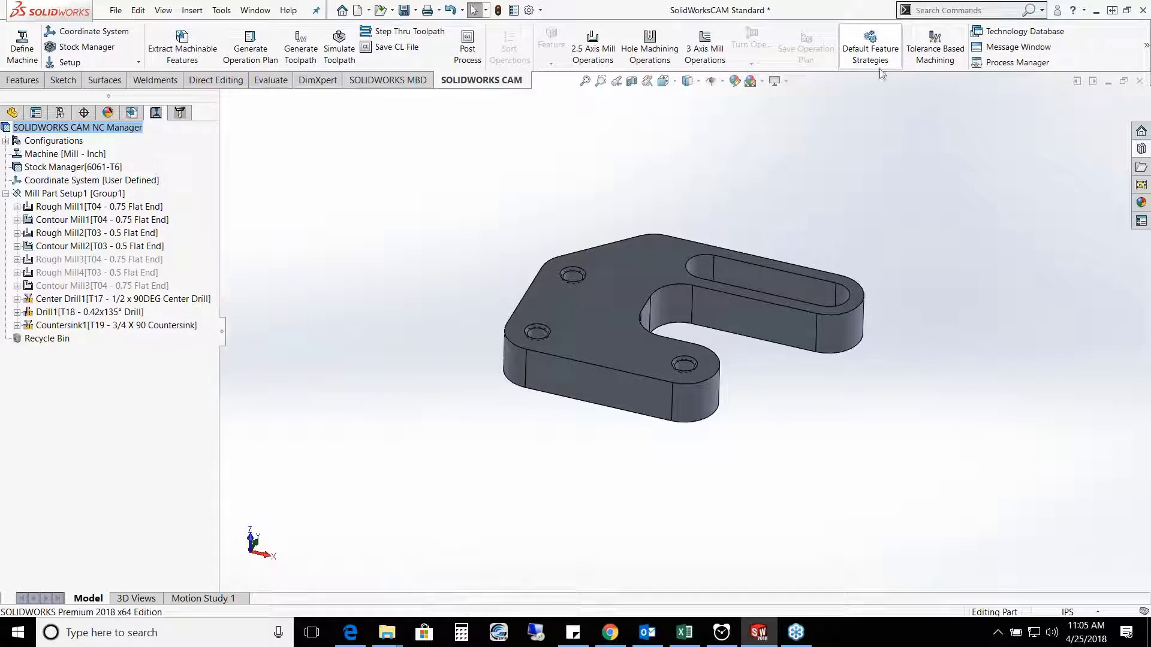
pyautogui.click(1138, 83)
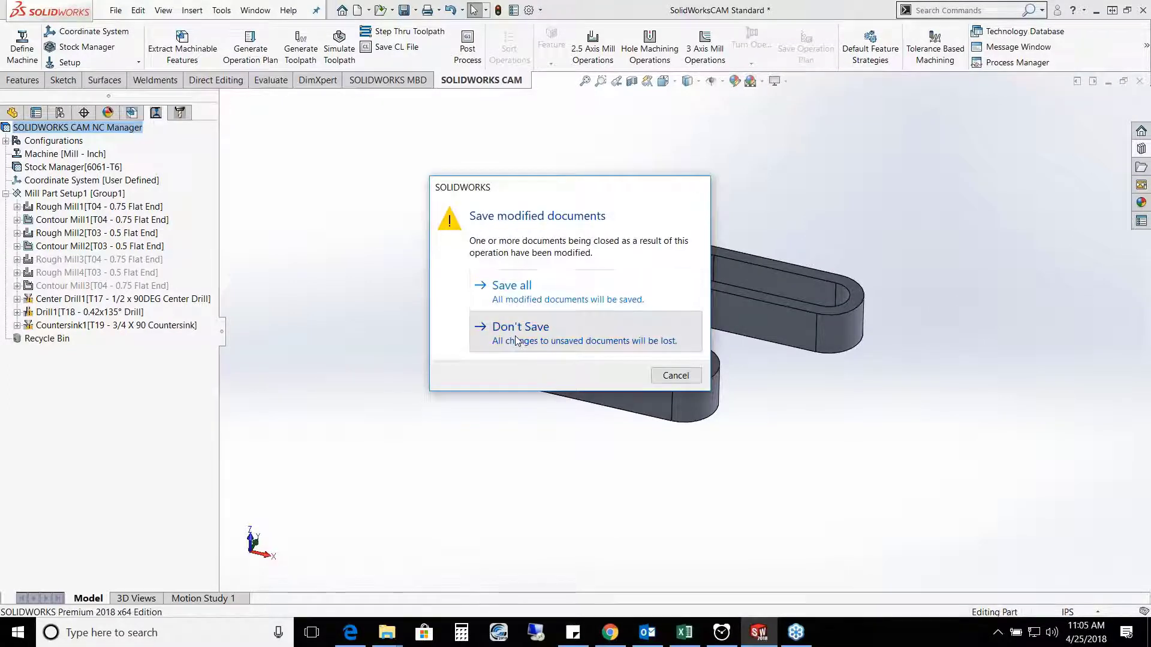
pyautogui.click(515, 340)
pyautogui.click(654, 352)
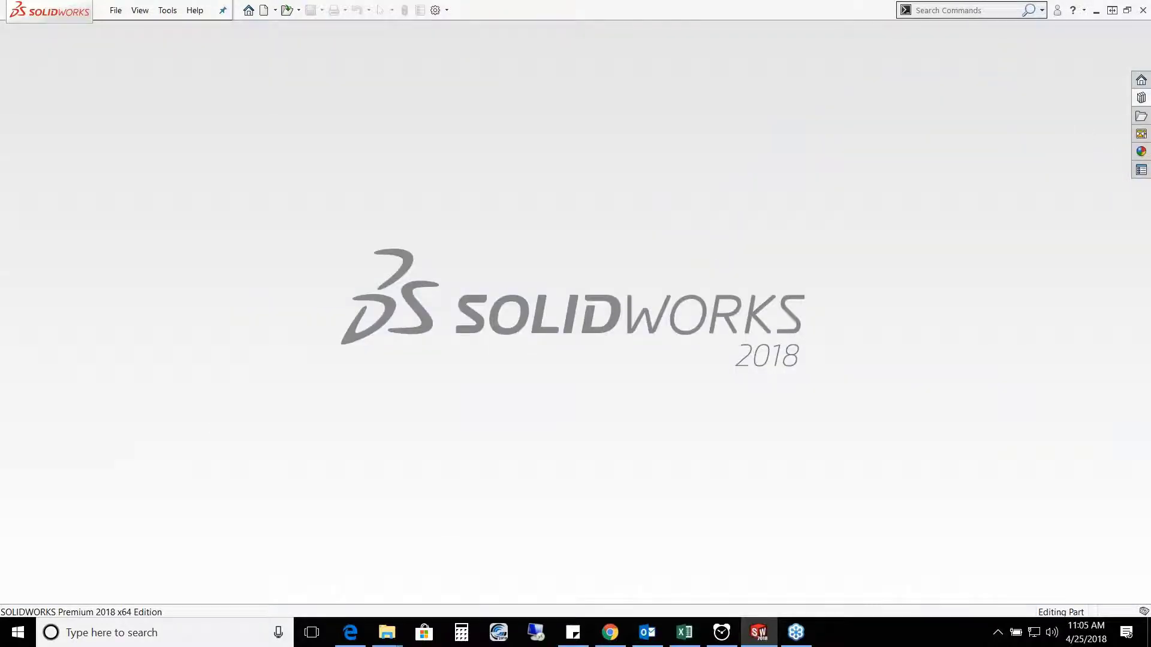
# Step: Open the TURN2AX_1 part from the Today folder of the design library and orient it to the Front view
pyautogui.click(1141, 98)
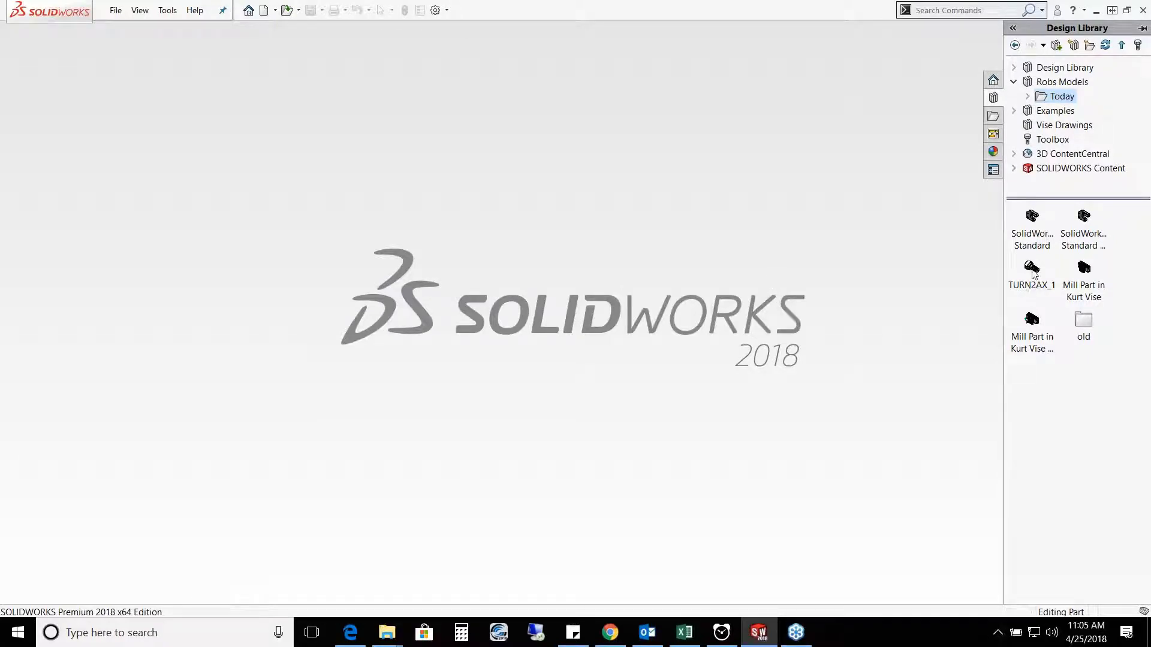
pyautogui.moveTo(1033, 274)
pyautogui.moveTo(1033, 274); pyautogui.dragTo(537, 322)
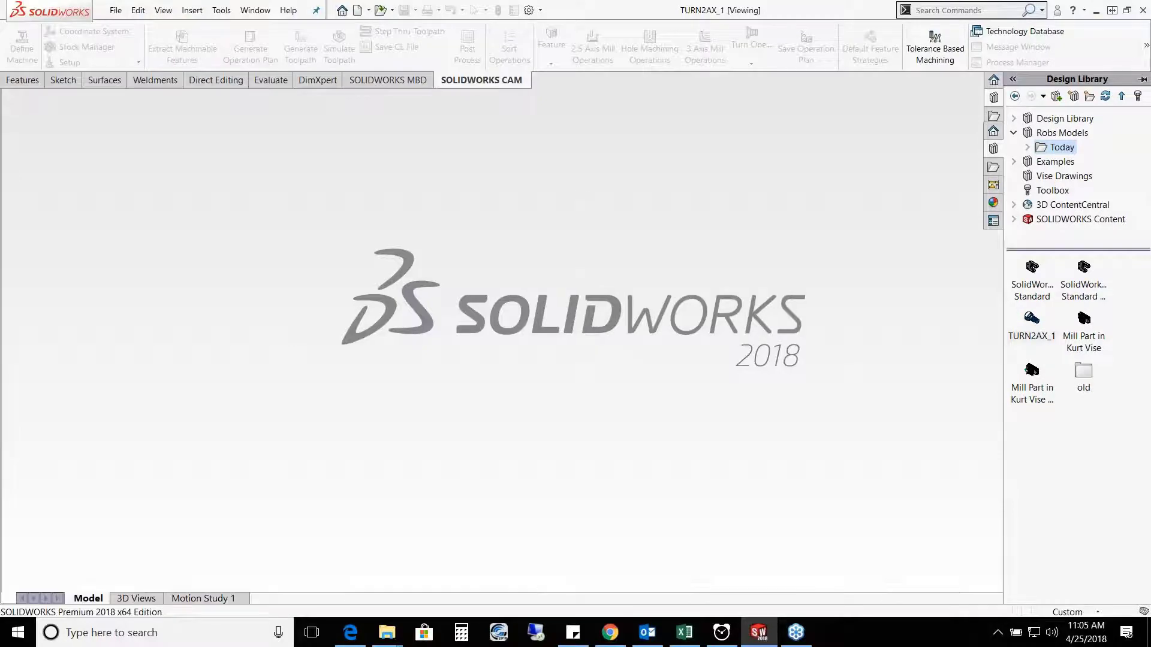
pyautogui.press('f')
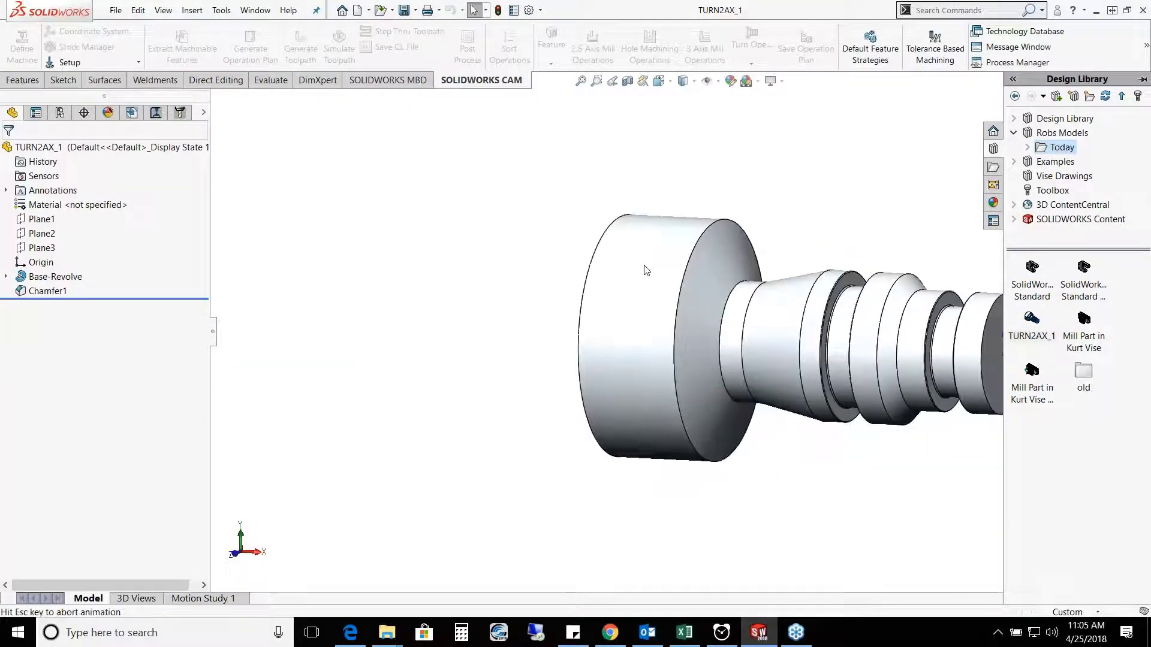
pyautogui.press('space')
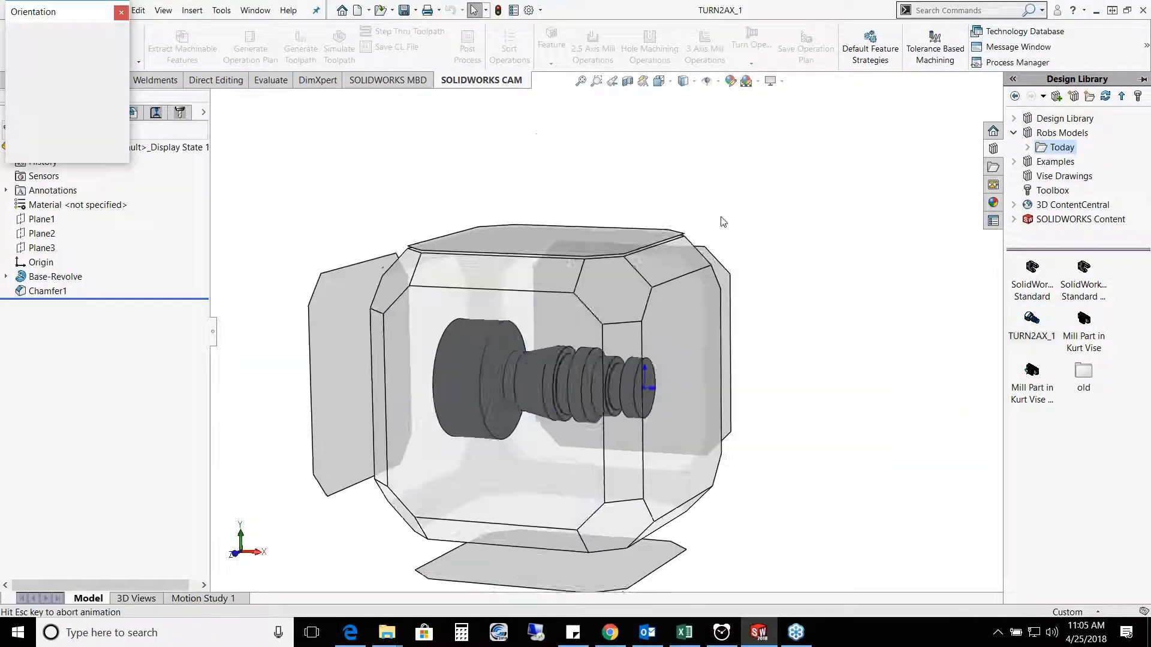
pyautogui.click(713, 235)
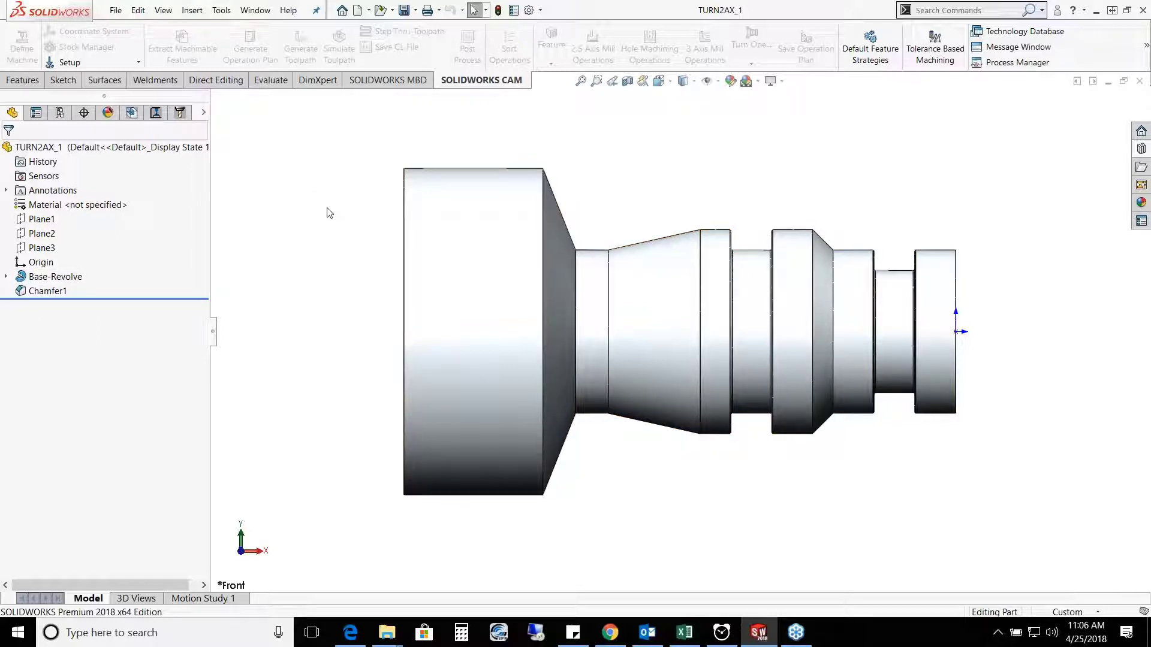
# Step: Change the CAM machine of the part to Turn Single Turret - Inch
pyautogui.click(131, 113)
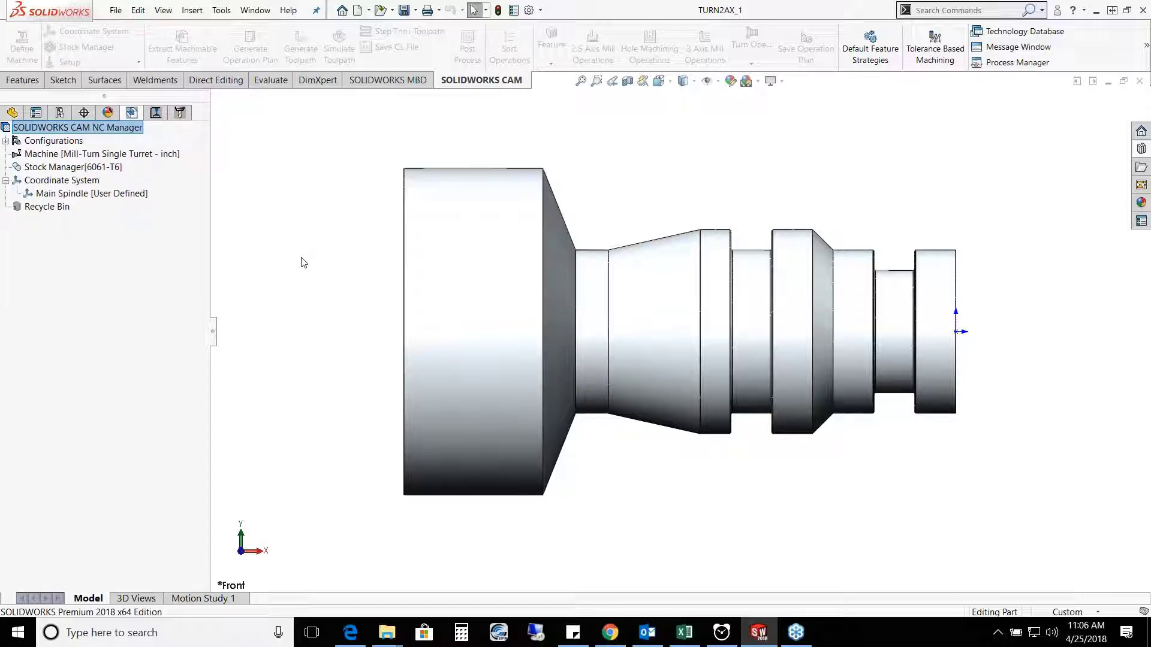
pyautogui.rightClick(125, 156)
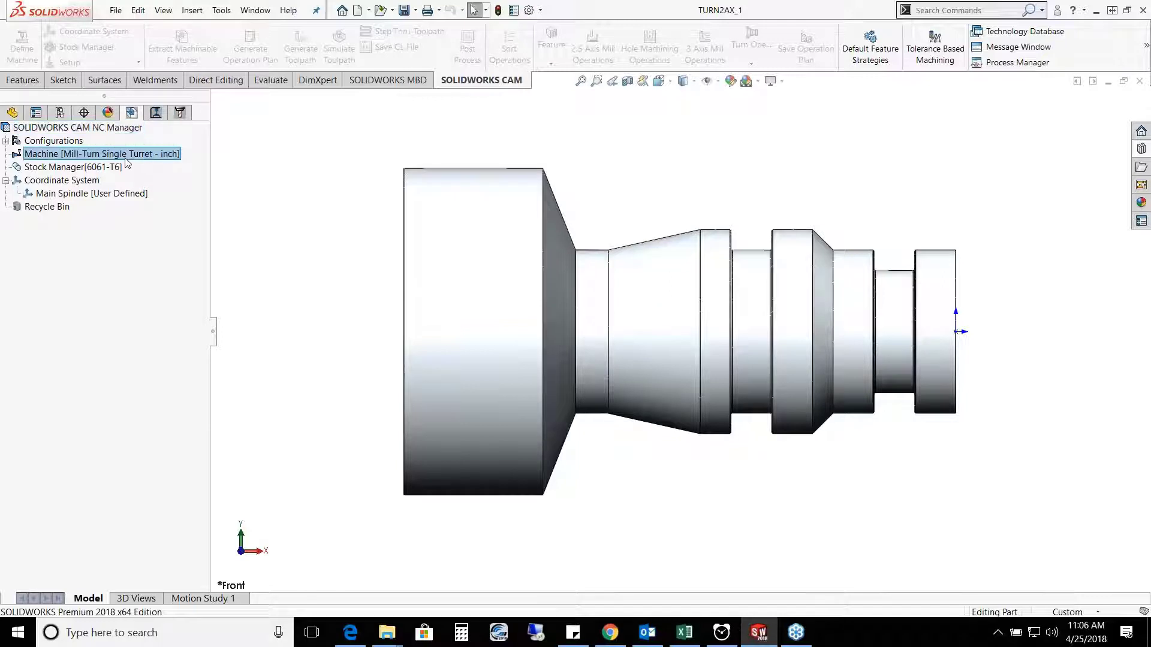
pyautogui.click(172, 168)
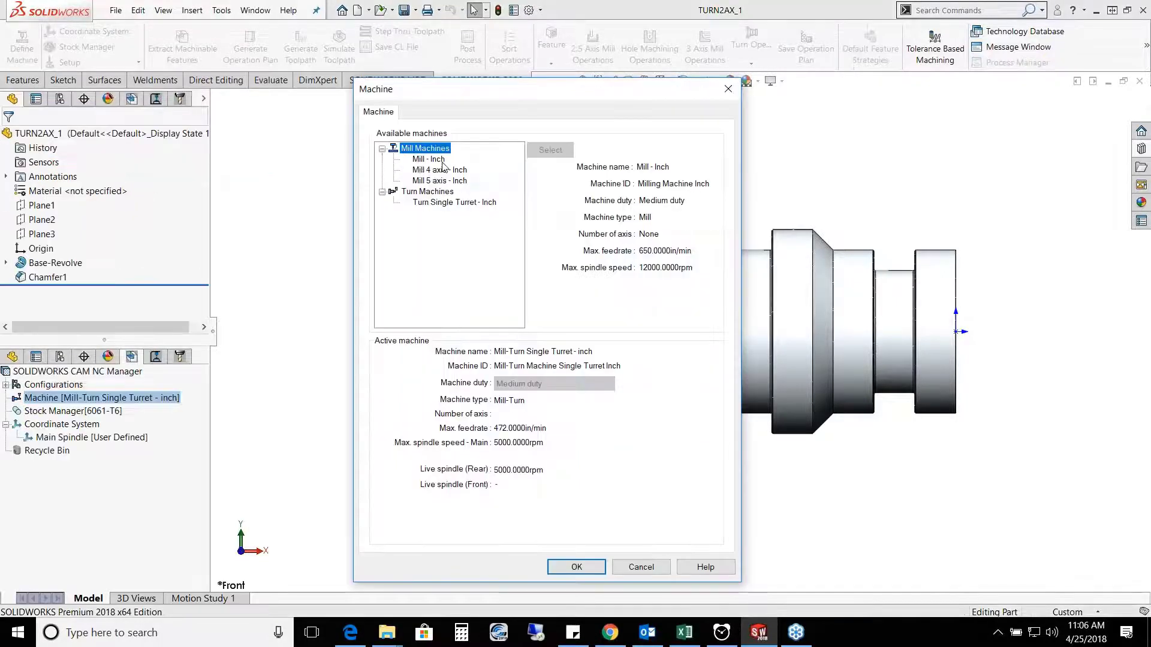
pyautogui.click(443, 203)
pyautogui.click(550, 150)
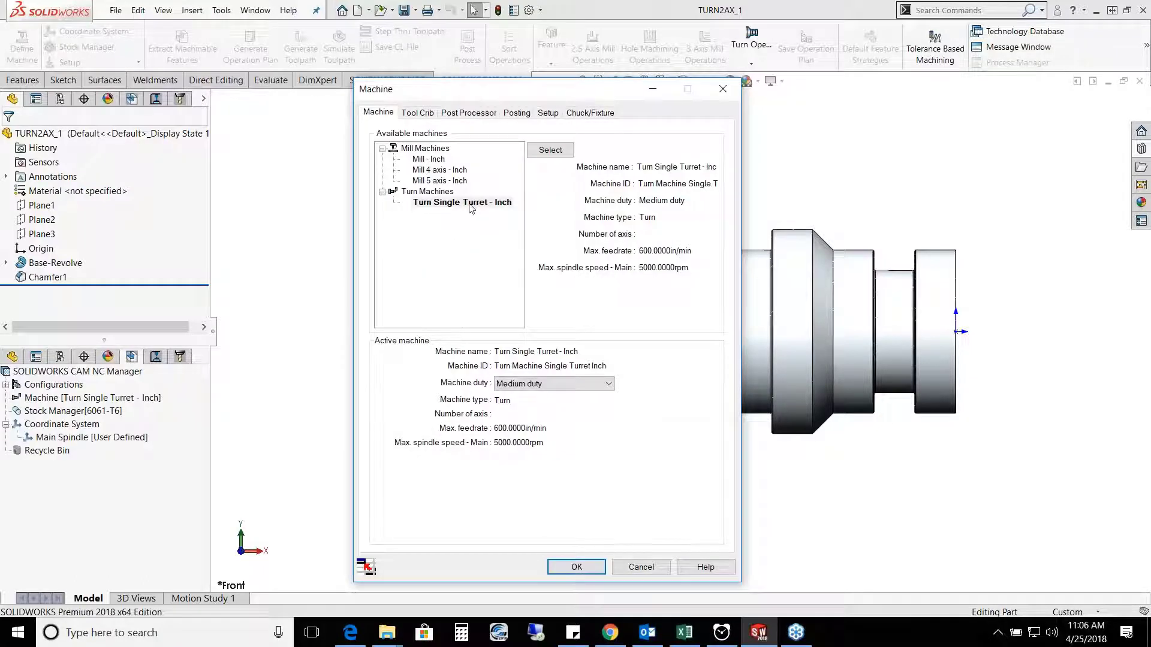
# Step: Check the turning machine's tool crib and set its post processor to TURN\HAAS_ST20
pyautogui.click(429, 114)
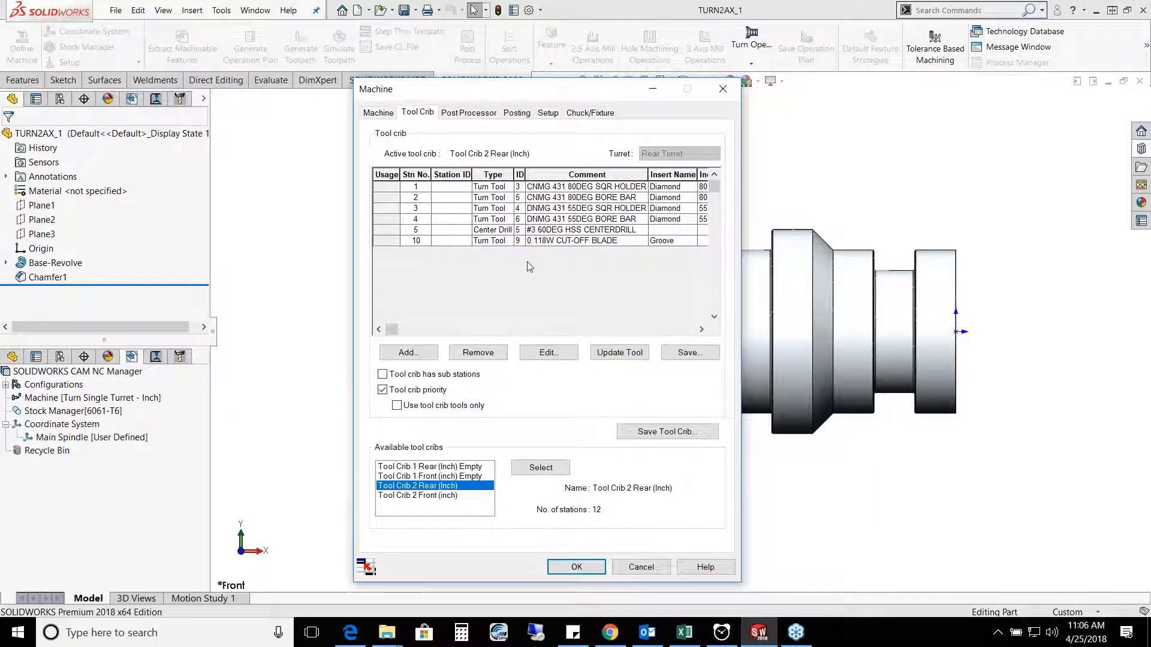
pyautogui.click(462, 115)
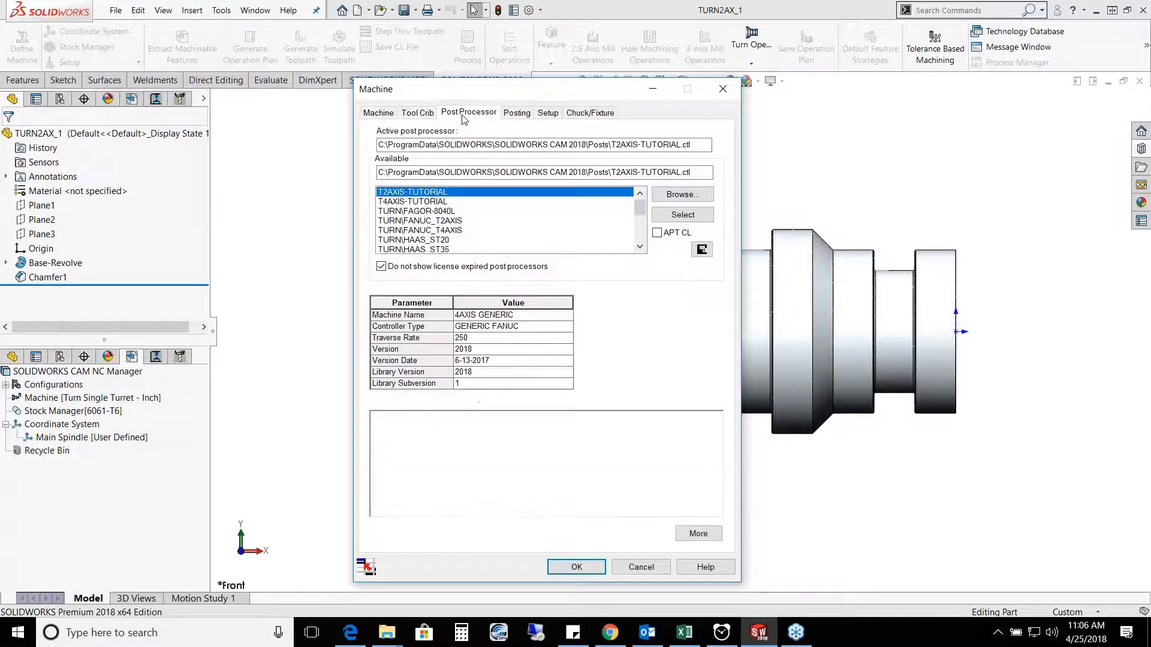
pyautogui.click(426, 242)
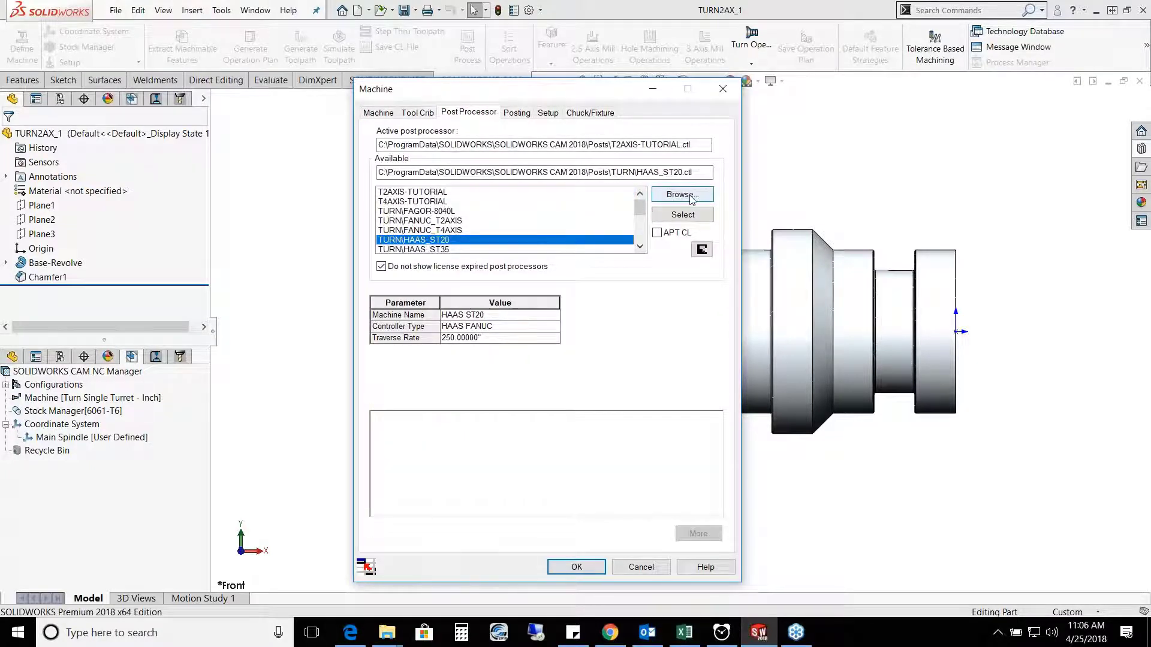
pyautogui.click(690, 214)
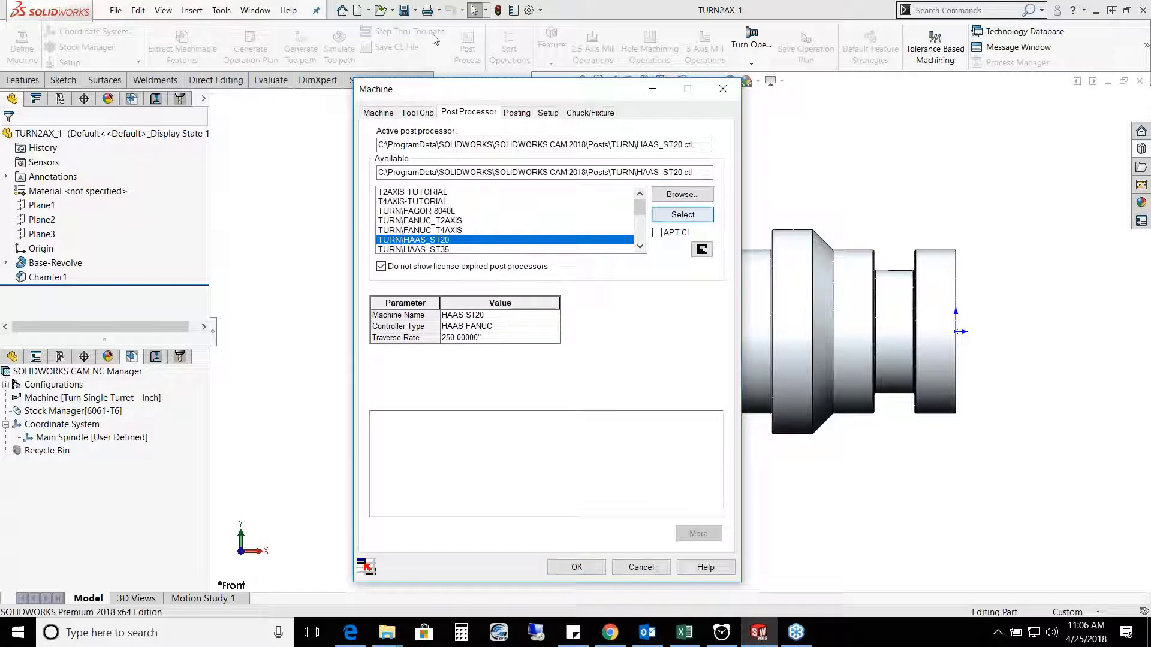
# Step: Review the posting, setup and chuck settings, inspect the chuck around the part, and accept the machine definition
pyautogui.click(531, 113)
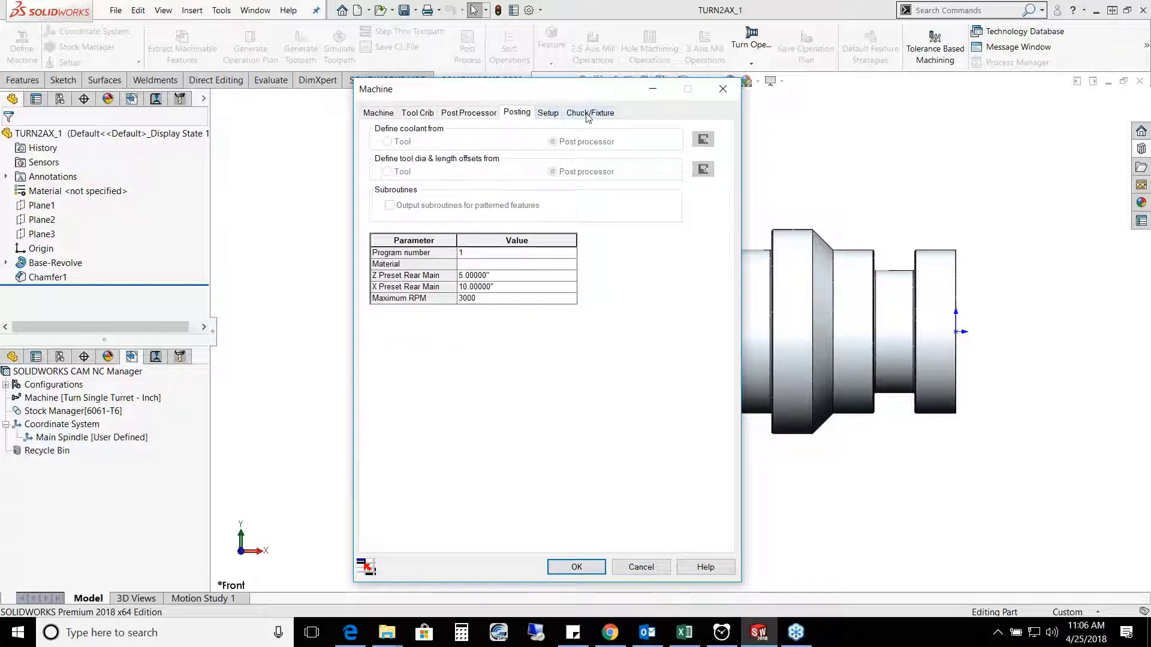
pyautogui.click(549, 113)
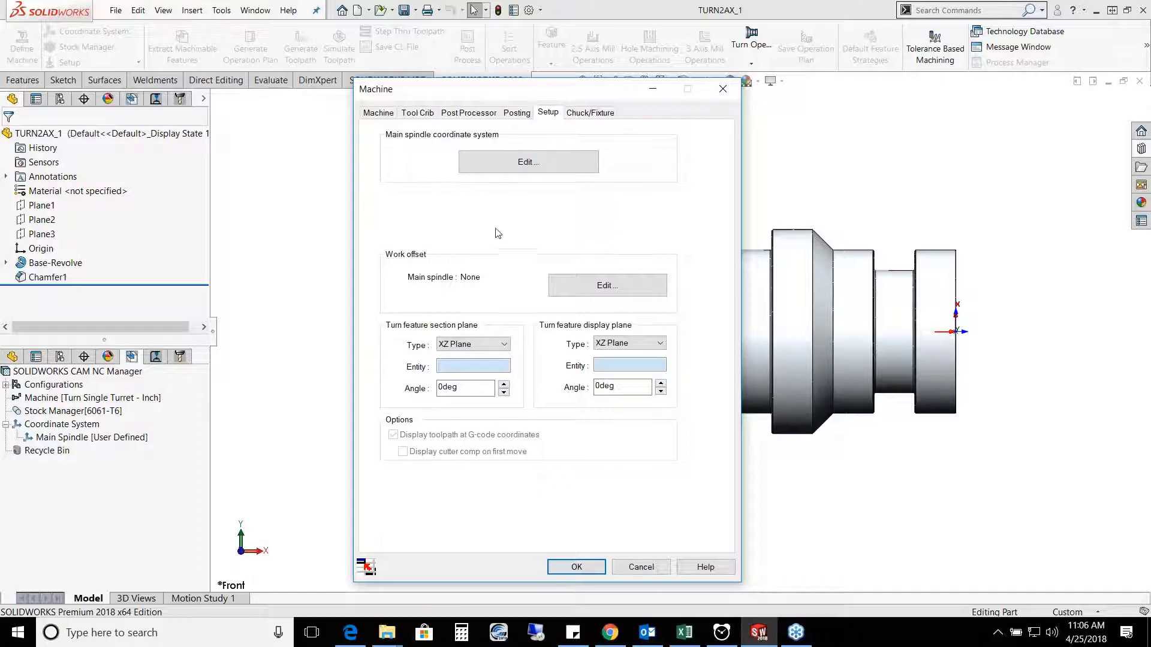
pyautogui.click(581, 118)
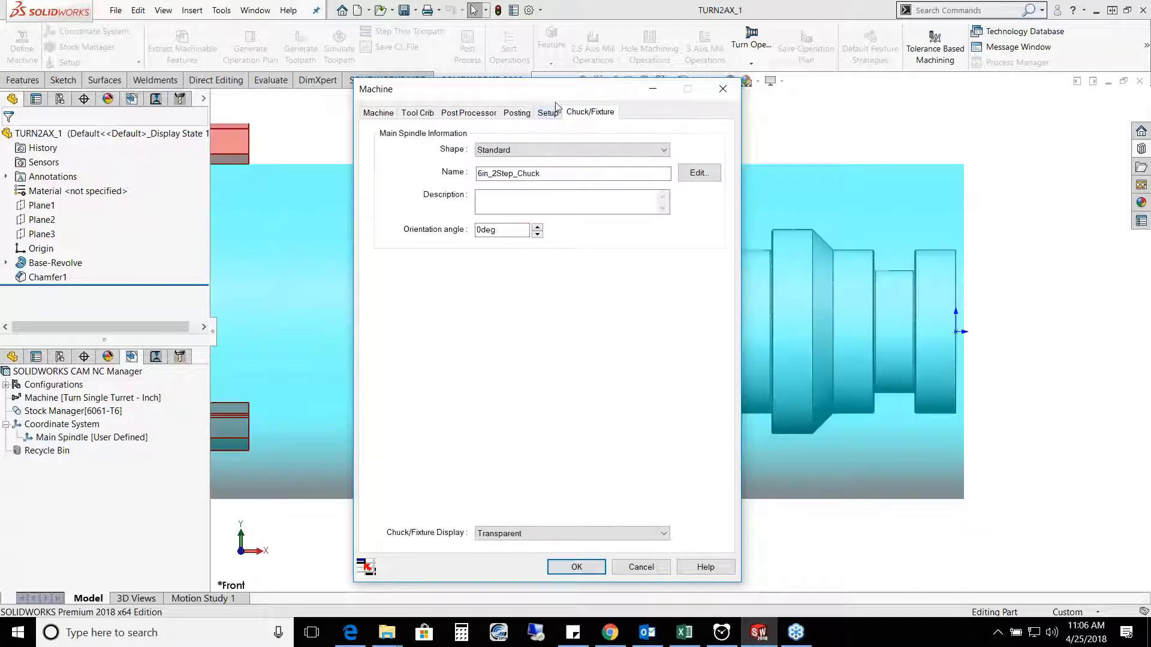
pyautogui.moveTo(565, 96); pyautogui.dragTo(858, 127)
pyautogui.moveTo(556, 310); pyautogui.dragTo(553, 342, button='middle')
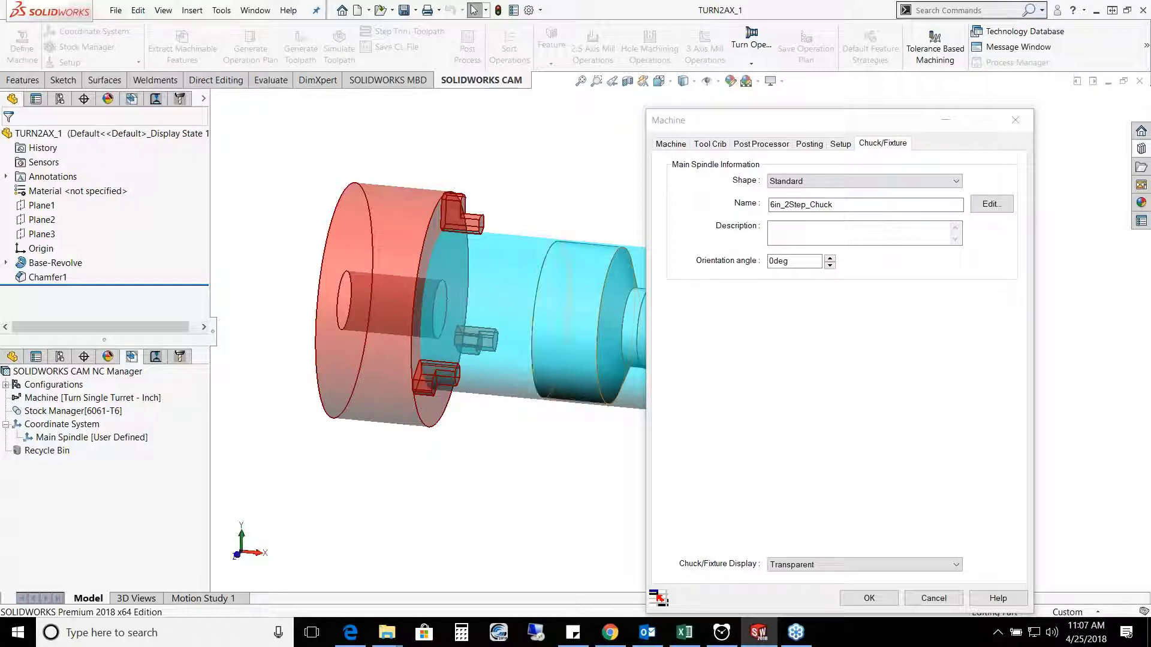
pyautogui.click(868, 597)
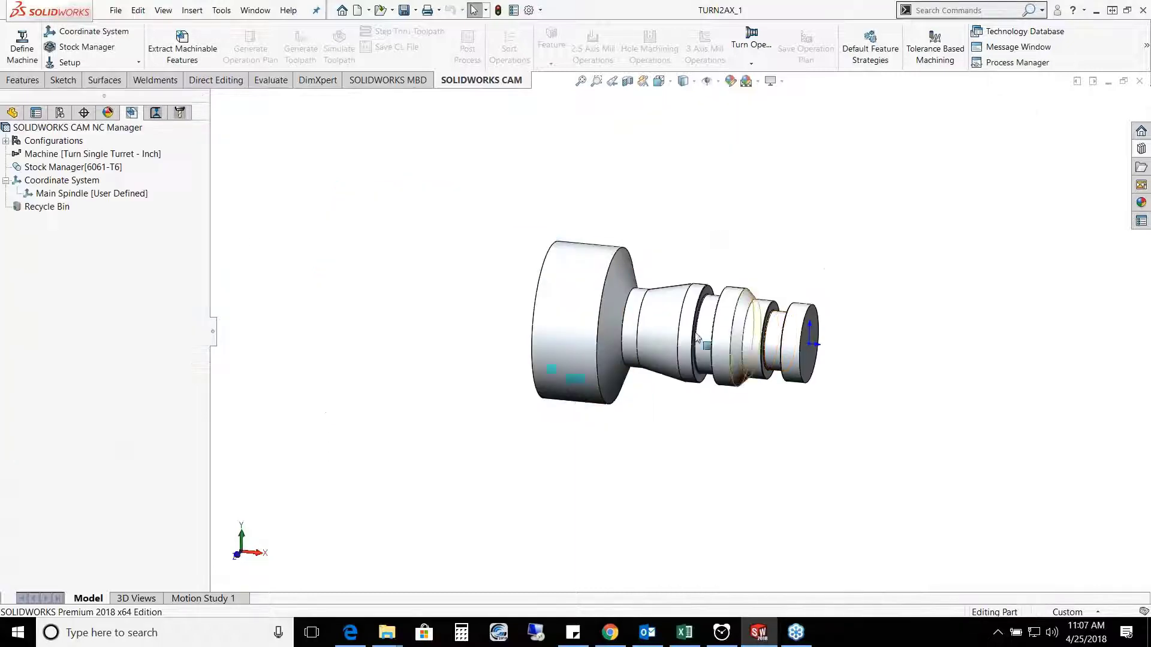
# Step: Edit the stock definition and set the bar stock's outside diameter to 4.3 in
pyautogui.moveTo(60, 172)
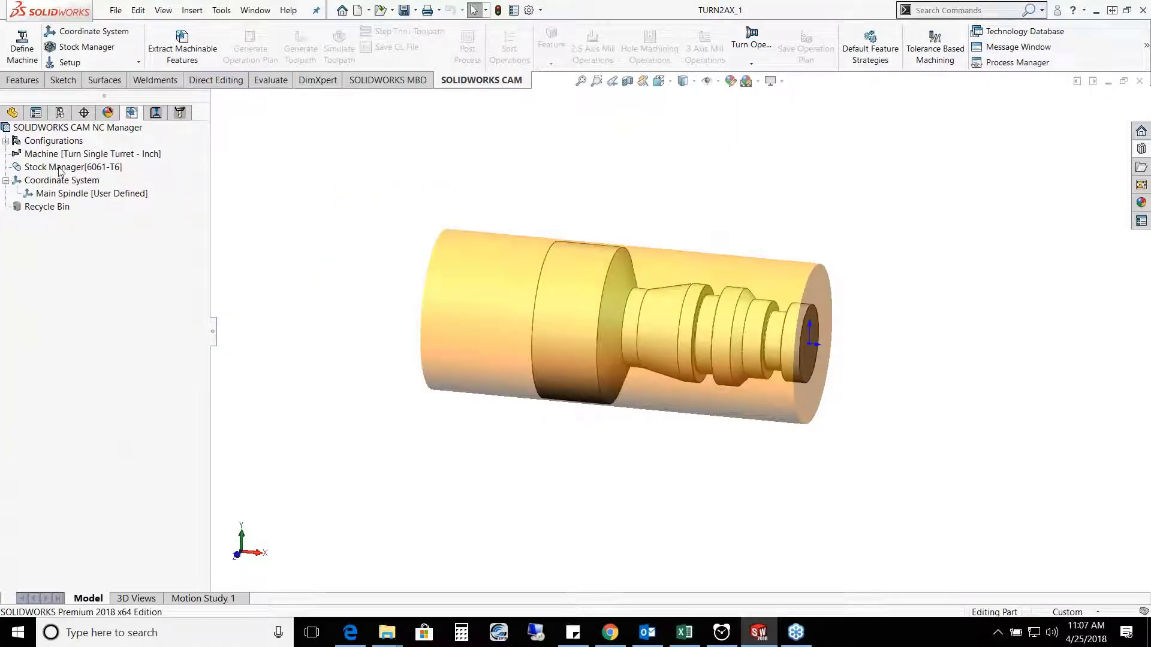
pyautogui.rightClick(63, 167)
pyautogui.click(99, 180)
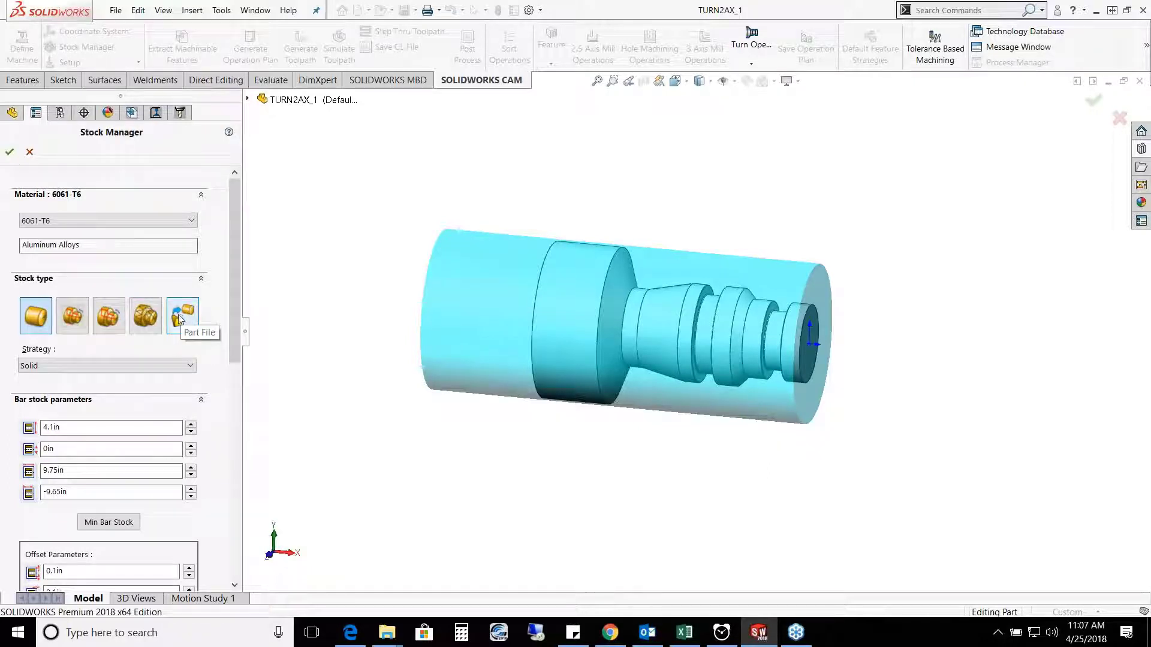
pyautogui.click(191, 424)
pyautogui.click(192, 424)
pyautogui.click(191, 424)
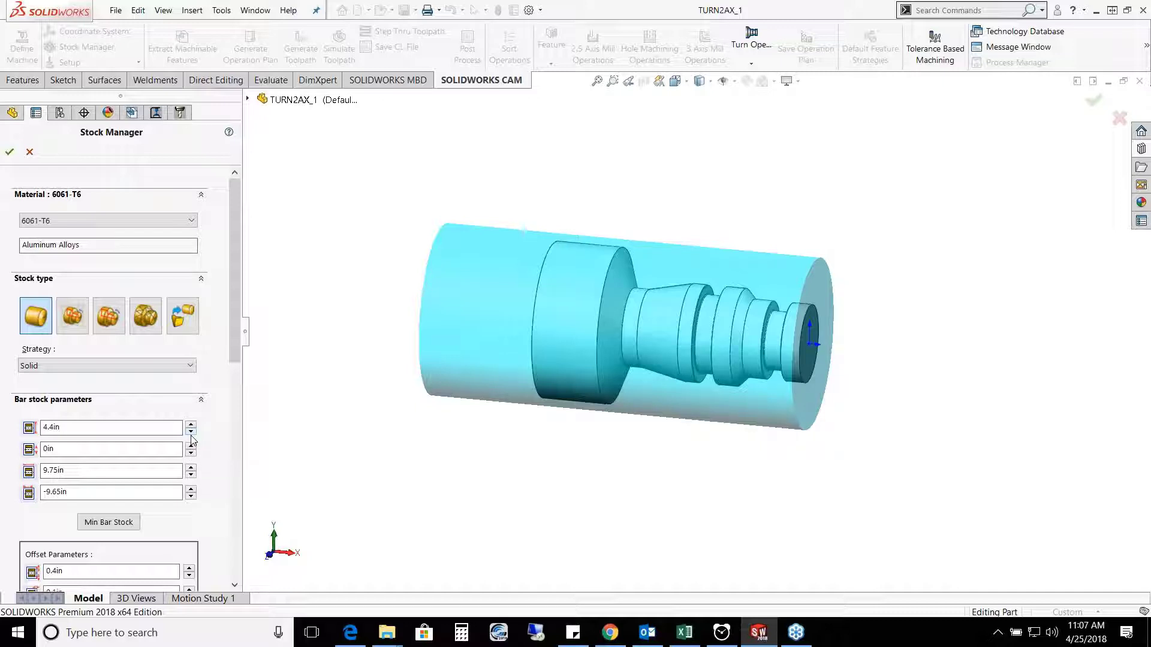
pyautogui.click(191, 432)
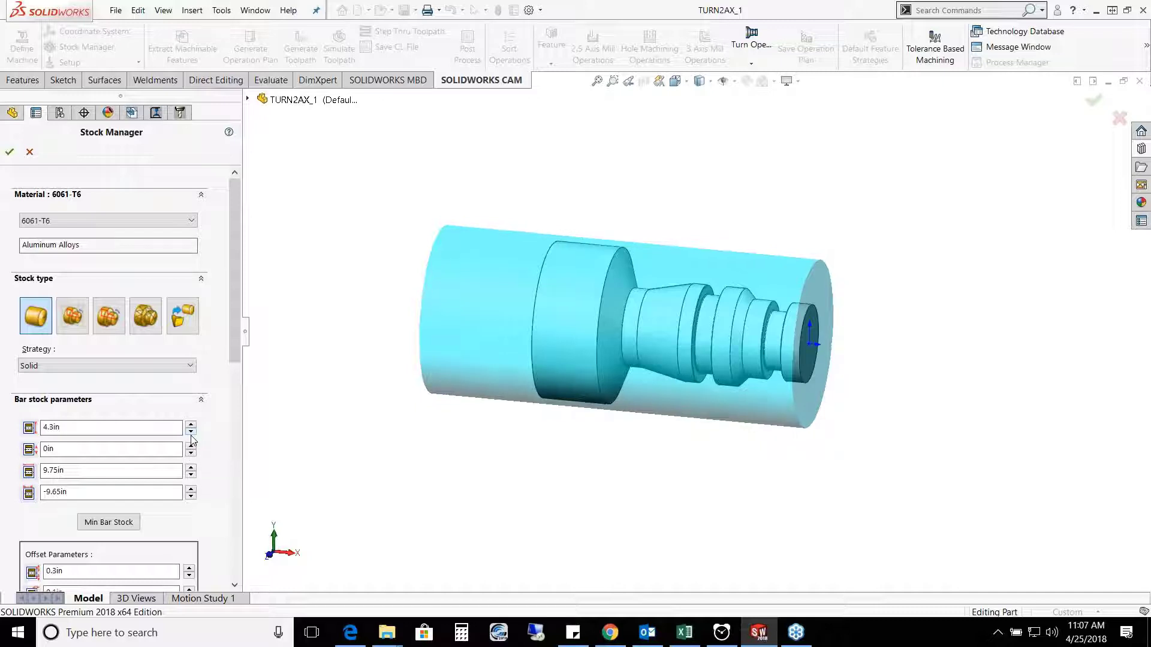
# Step: Check the stock's offset parameters, keep the Solid strategy, and accept the bar stock definition
pyautogui.moveTo(235, 290); pyautogui.dragTo(223, 368)
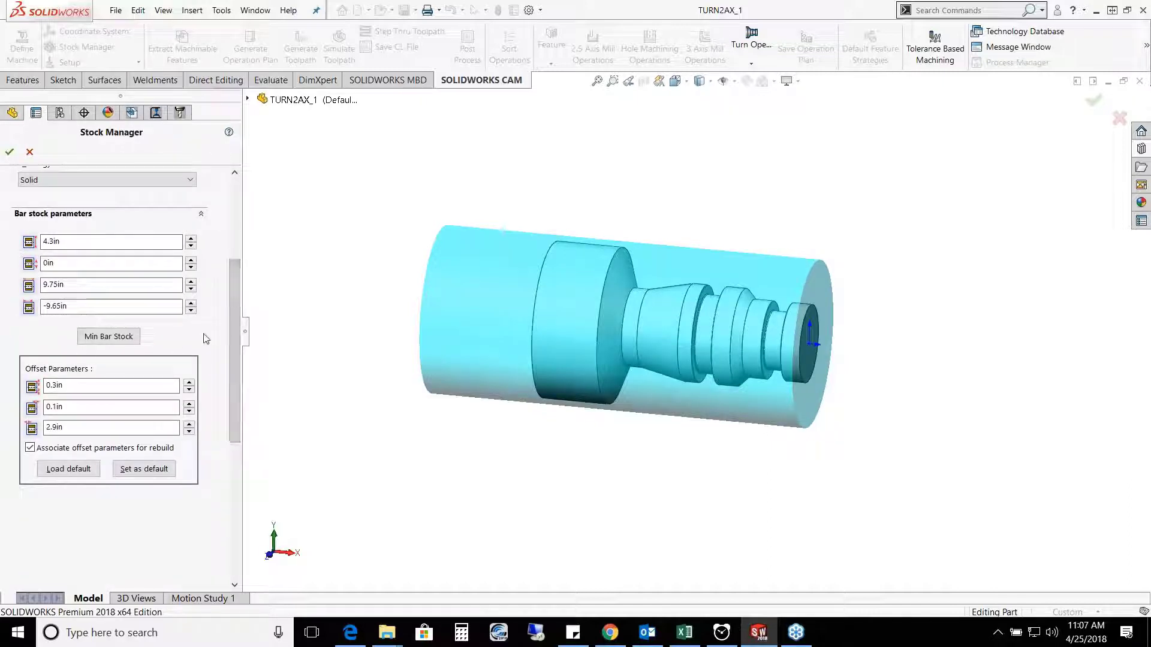
pyautogui.scroll(3, 231, 336)
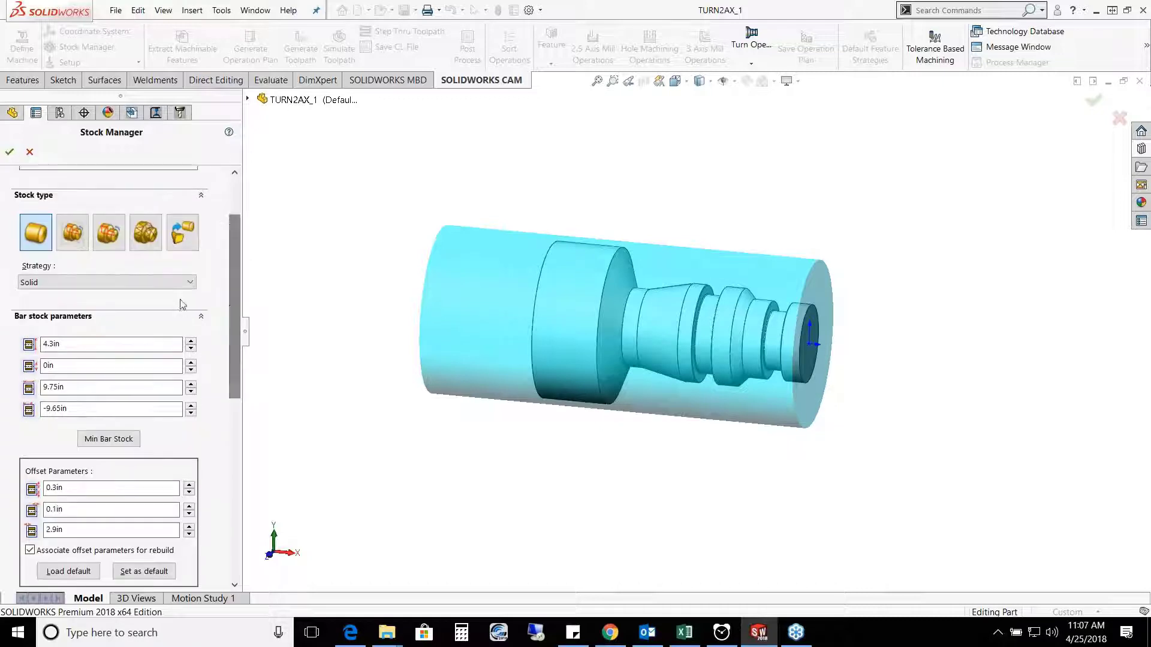
pyautogui.click(143, 283)
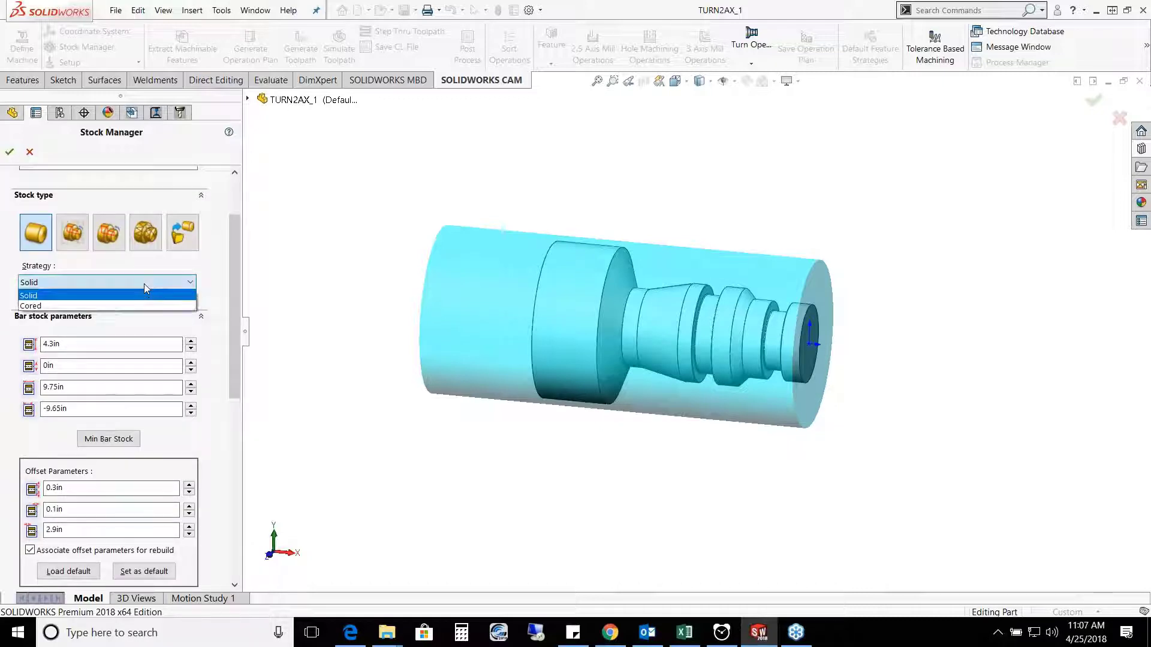
pyautogui.click(153, 283)
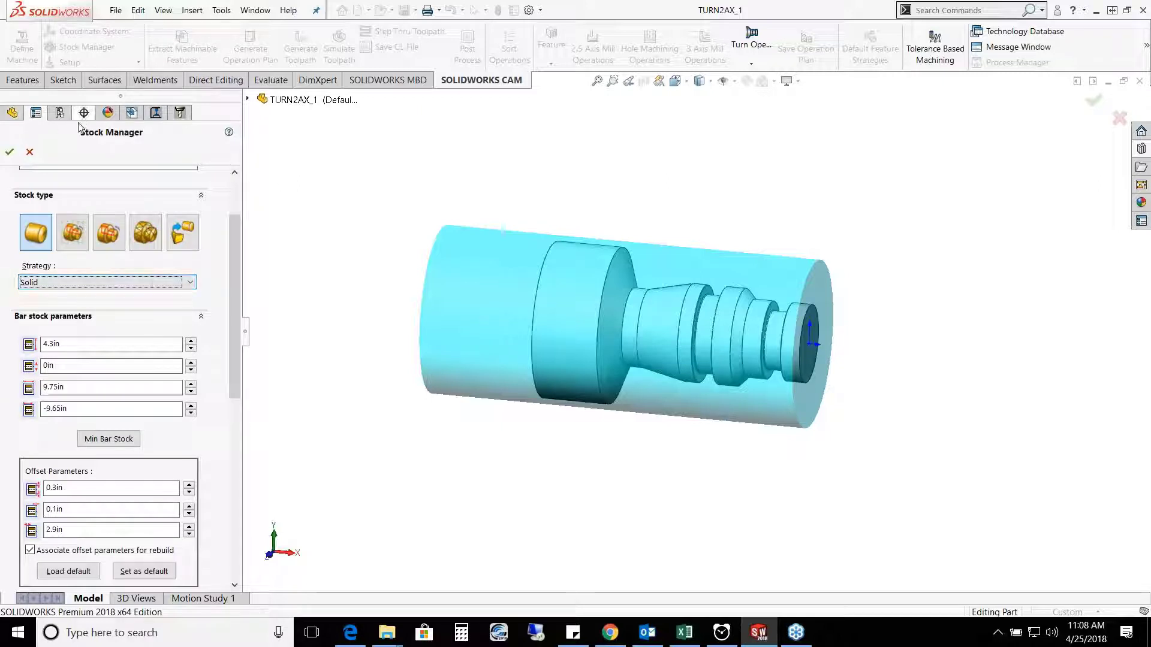
pyautogui.click(10, 152)
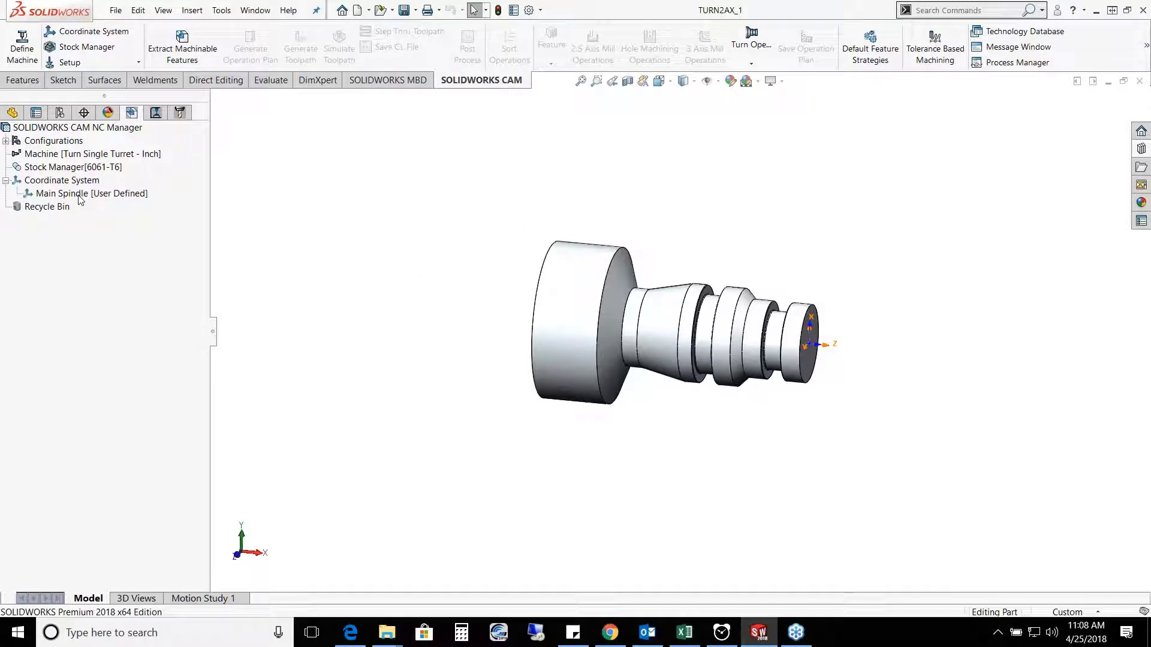
# Step: Extract the machinable turning features of the part and check the highlighted feature profiles on the model
pyautogui.click(194, 41)
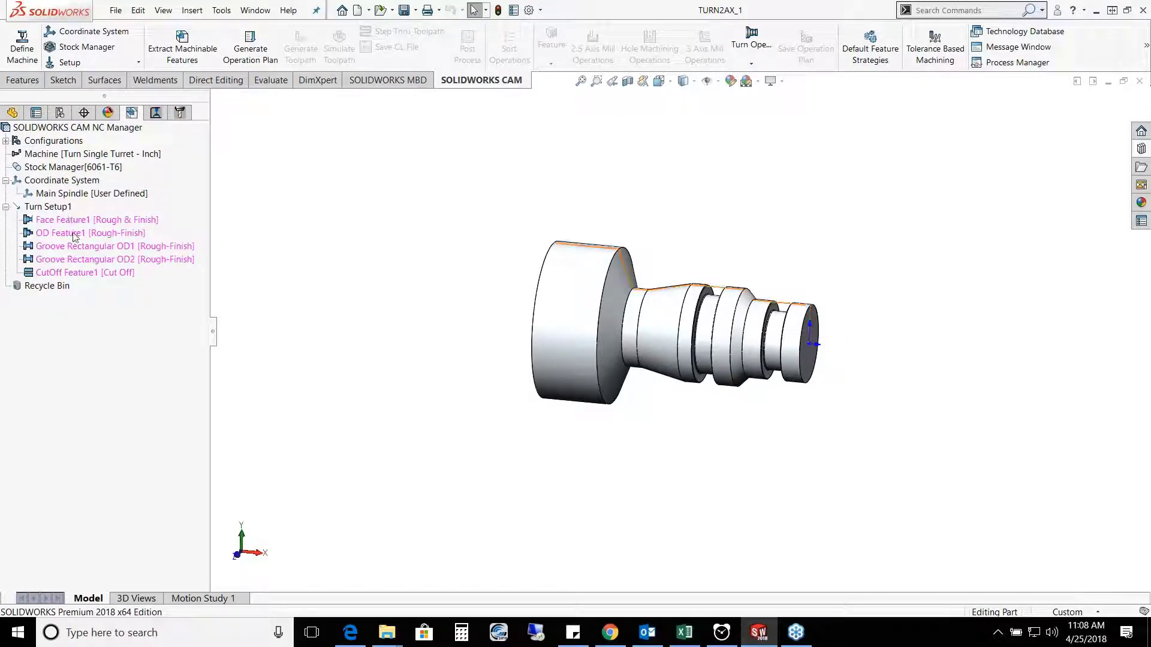
pyautogui.scroll(-4, 654, 336)
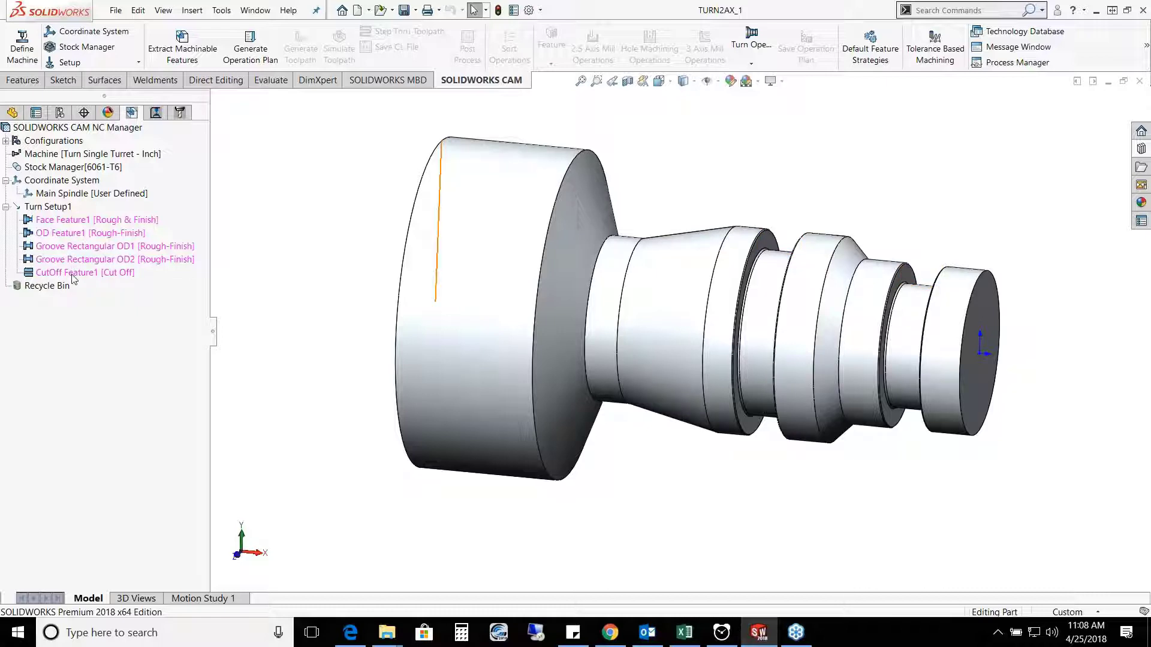
pyautogui.press('f')
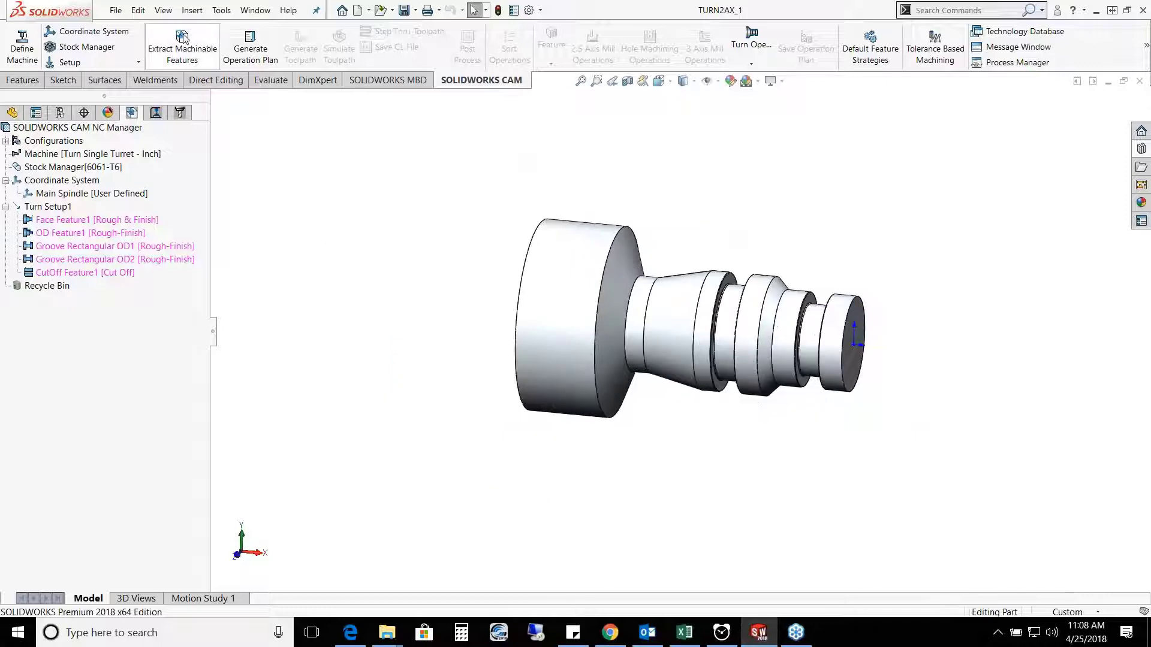
# Step: Generate the operation plan for the turn features and generate toolpaths for all its operations
pyautogui.click(251, 45)
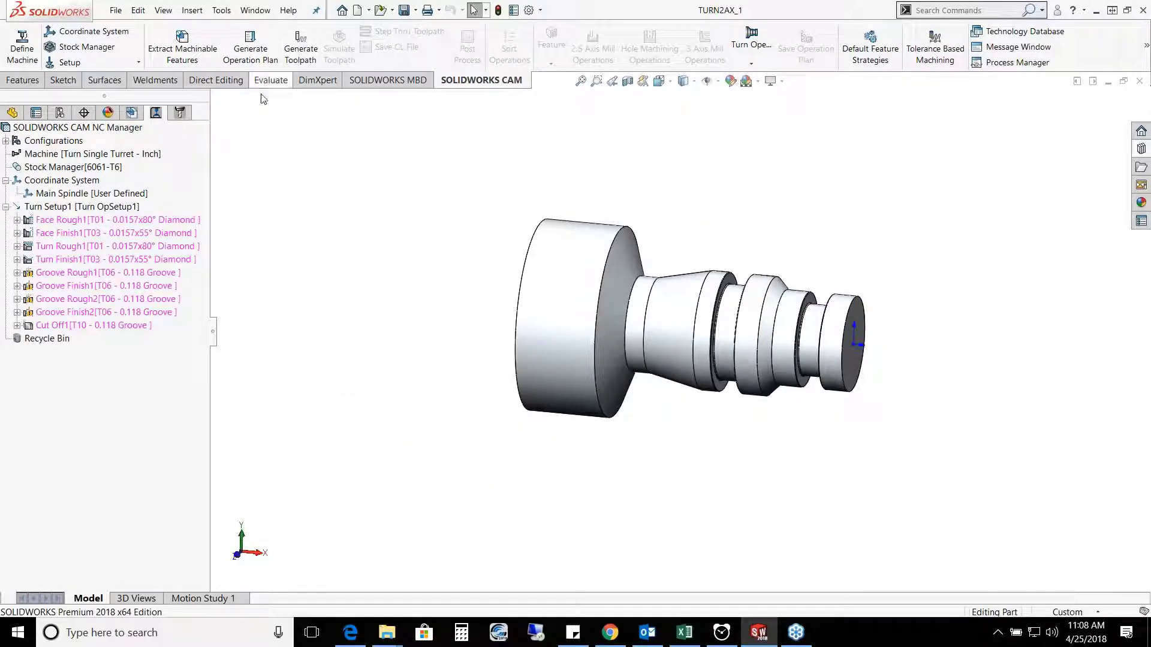
pyautogui.moveTo(94, 223)
pyautogui.click(300, 47)
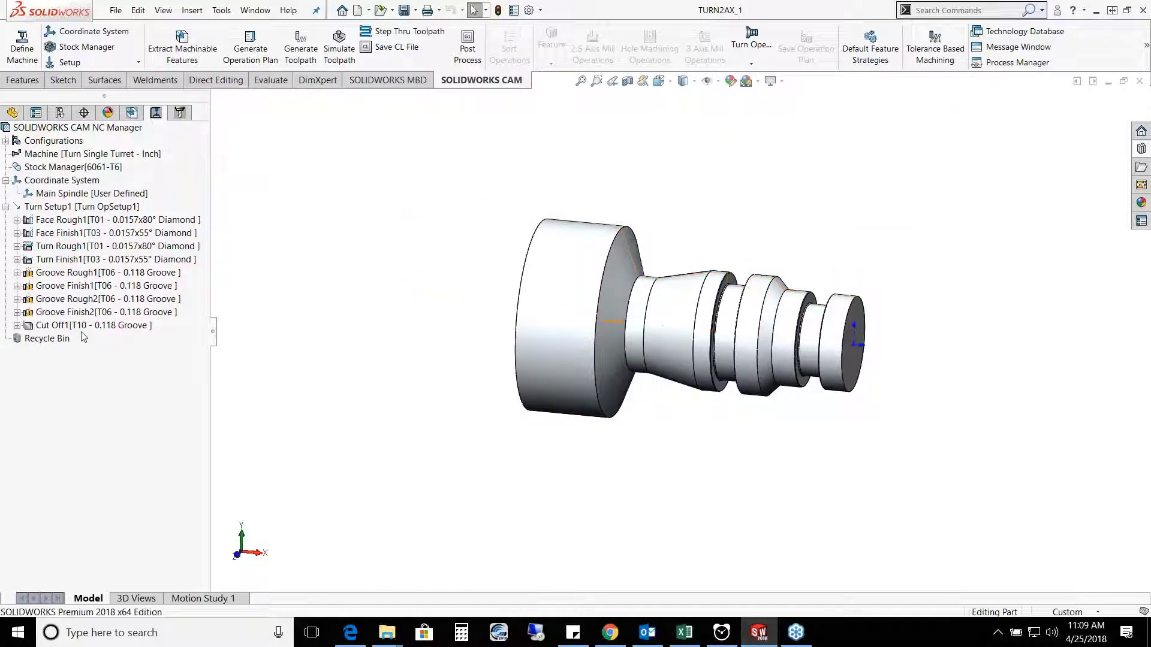
# Step: Move Groove Rough2 ahead of Groove Finish1 in the operation order and preview the toolpaths of the groove operations
pyautogui.click(92, 298)
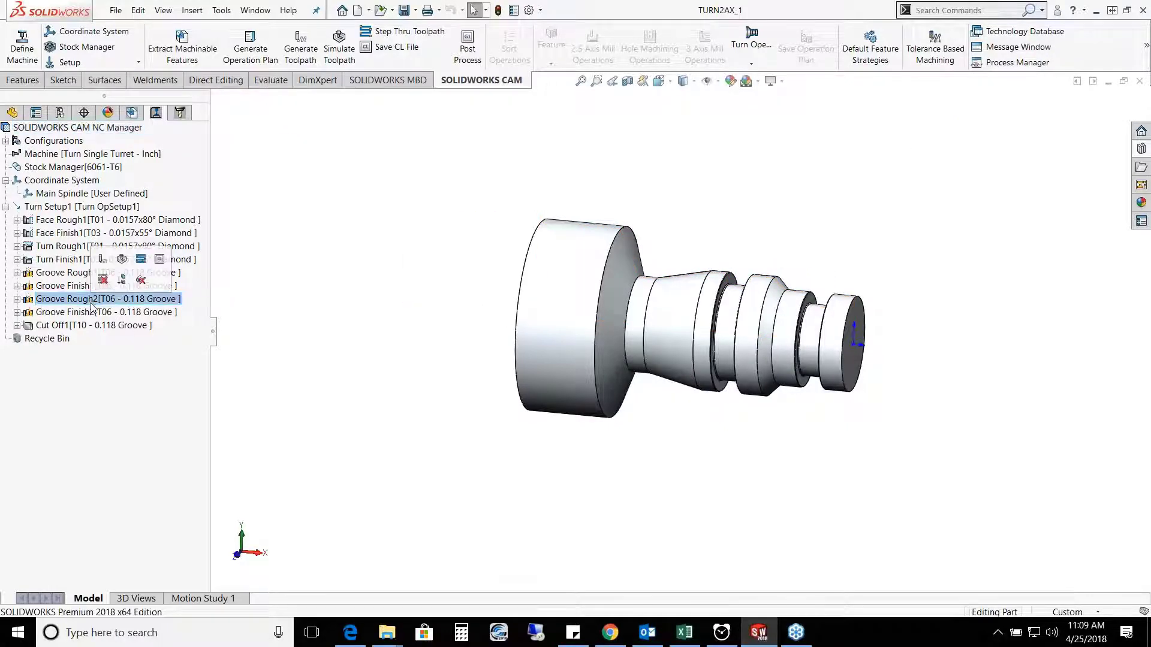
pyautogui.click(101, 271)
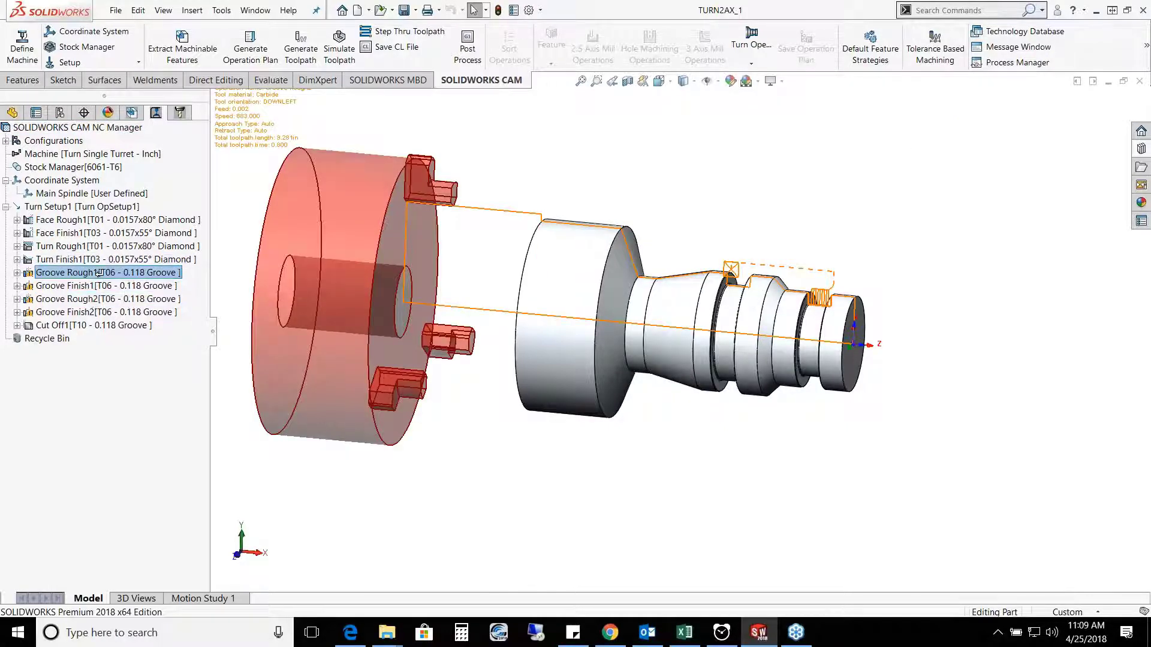
pyautogui.click(96, 286)
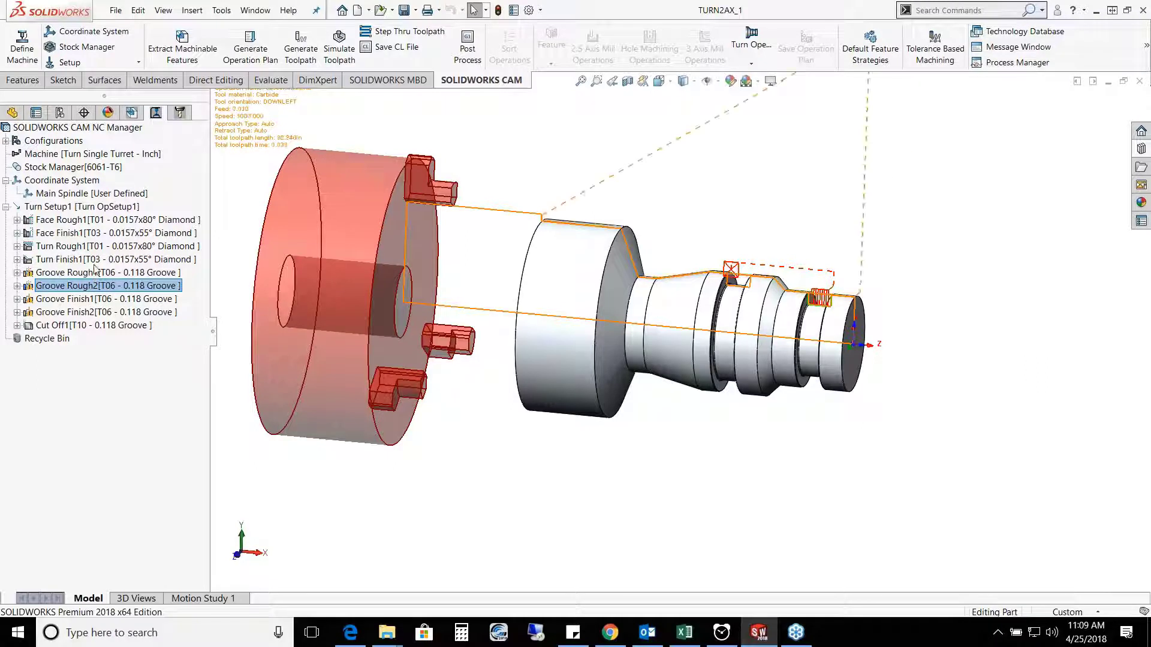
pyautogui.click(95, 287)
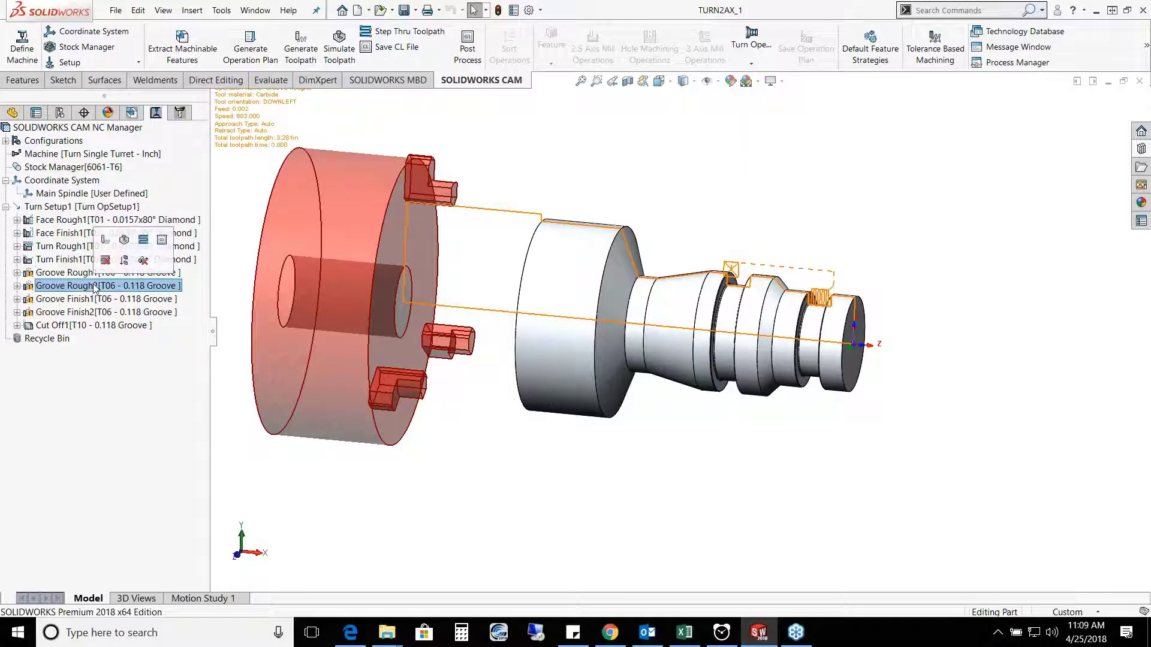
pyautogui.click(108, 299)
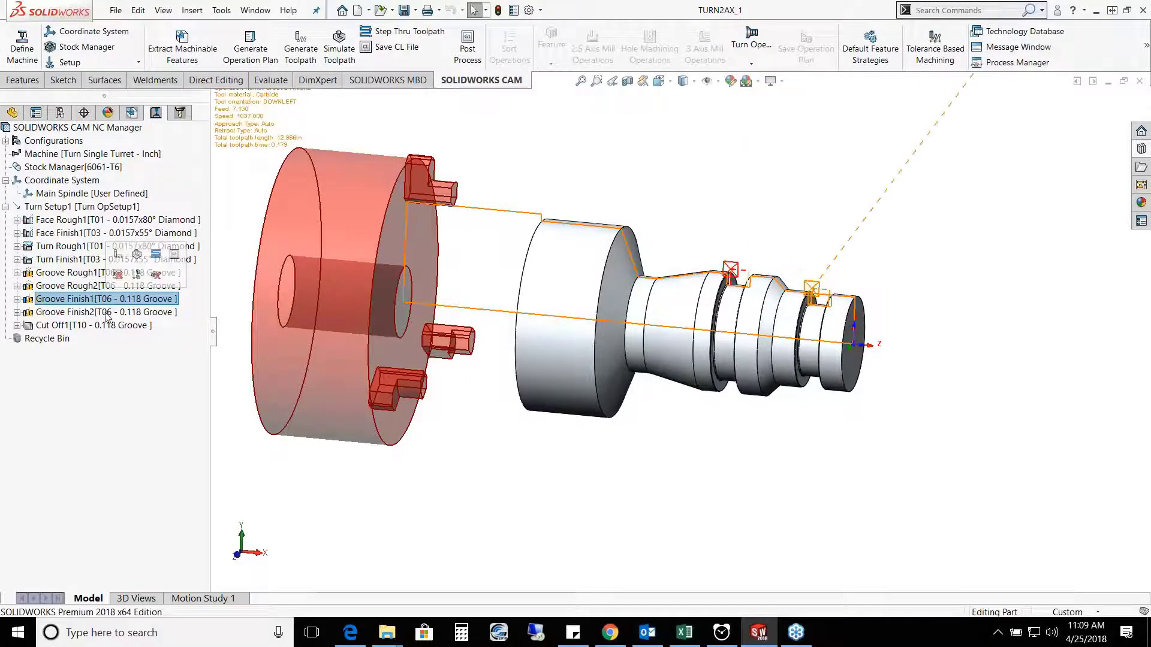
pyautogui.click(106, 313)
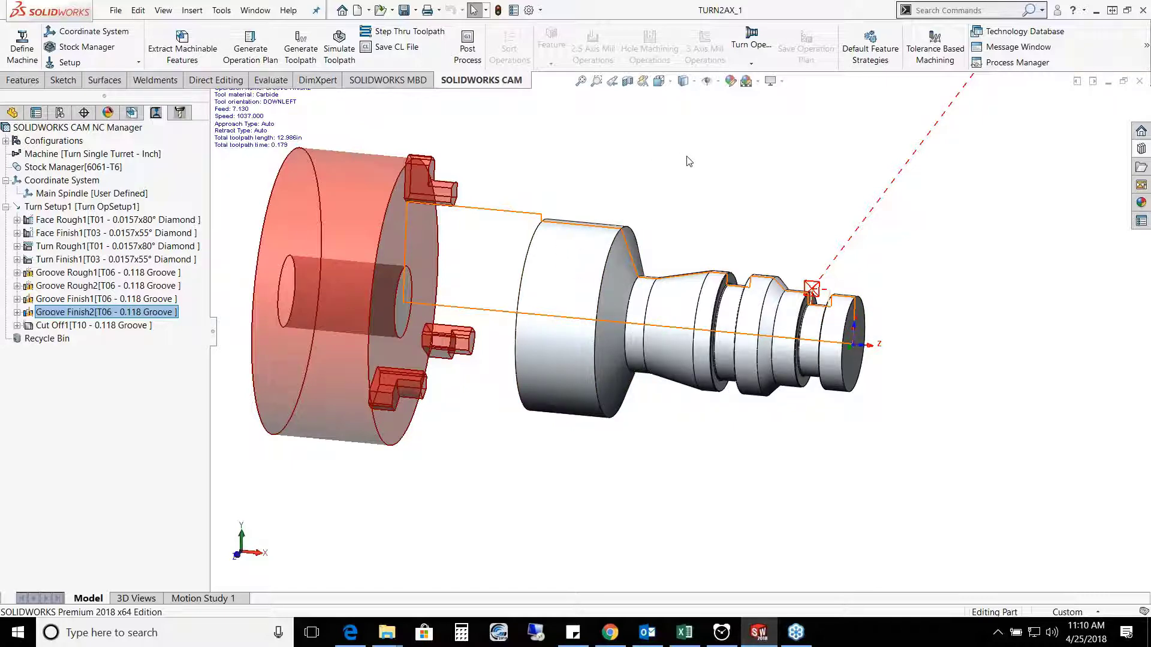
# Step: Simulate the turning toolpaths through to the end of the cut-off, and close the simulation
pyautogui.scroll(2, 689, 161)
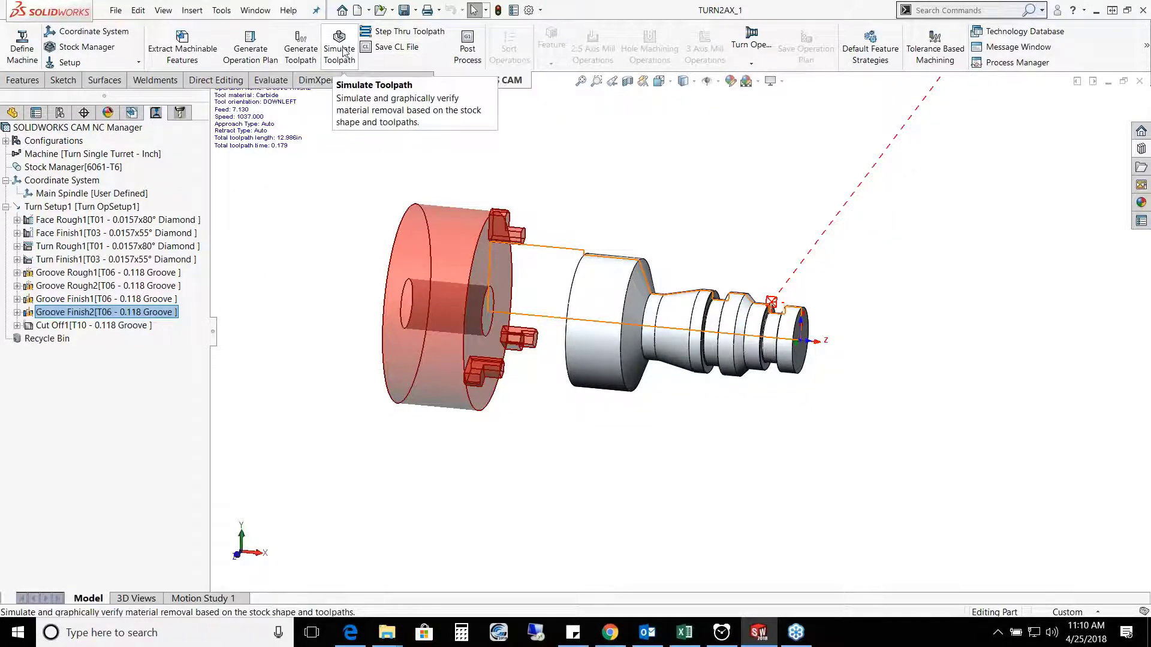
pyautogui.moveTo(725, 174); pyautogui.dragTo(704, 192, button='right')
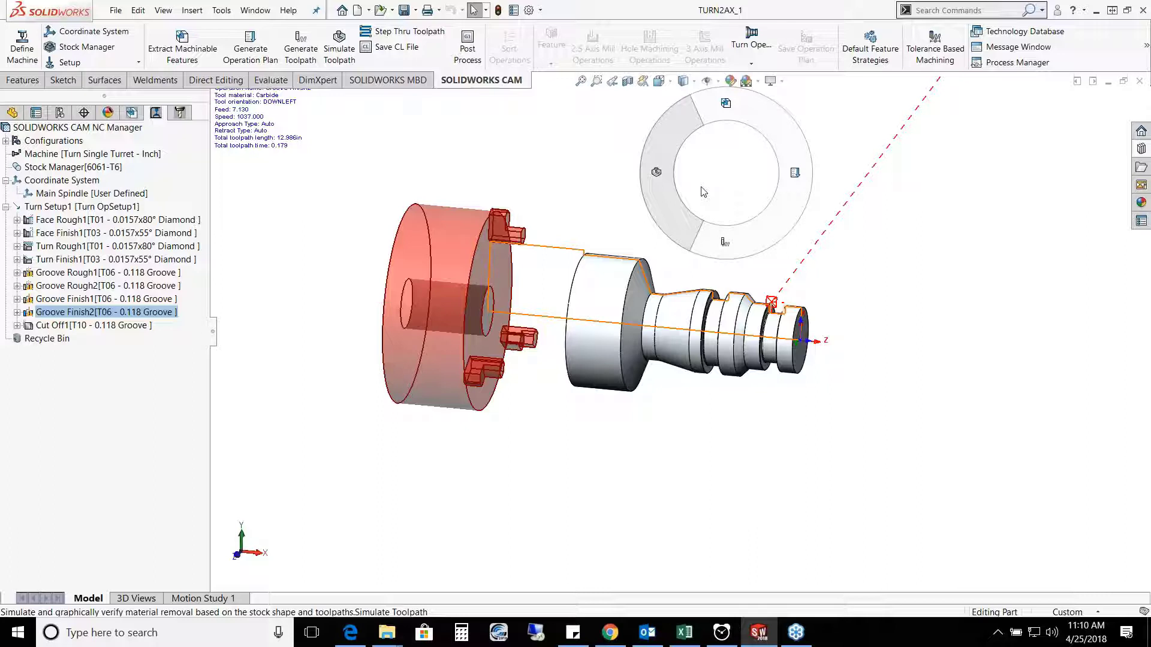
pyautogui.moveTo(703, 192)
pyautogui.mouseDown(button='right')
pyautogui.moveTo(745, 175)
pyautogui.moveTo(686, 200)
pyautogui.mouseUp(button='right')
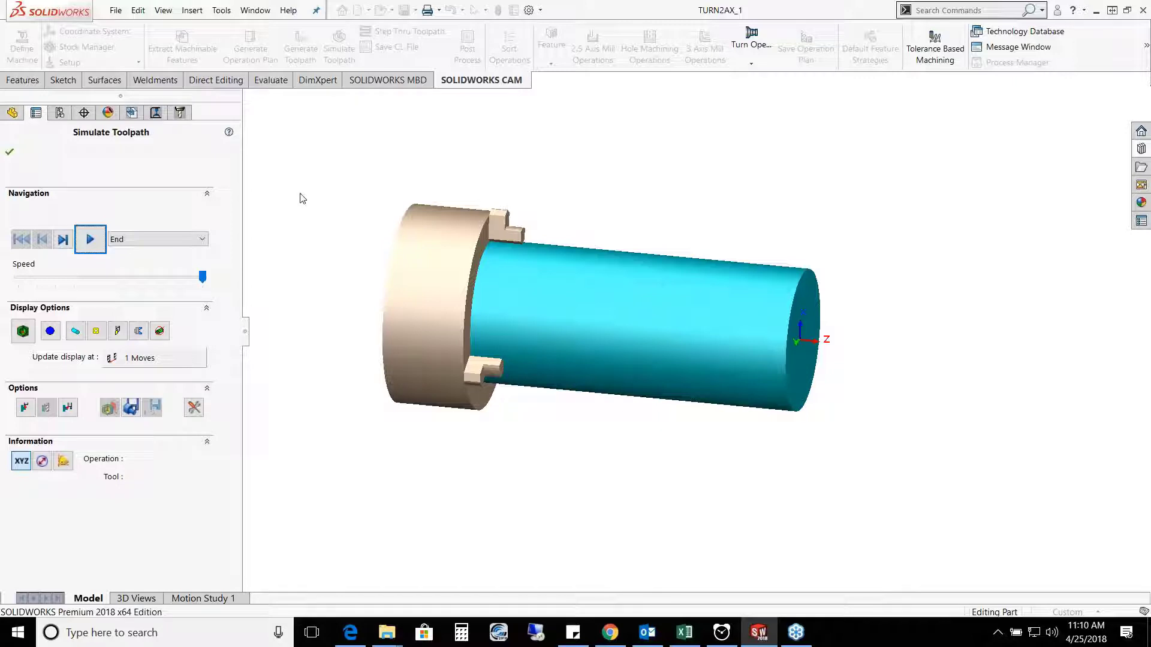
pyautogui.click(90, 239)
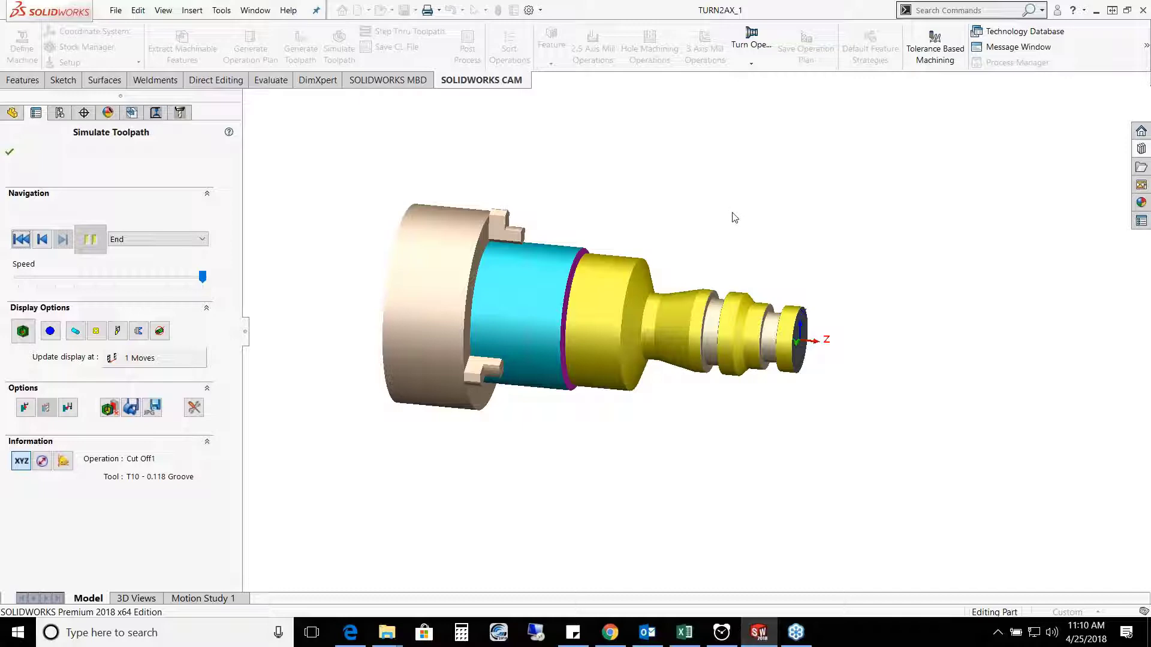
pyautogui.click(10, 151)
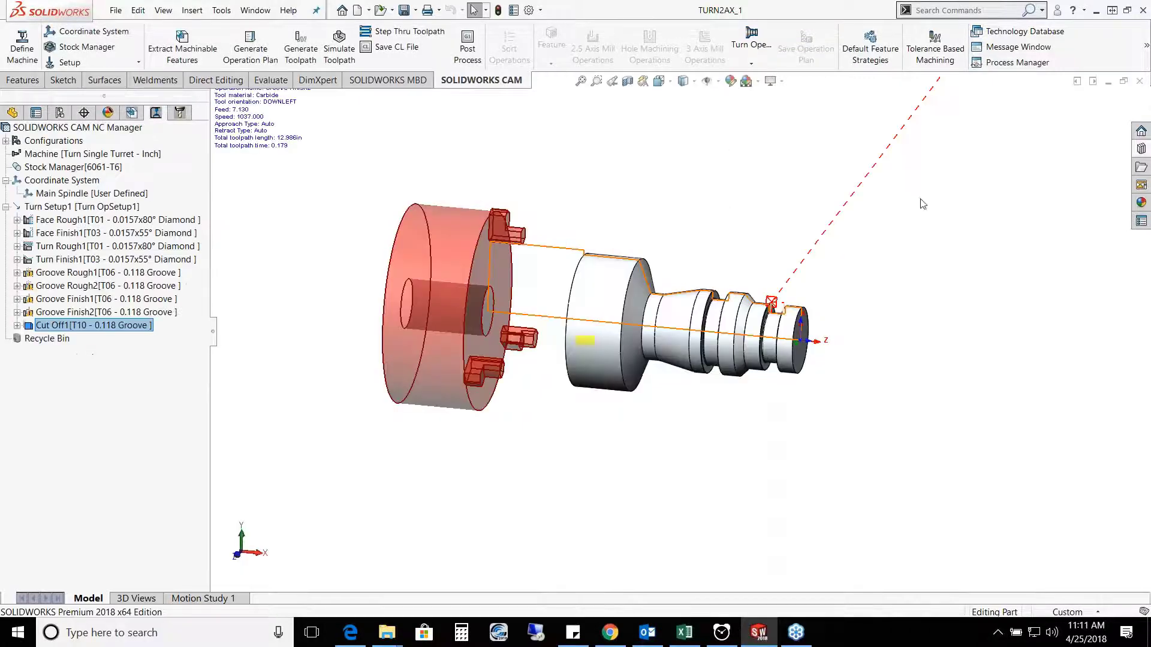
# Step: Close TURN2AX_1 without saving and open the Mill Part in Kurt Vise assembly from the design library's Today folder
pyautogui.click(1140, 81)
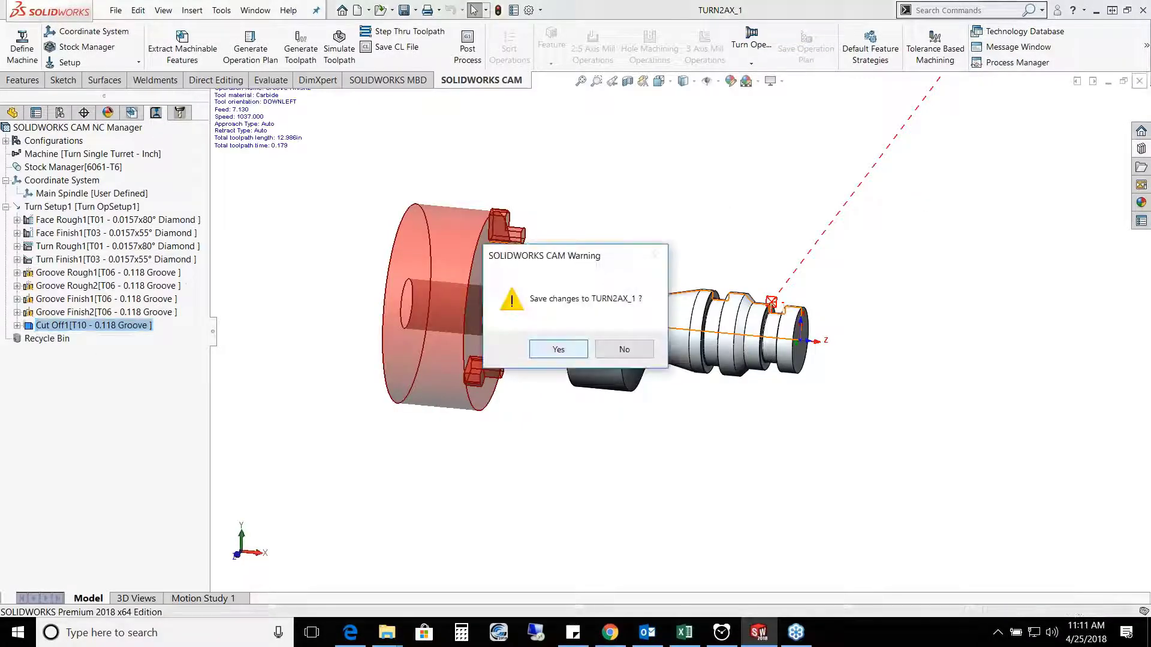
pyautogui.click(624, 350)
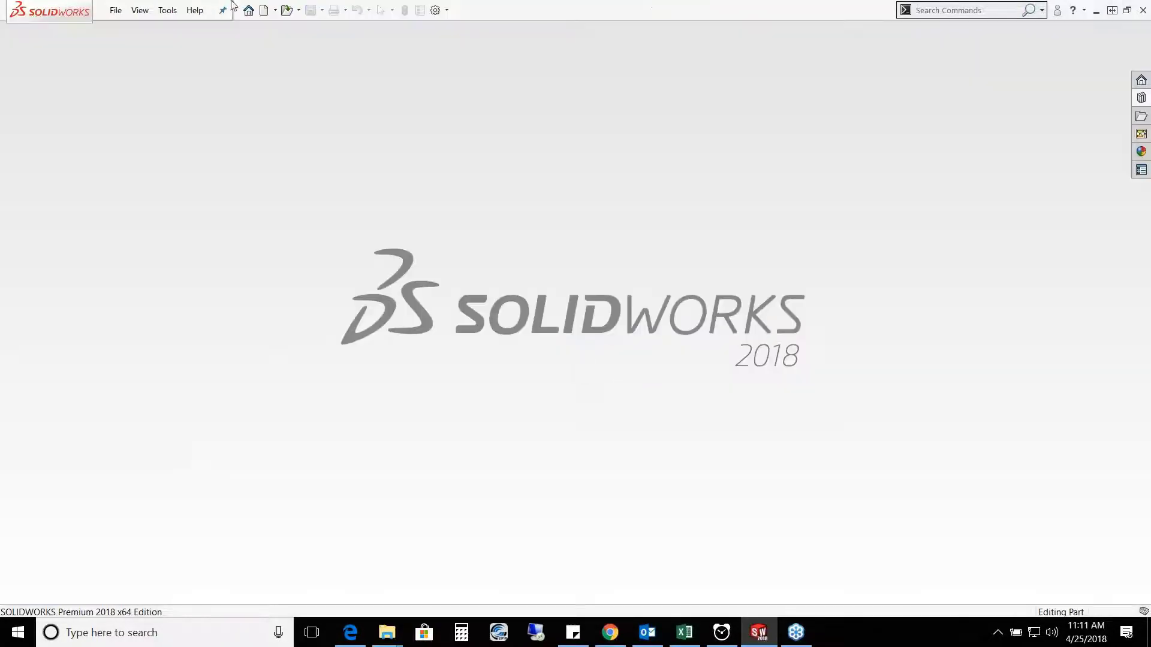
pyautogui.click(1141, 98)
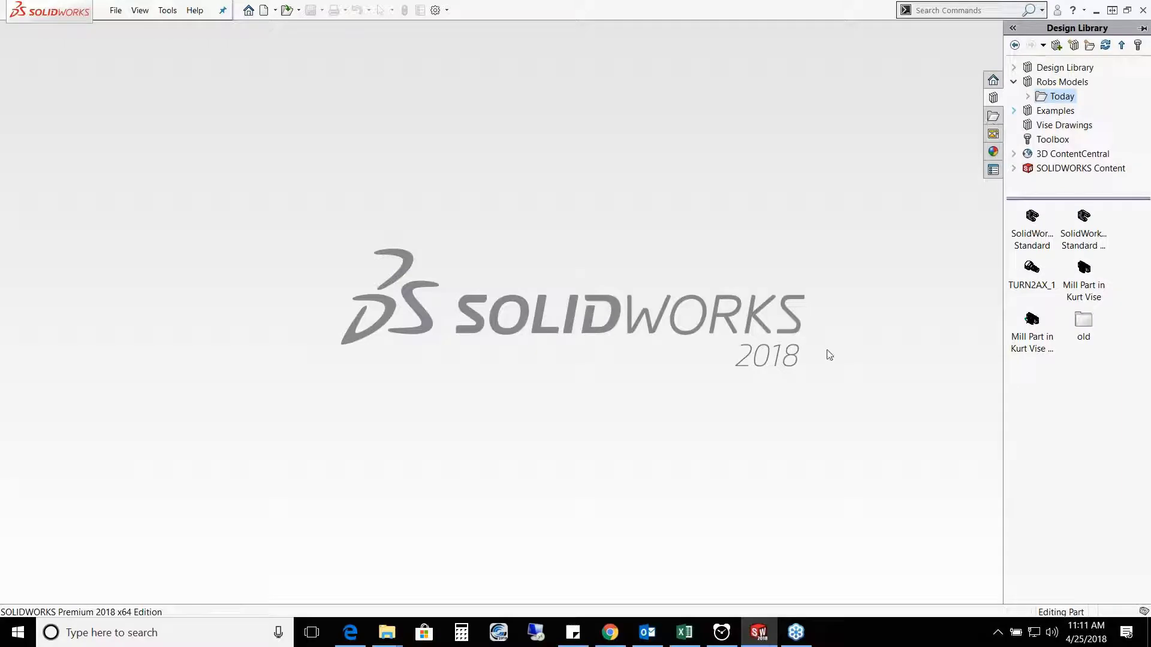
pyautogui.click(1034, 322)
pyautogui.click(1086, 270)
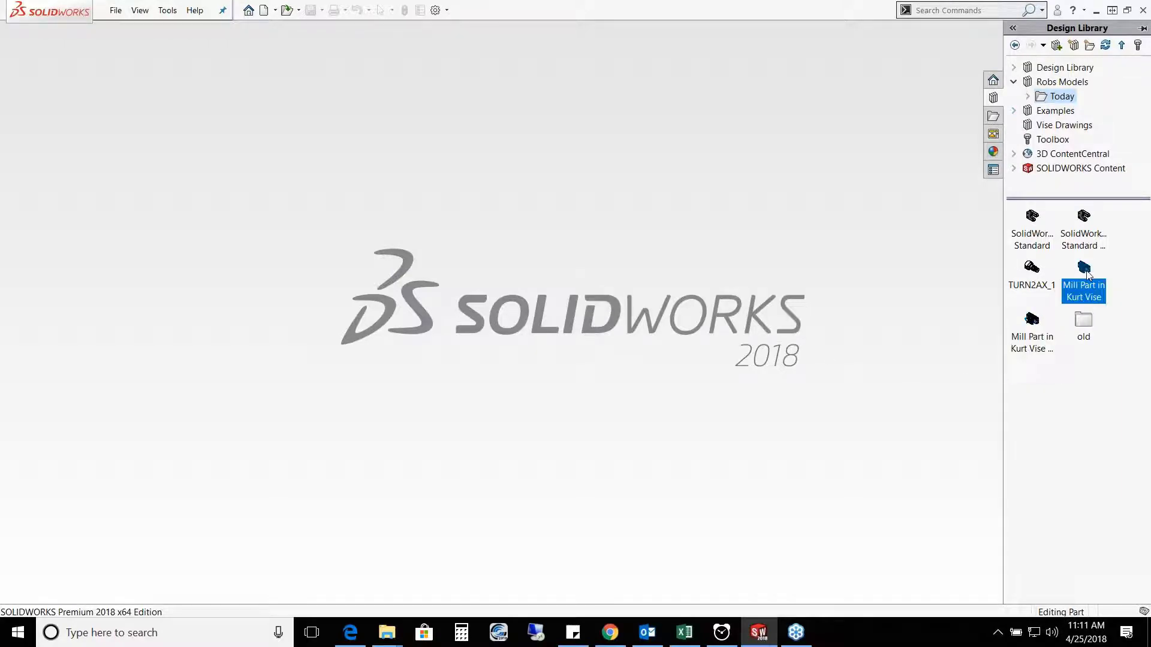
pyautogui.moveTo(1088, 274)
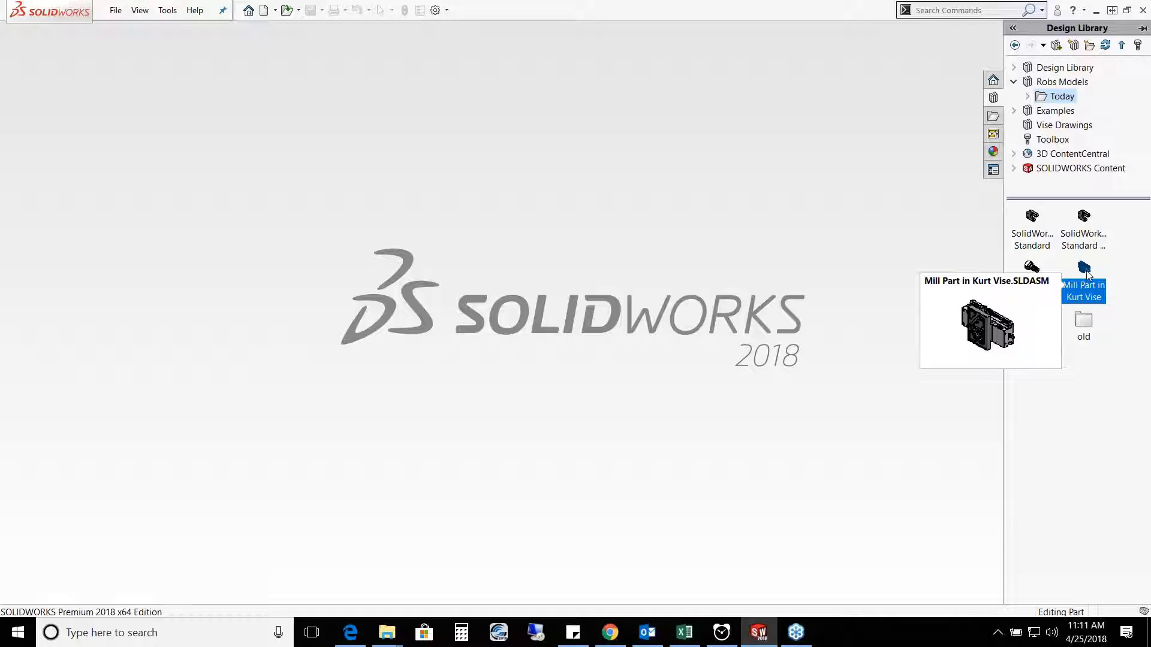
pyautogui.doubleClick(1087, 274)
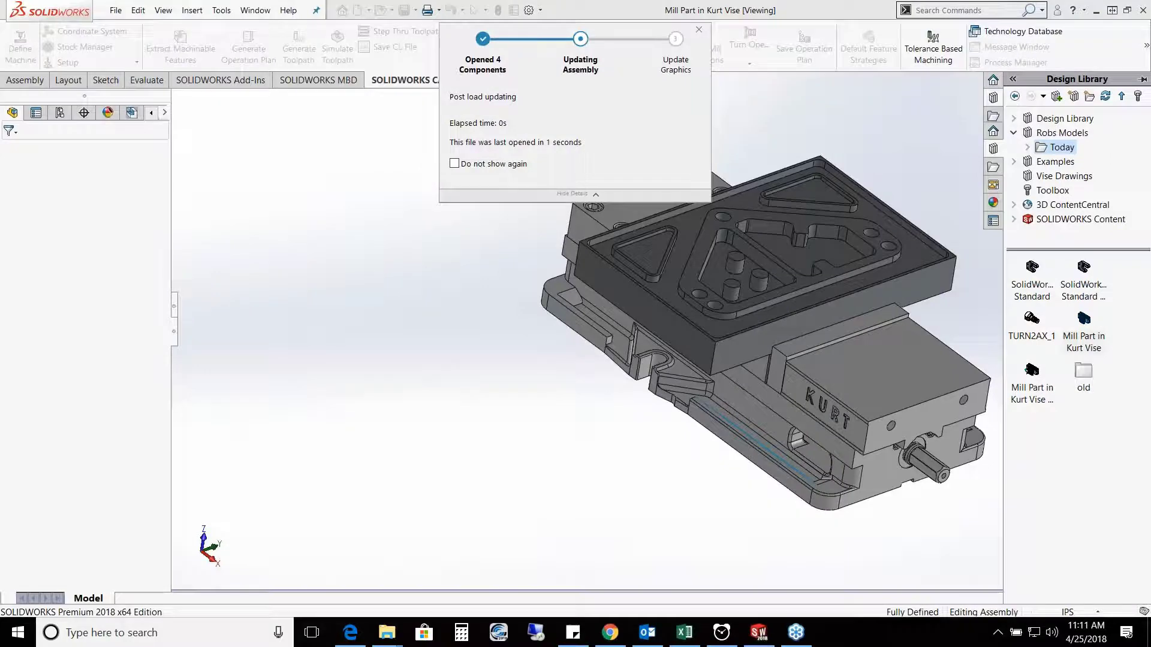
# Step: Add the MILL2AX_1 plate held in the vise to the assembly's CAM Part Manager as the part to machine
pyautogui.scroll(3, 731, 343)
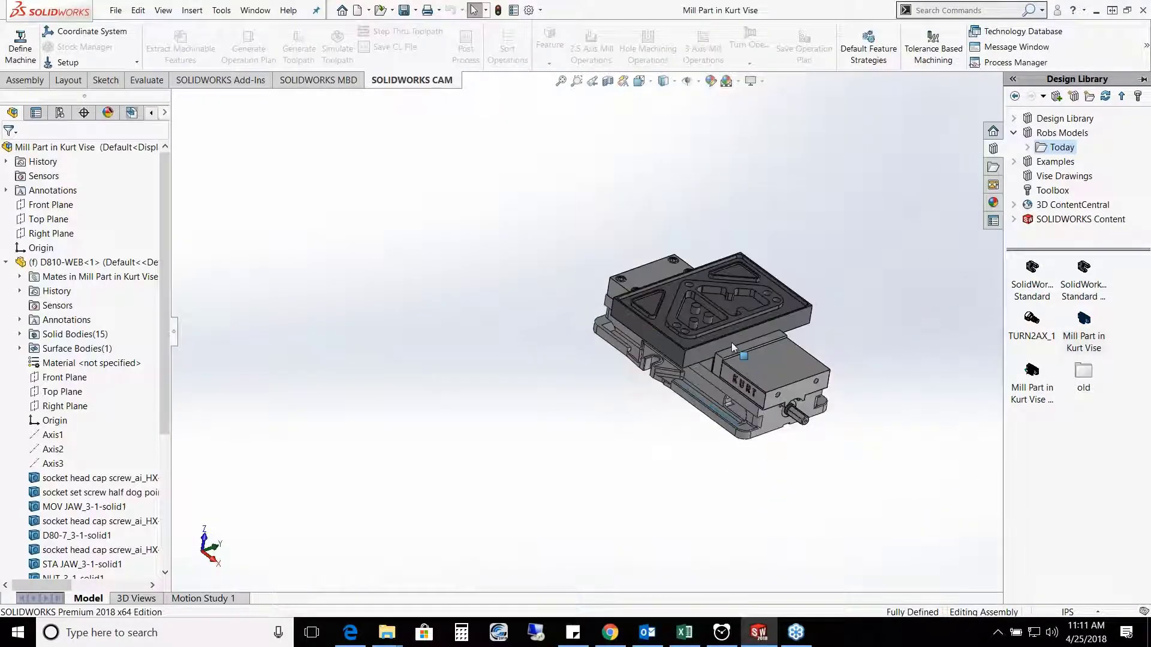
pyautogui.scroll(-4, 731, 343)
pyautogui.moveTo(728, 329); pyautogui.dragTo(754, 406, button='middle')
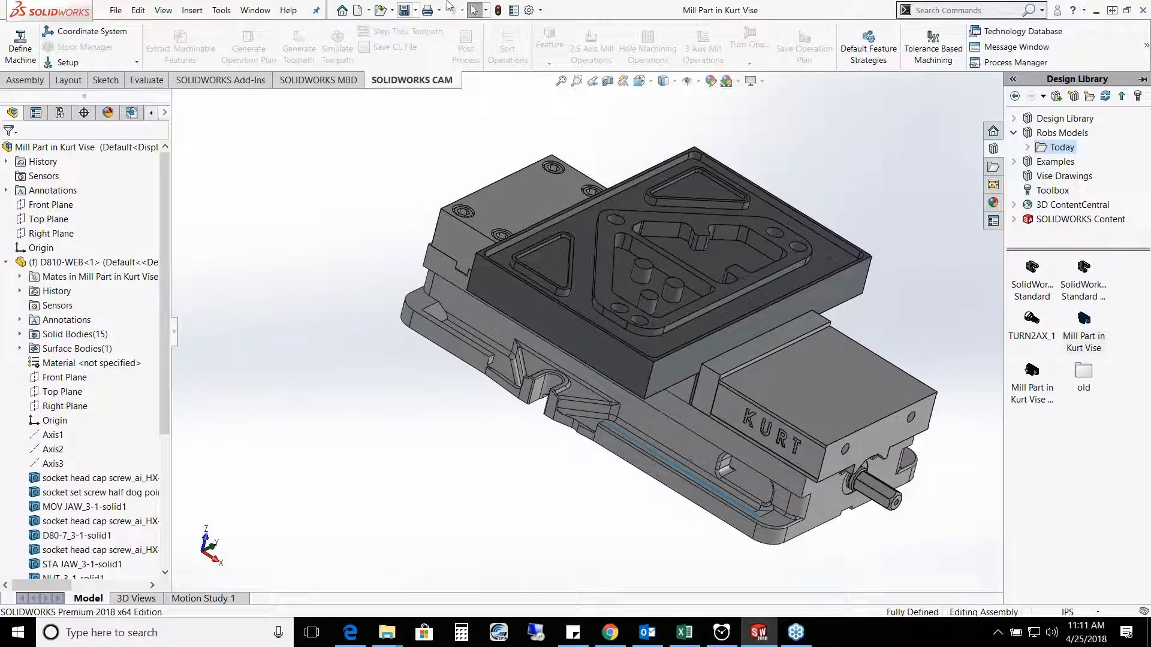
pyautogui.moveTo(763, 221)
pyautogui.mouseDown(button='middle')
pyautogui.moveTo(789, 188)
pyautogui.moveTo(770, 214)
pyautogui.mouseUp(button='middle')
pyautogui.click(132, 113)
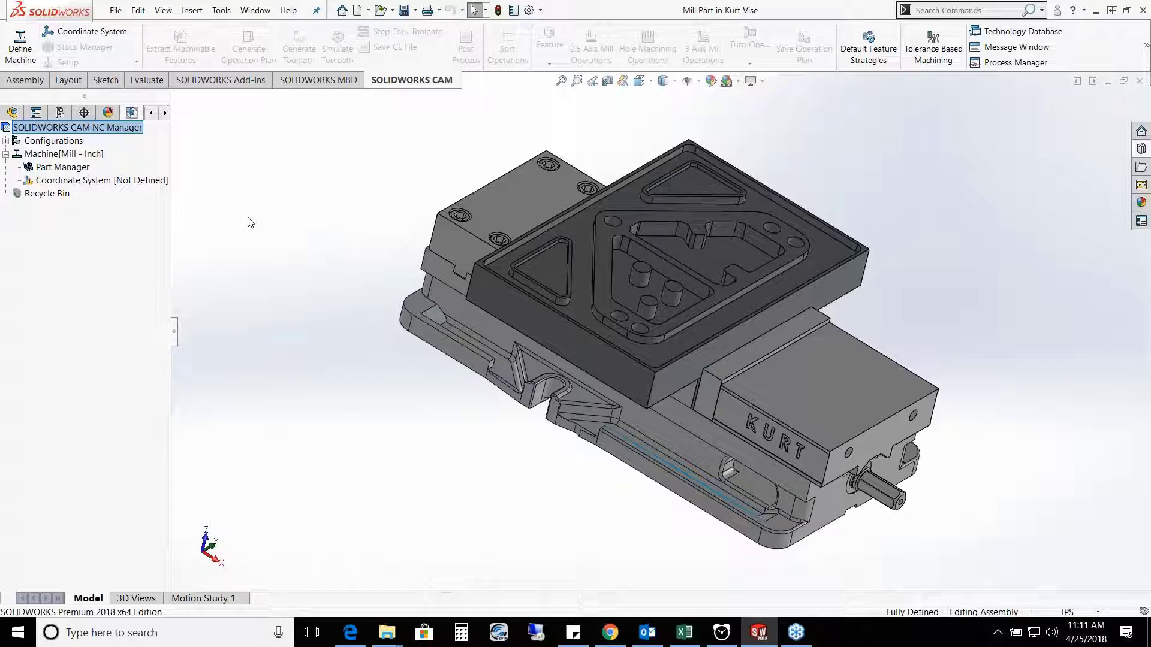
pyautogui.rightClick(64, 168)
pyautogui.click(108, 178)
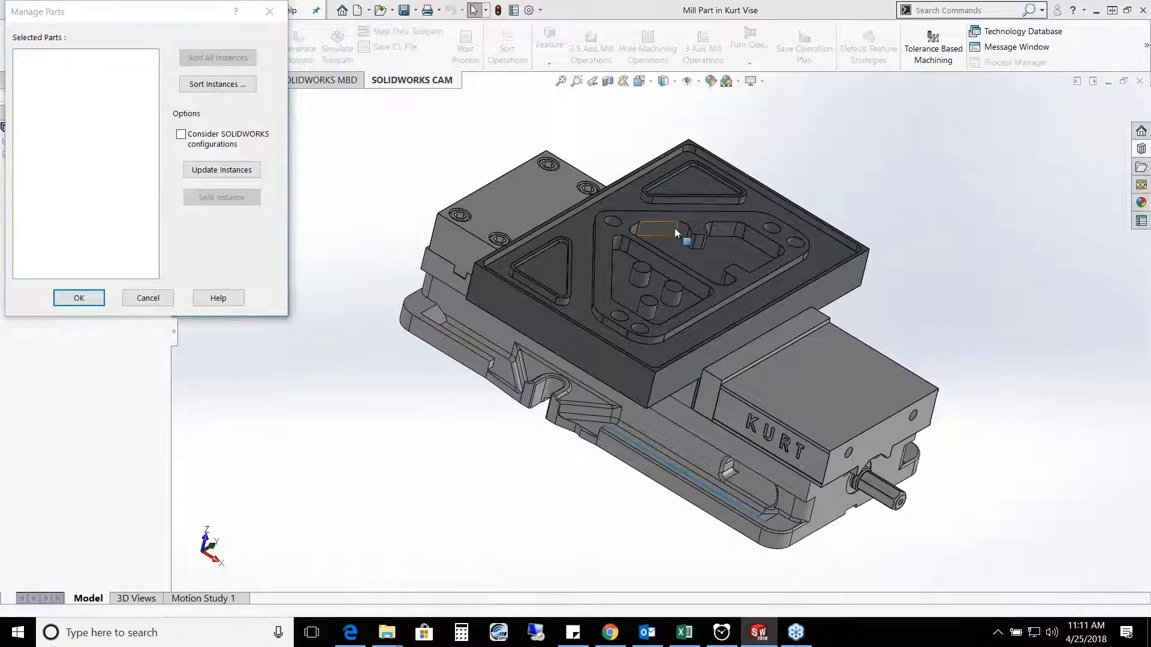
pyautogui.click(674, 228)
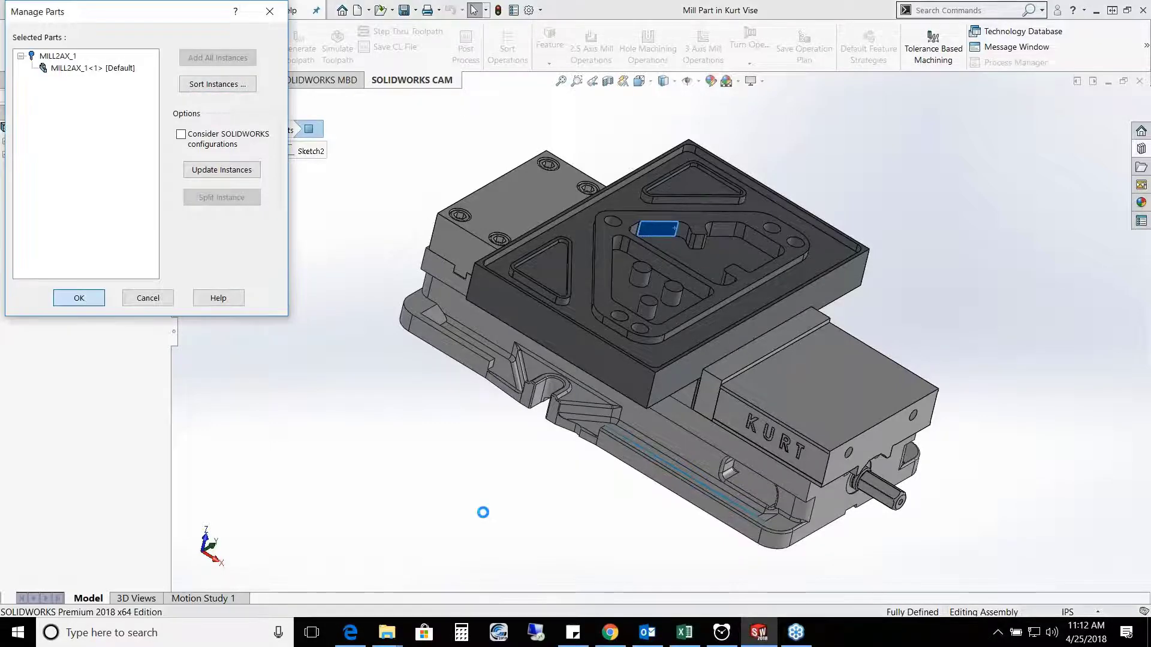
pyautogui.click(79, 298)
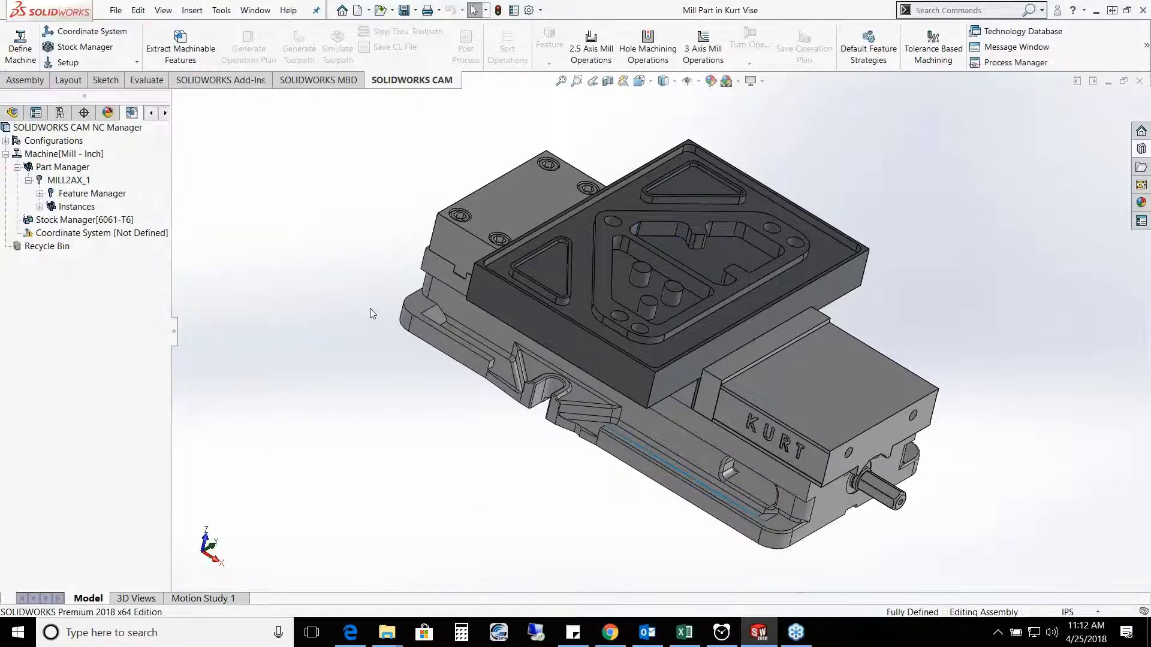
# Step: Define a user-defined fixture coordinate system with its origin on a top corner of the MILL2AX_1-1 part bounding box
pyautogui.rightClick(75, 233)
pyautogui.click(105, 243)
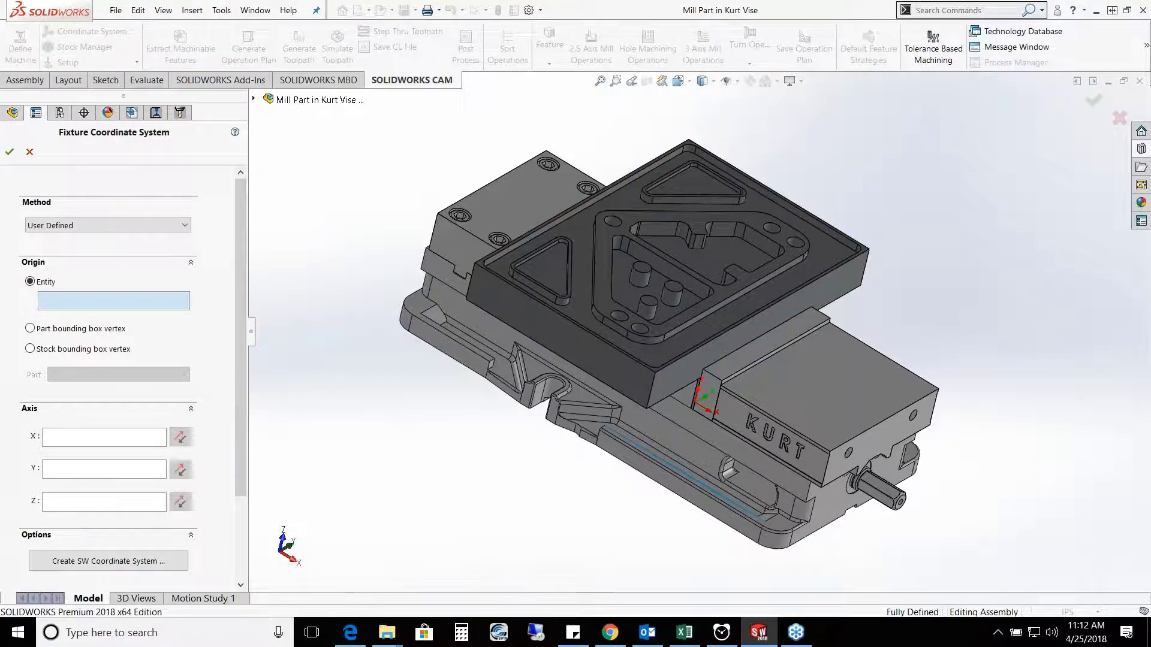
pyautogui.moveTo(803, 487)
pyautogui.mouseDown(button='middle')
pyautogui.moveTo(809, 390)
pyautogui.moveTo(817, 499)
pyautogui.moveTo(803, 496)
pyautogui.mouseUp(button='middle')
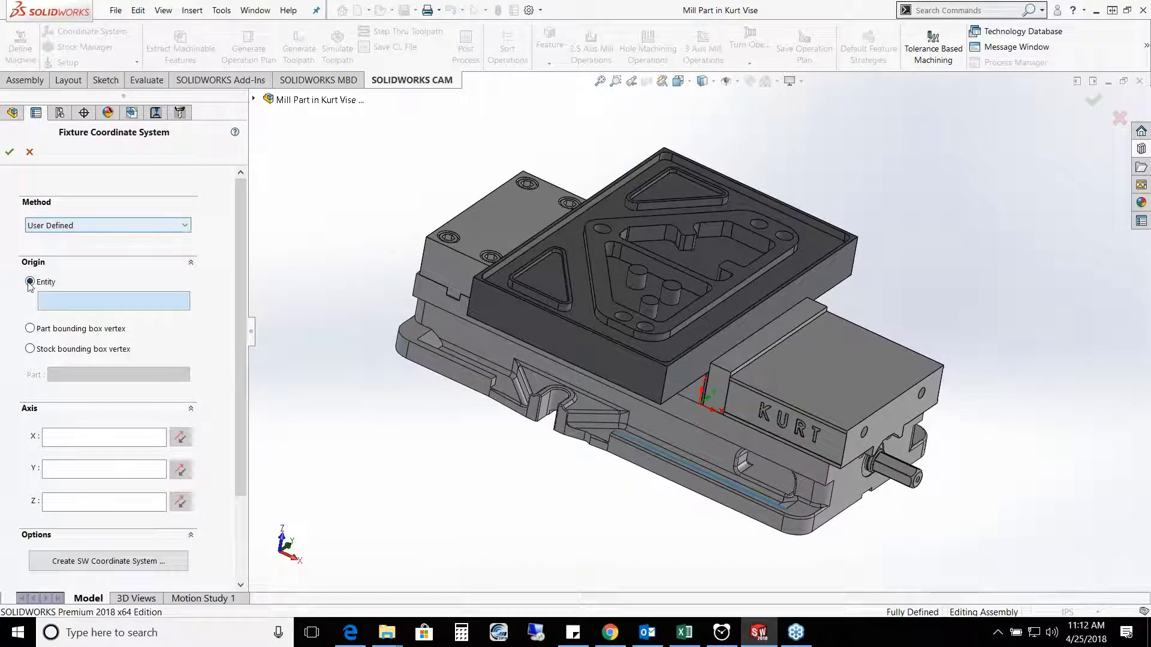
pyautogui.click(30, 329)
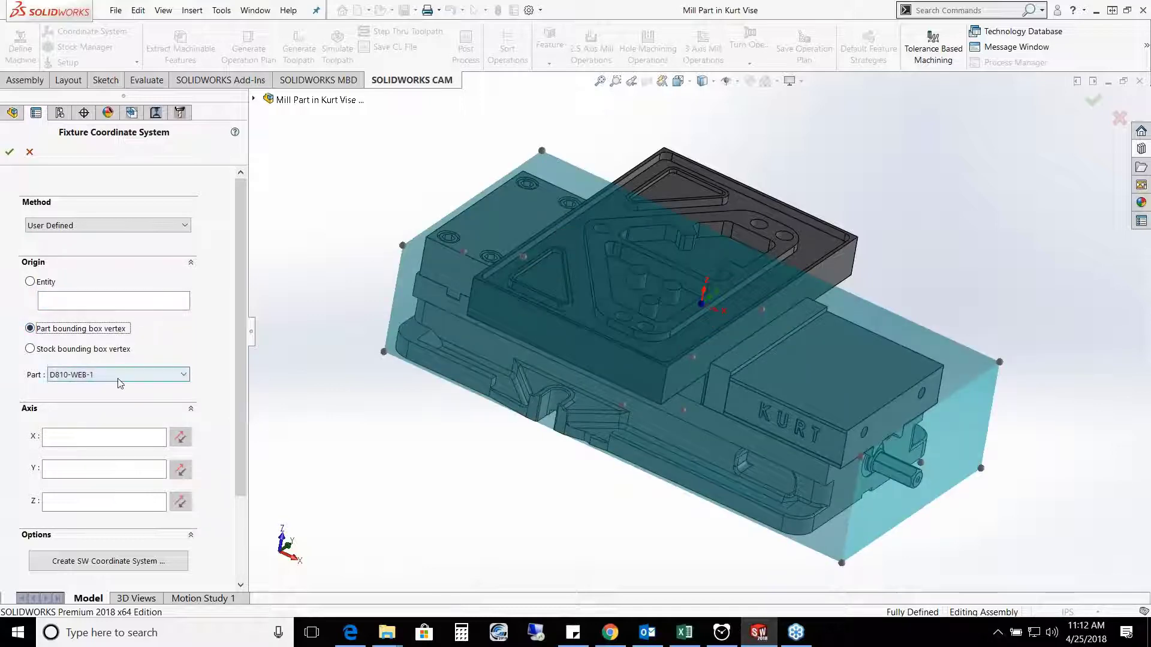
pyautogui.click(403, 246)
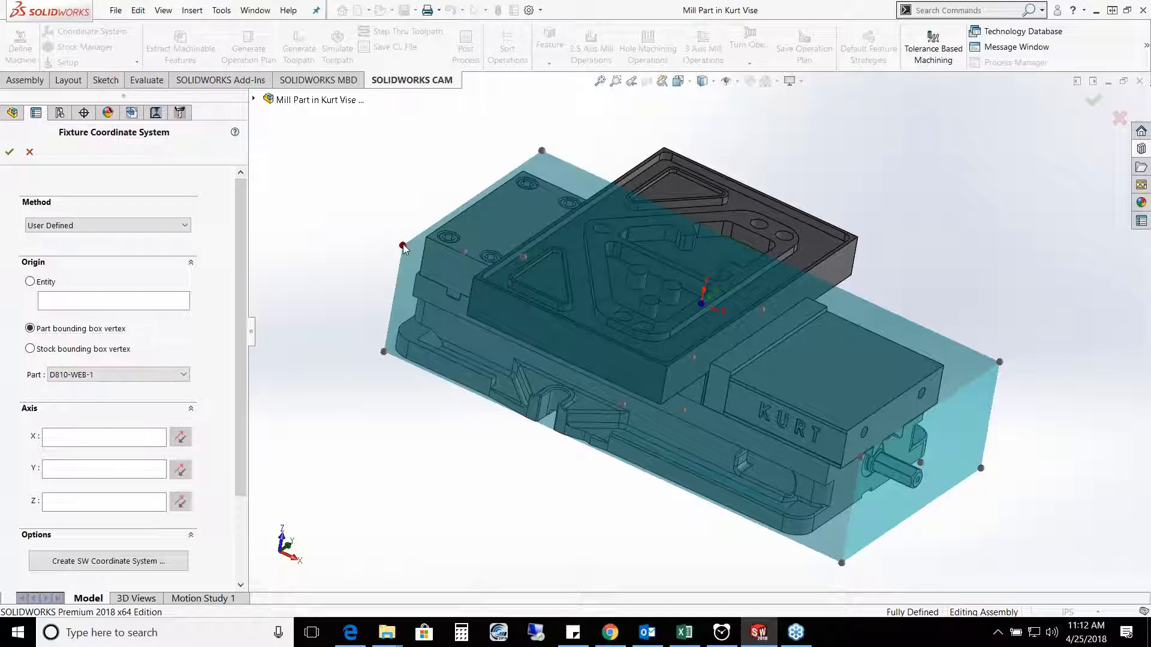
pyautogui.click(181, 376)
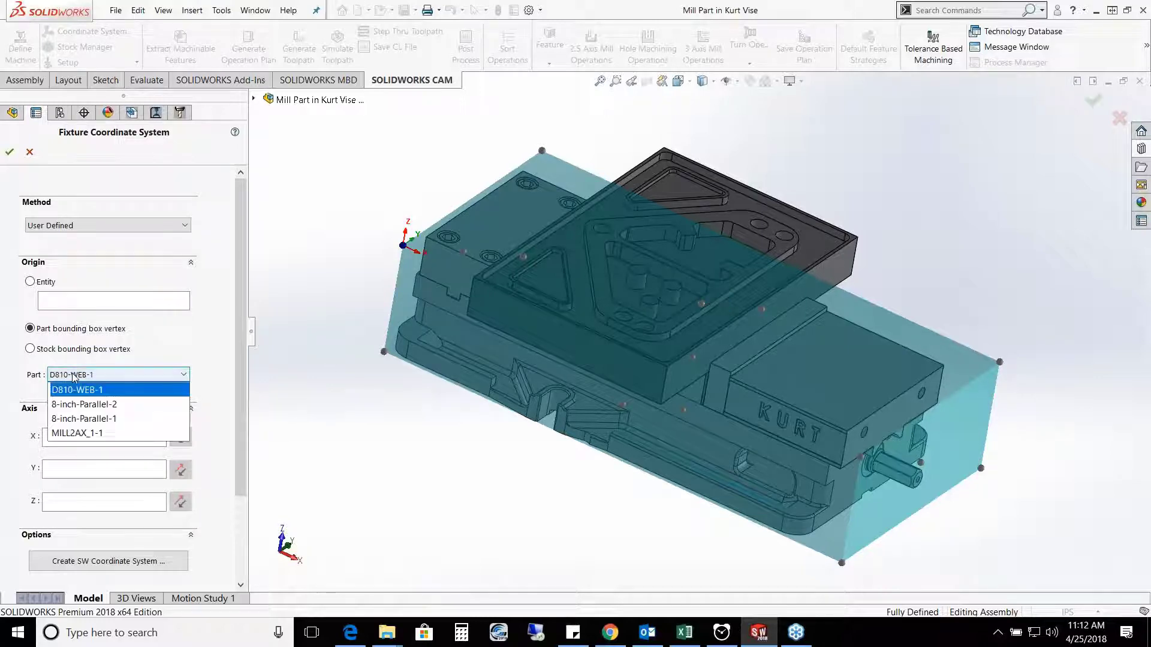
pyautogui.click(69, 433)
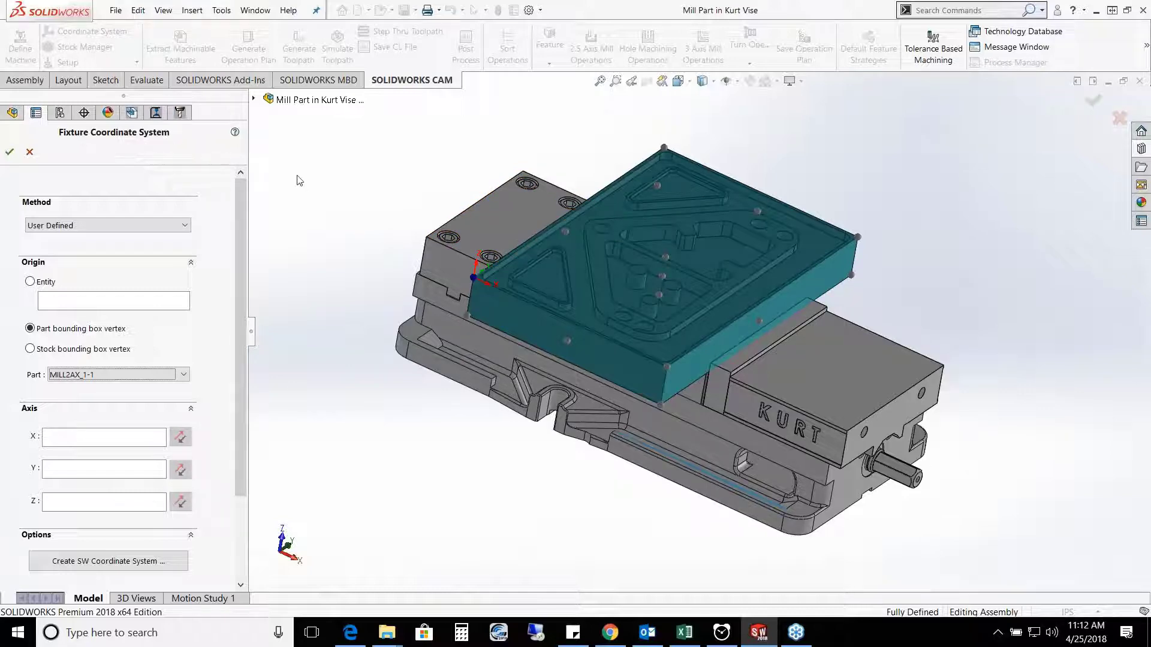
pyautogui.click(10, 152)
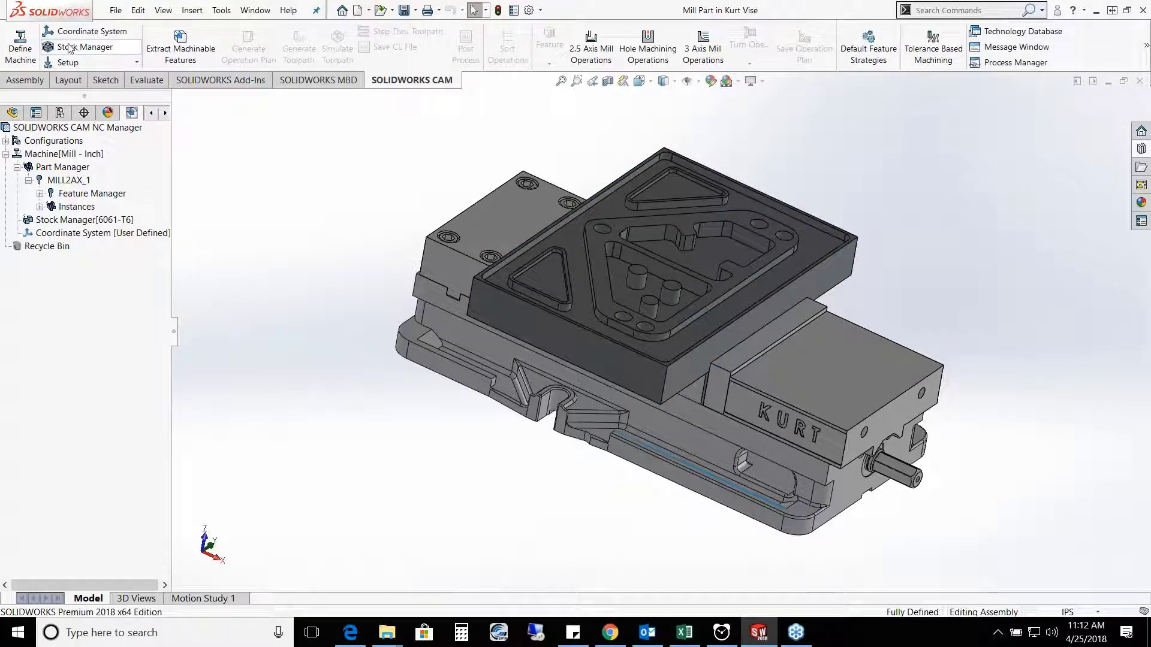
# Step: Extract the machinable features of the MILL2AX_1 plate and generate their operation plan and toolpaths
pyautogui.click(180, 43)
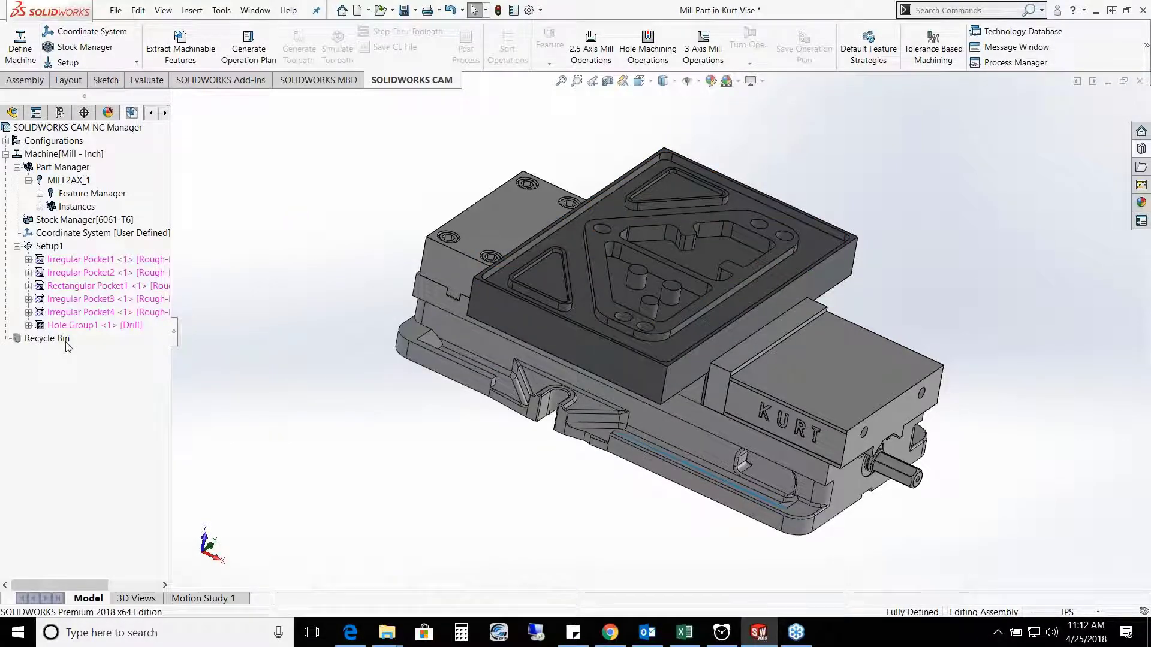
pyautogui.click(258, 55)
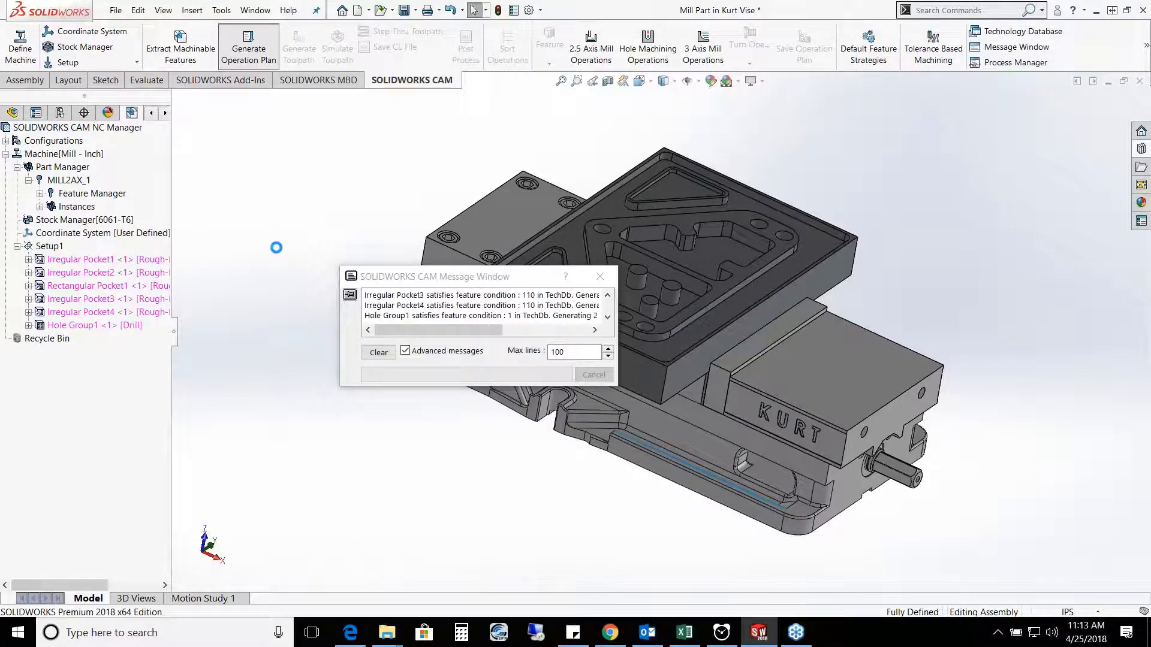
pyautogui.click(288, 49)
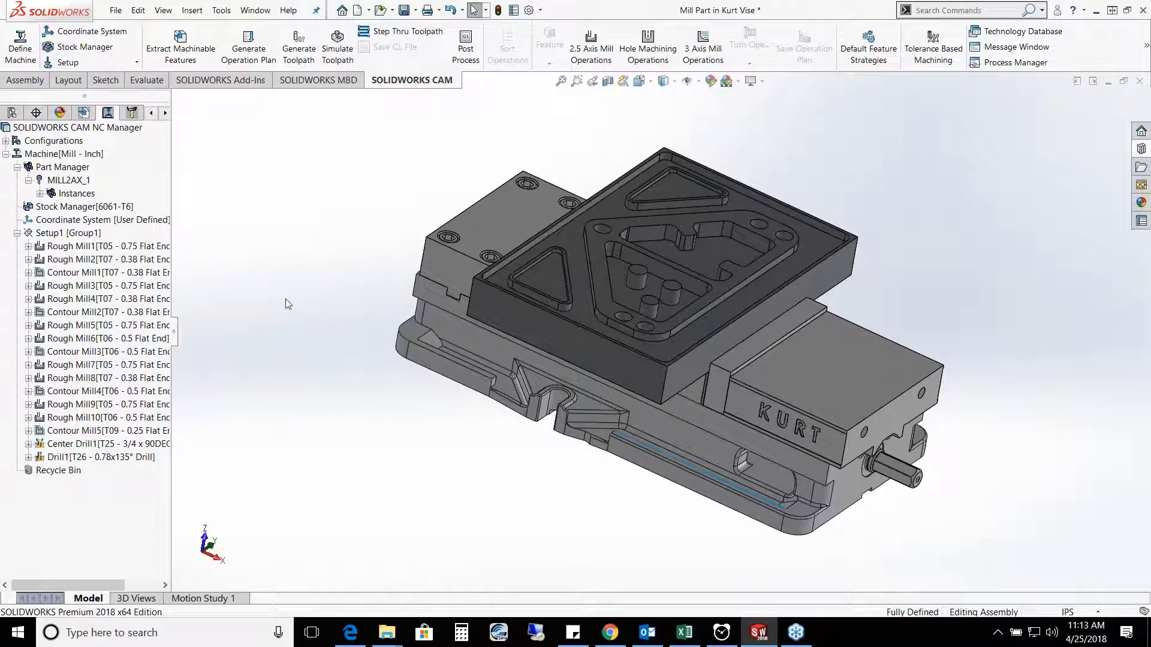
# Step: Bring up the toolpath simulation to check which components it displays around the stock, and close it
pyautogui.scroll(1, 285, 299)
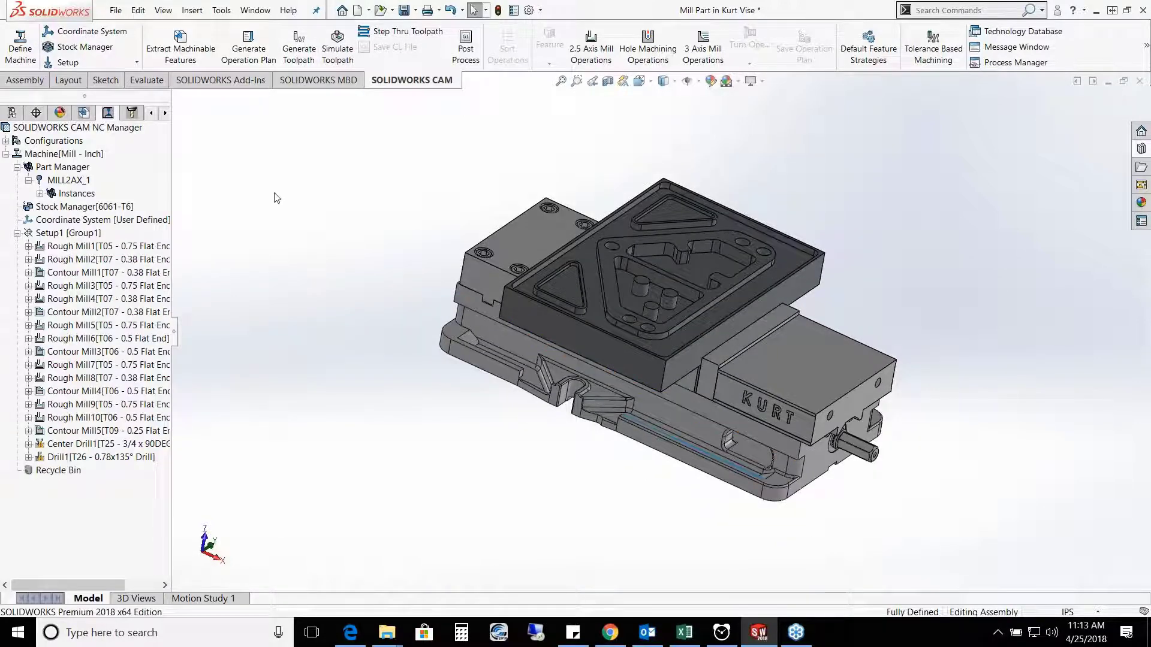
pyautogui.click(338, 48)
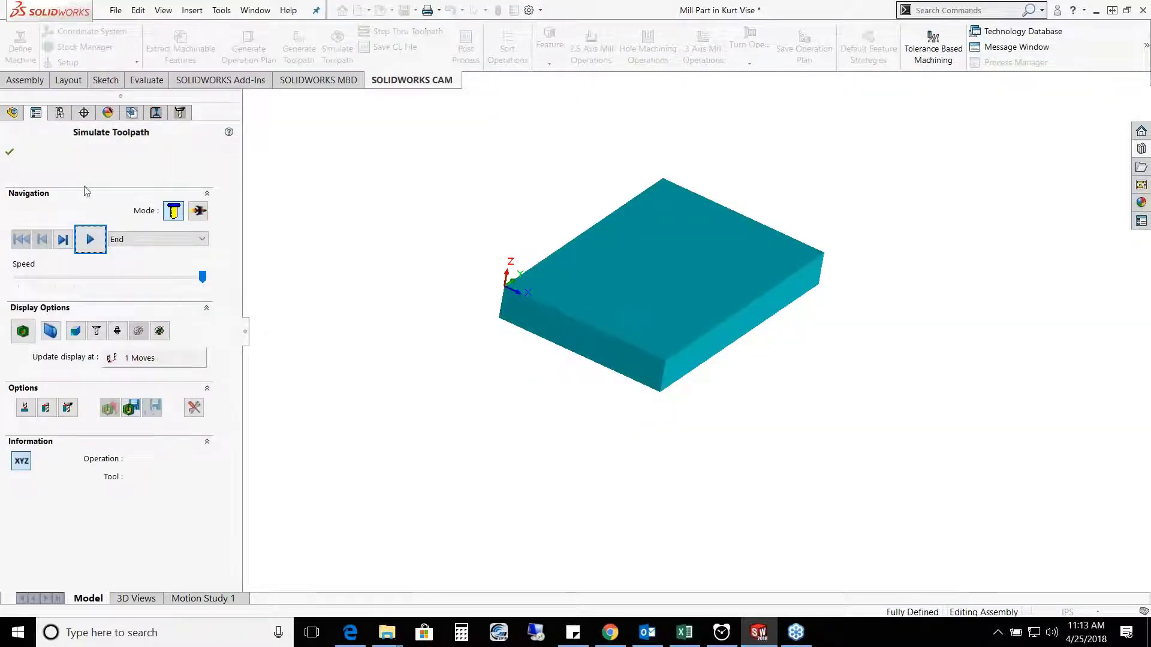
pyautogui.click(10, 151)
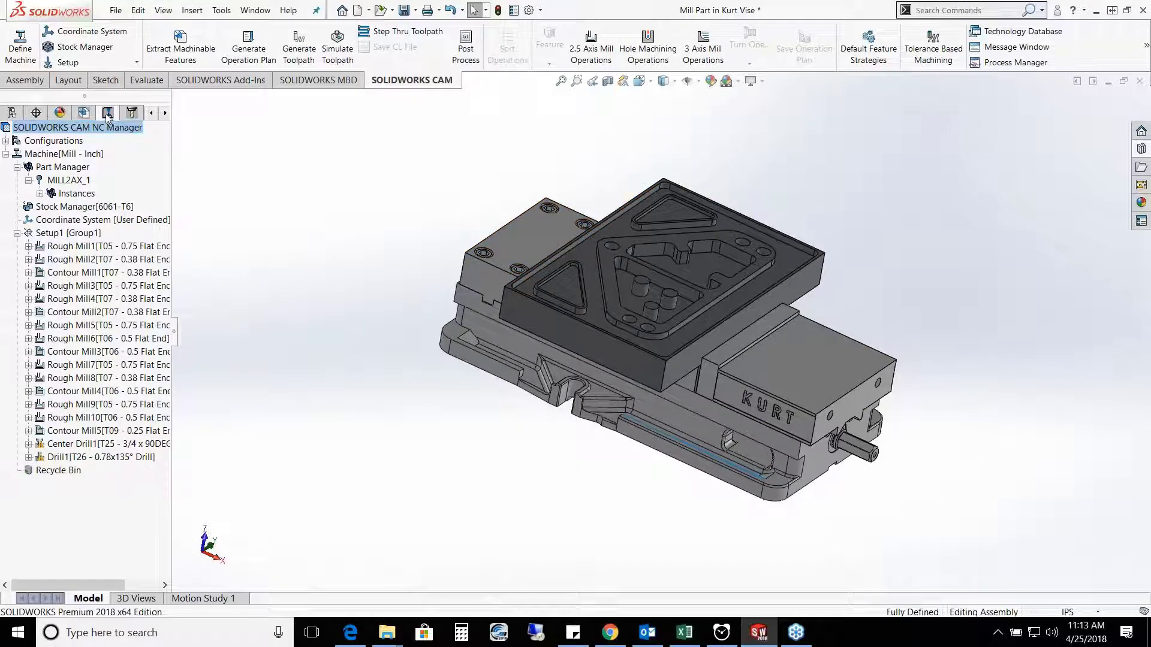
# Step: Add the D810-WEB vise to the fixtures of Setup1 in its setup parameters
pyautogui.rightClick(48, 233)
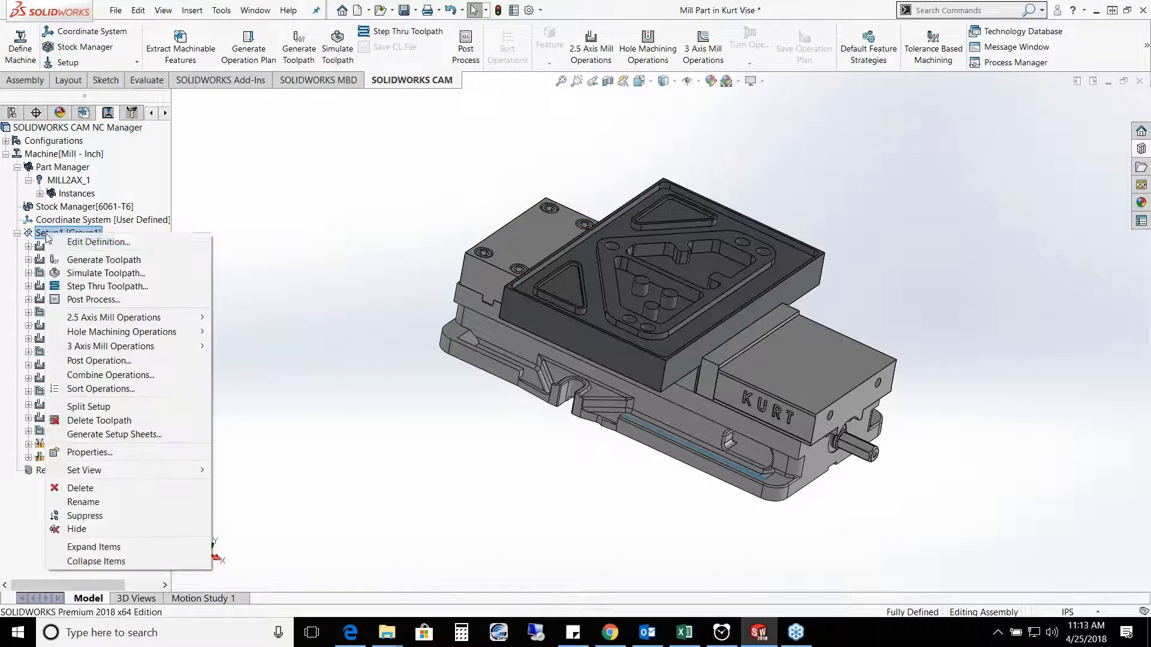
pyautogui.click(154, 247)
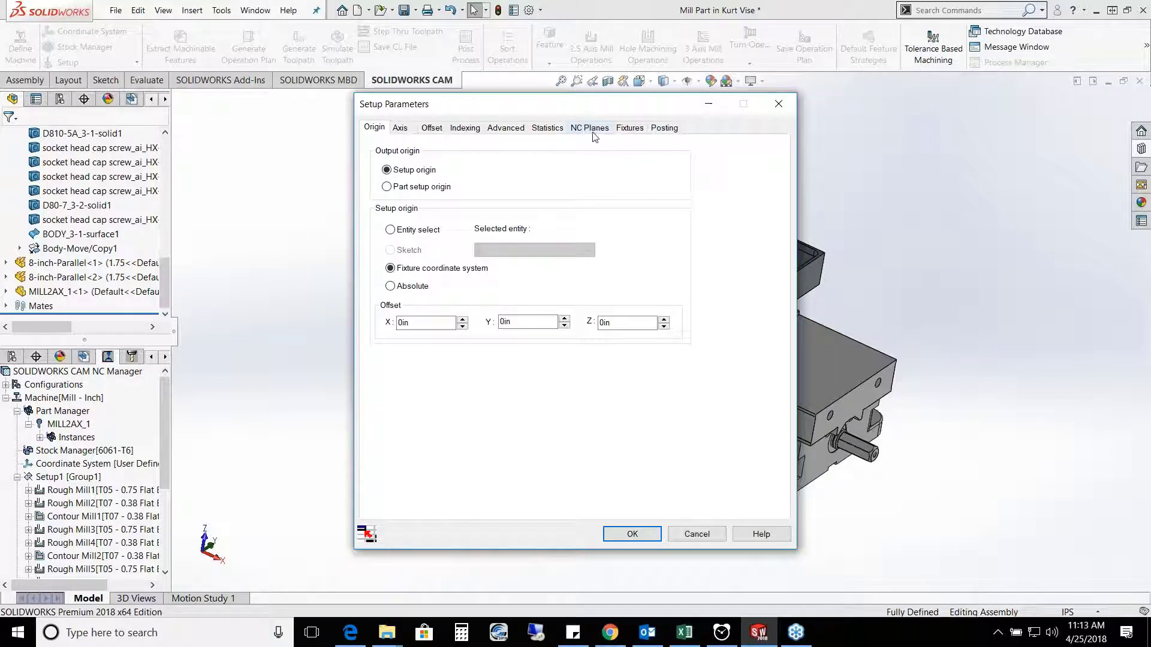
pyautogui.click(629, 129)
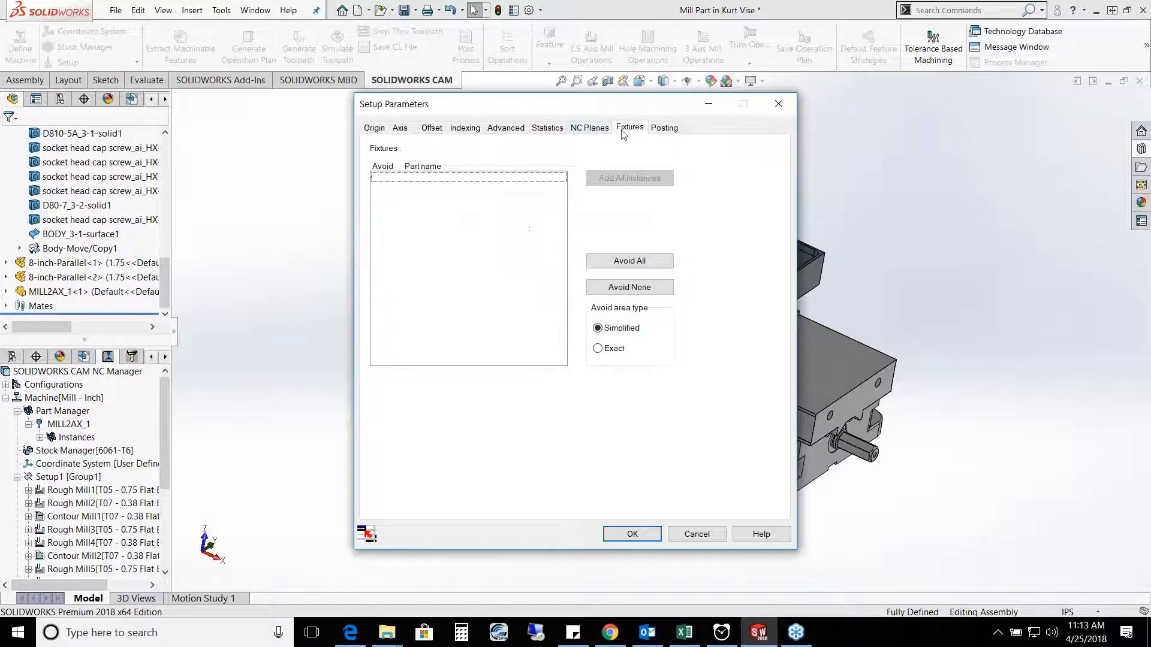
pyautogui.click(834, 364)
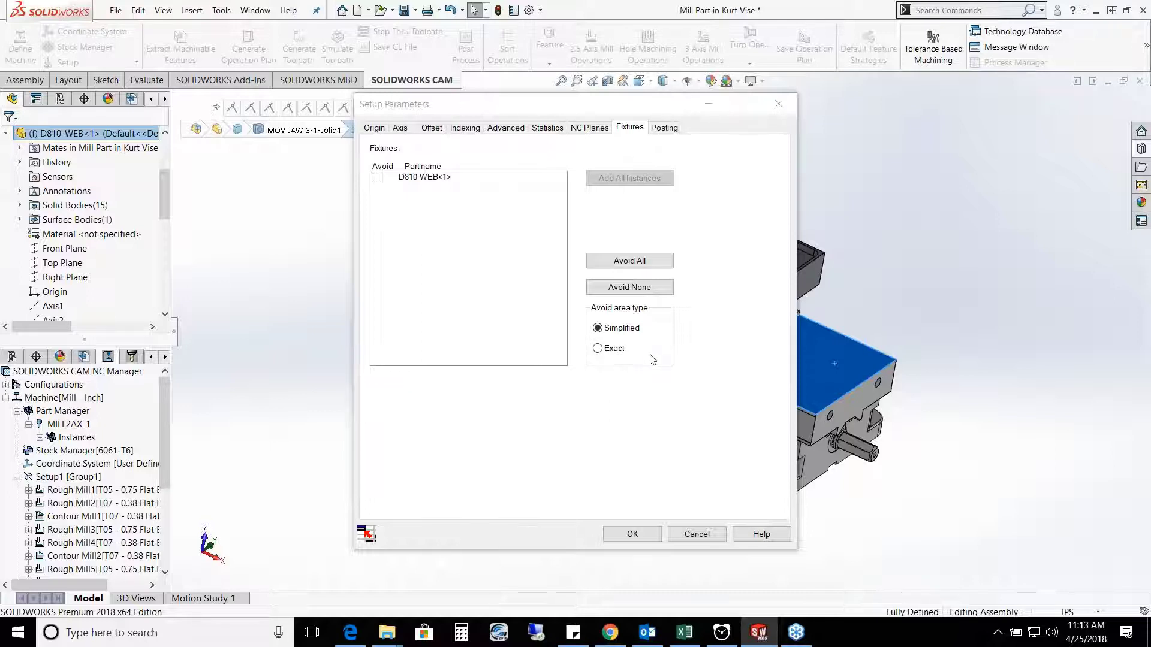
pyautogui.click(633, 534)
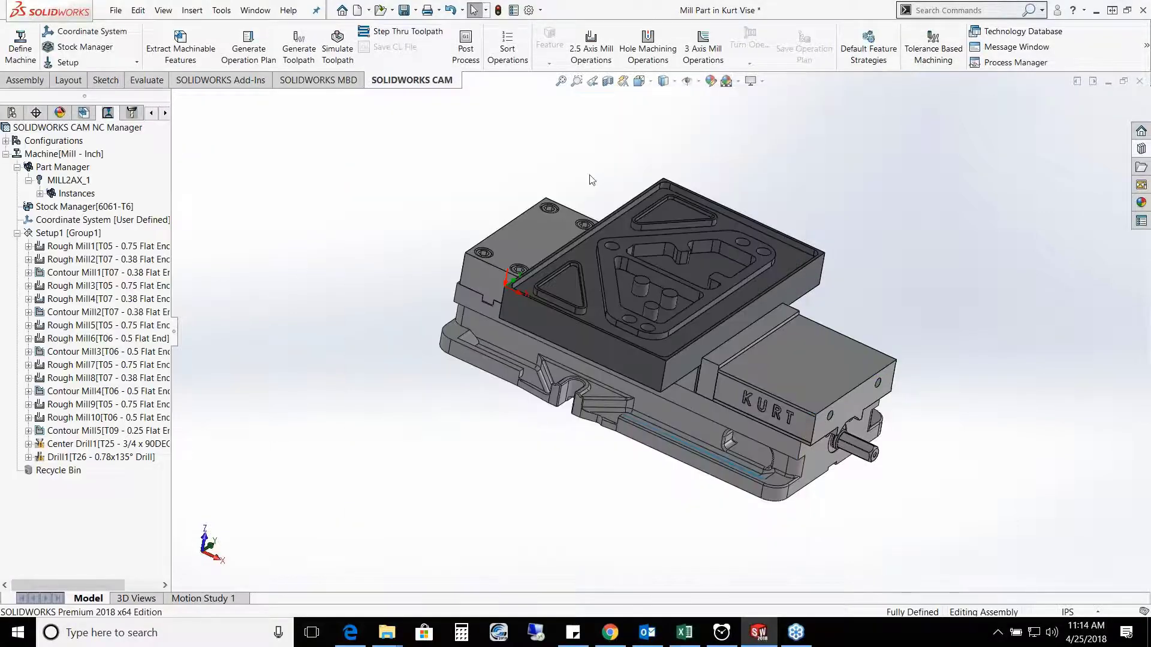
# Step: Simulate all milling toolpaths through to the final drilling operation with the vise displayed around the stock
pyautogui.moveTo(611, 158); pyautogui.dragTo(570, 197, button='right')
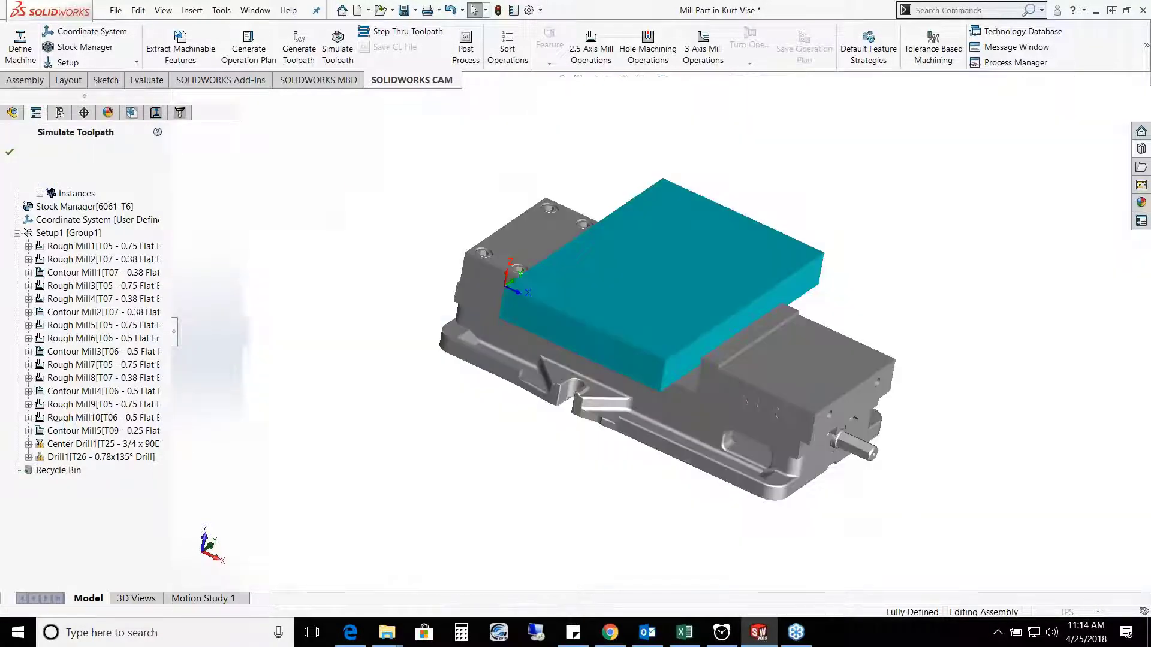
pyautogui.moveTo(671, 384); pyautogui.dragTo(640, 421, button='middle')
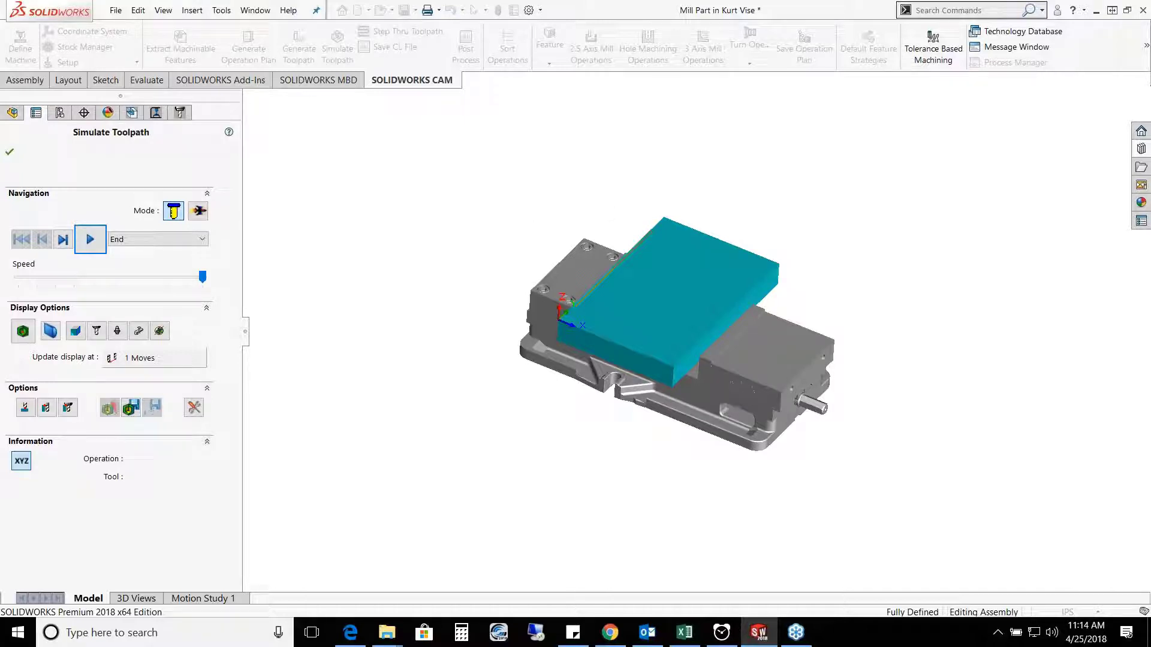
pyautogui.scroll(-3, 649, 301)
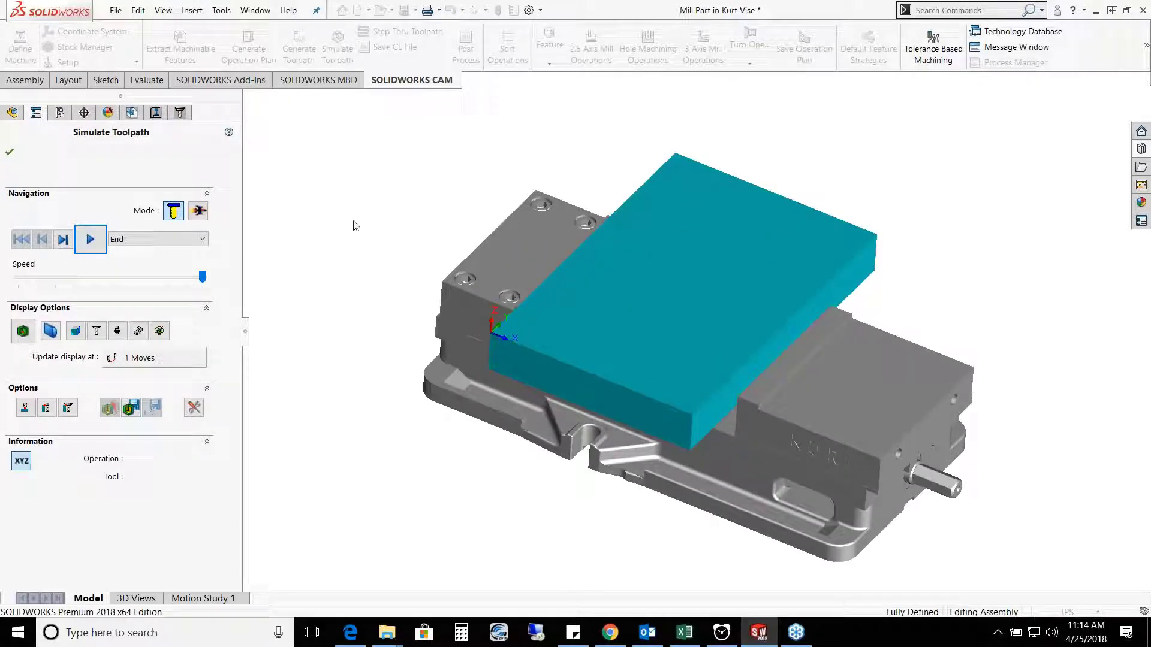
pyautogui.click(90, 240)
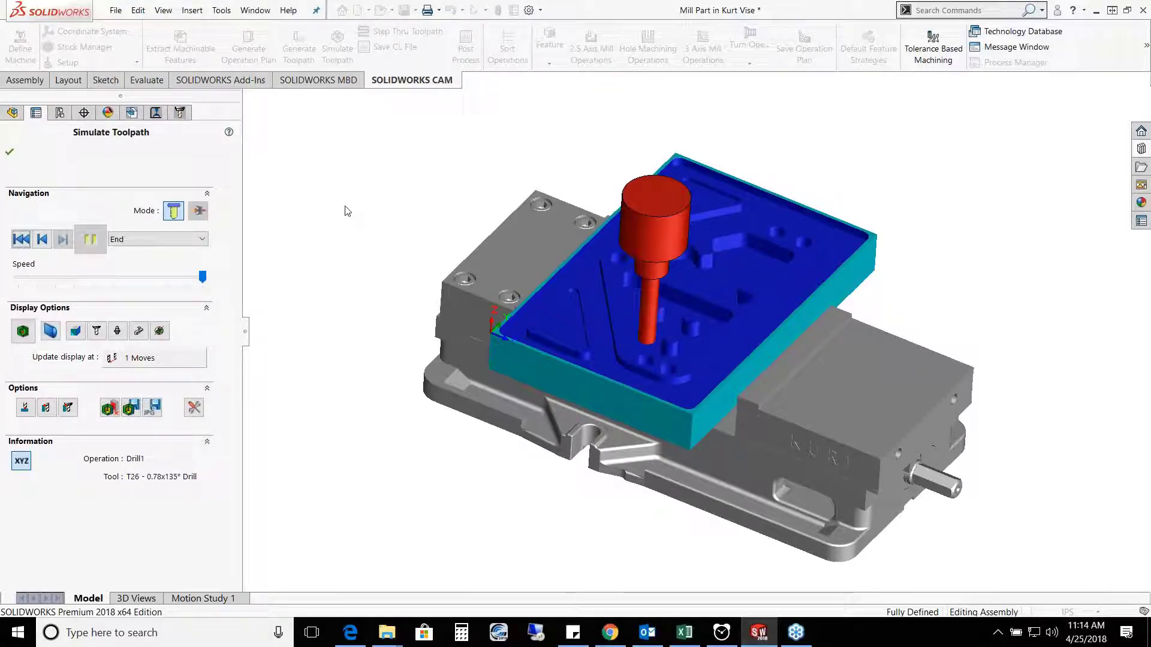
# Step: Review the simulation's tool and holder collision options, and close the simulation
pyautogui.click(25, 410)
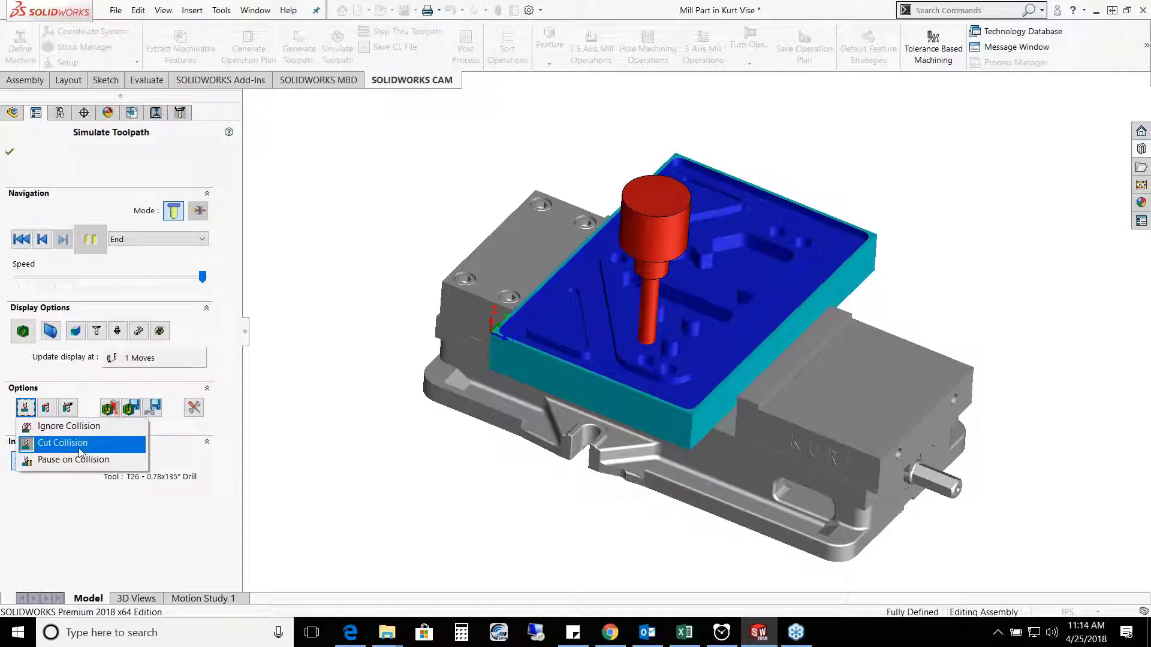
pyautogui.click(189, 322)
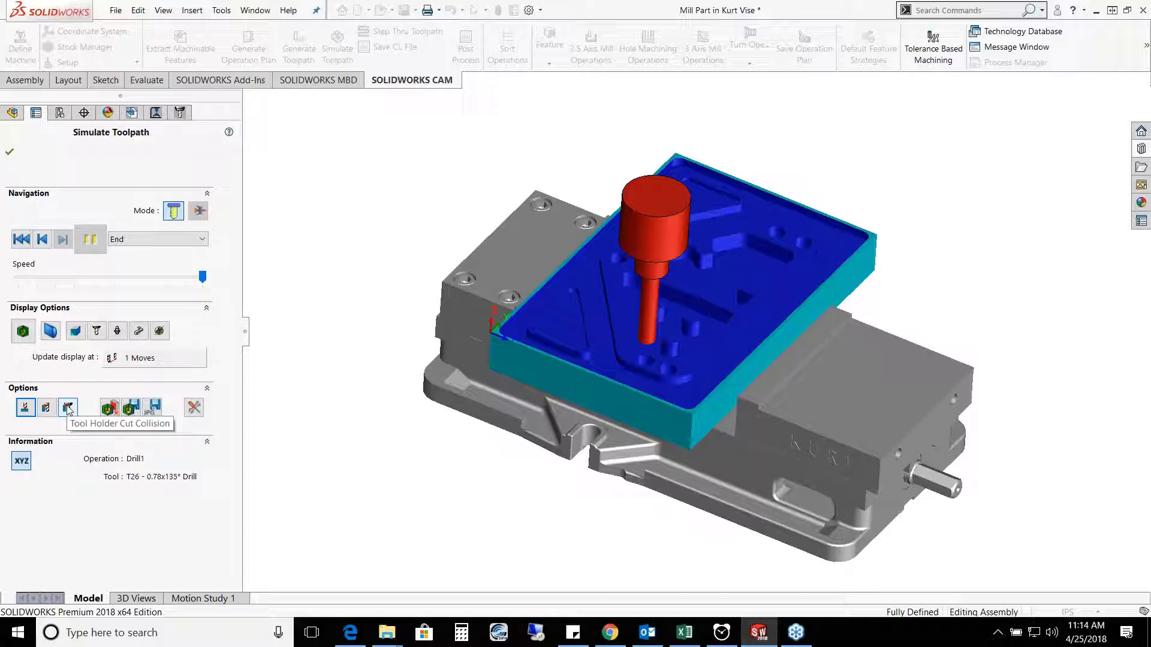
pyautogui.click(10, 152)
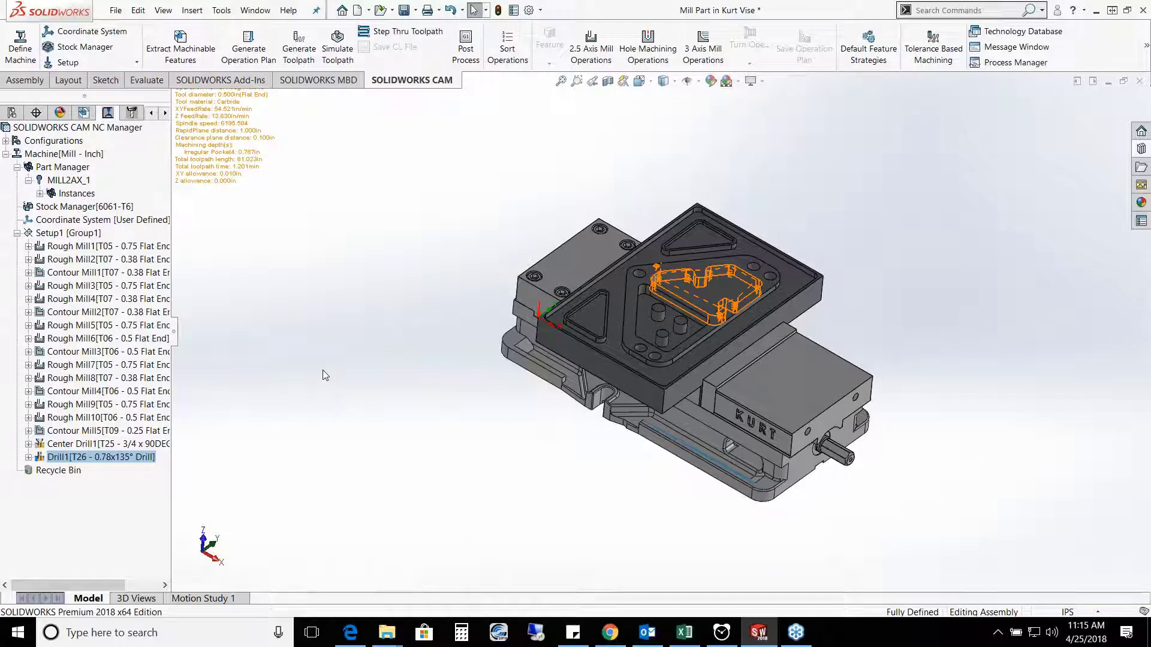
# Step: Show the assembly's component tree and expand its Mates to review how the plate is located in the vise
pyautogui.click(25, 83)
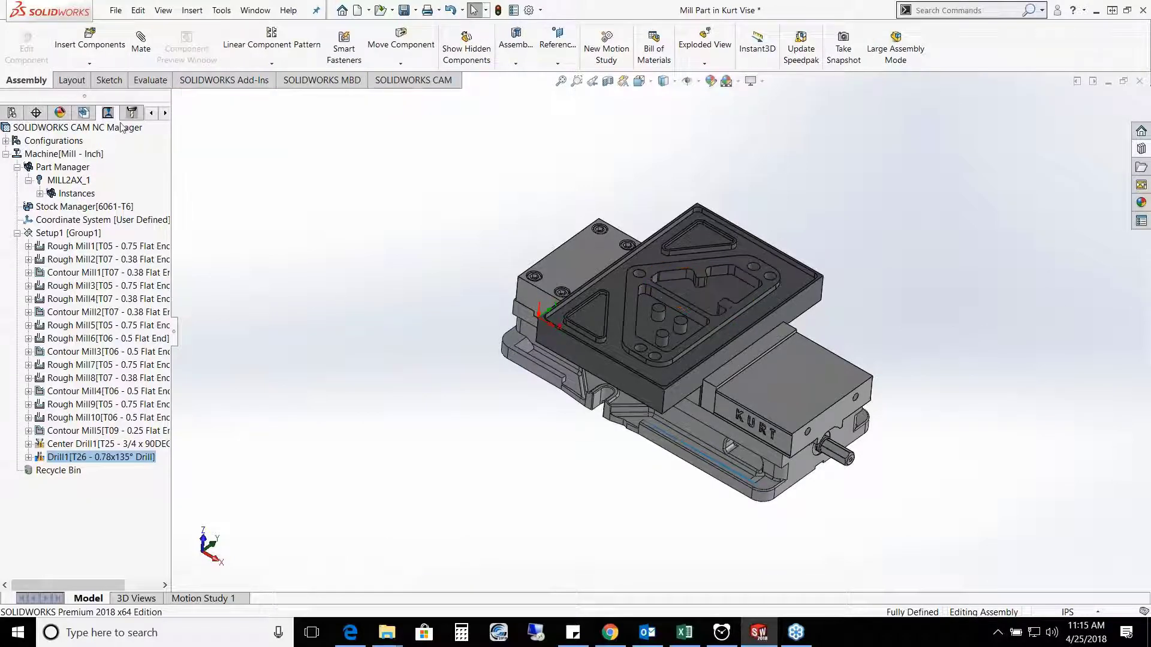
pyautogui.click(150, 113)
pyautogui.click(151, 113)
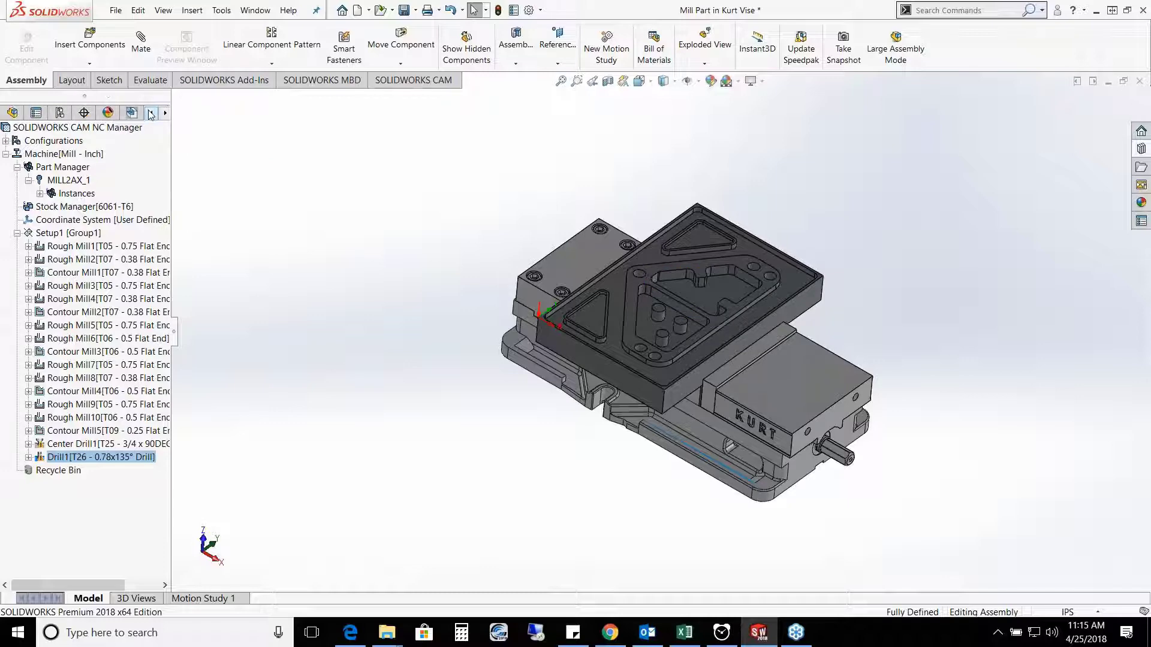
pyautogui.click(12, 113)
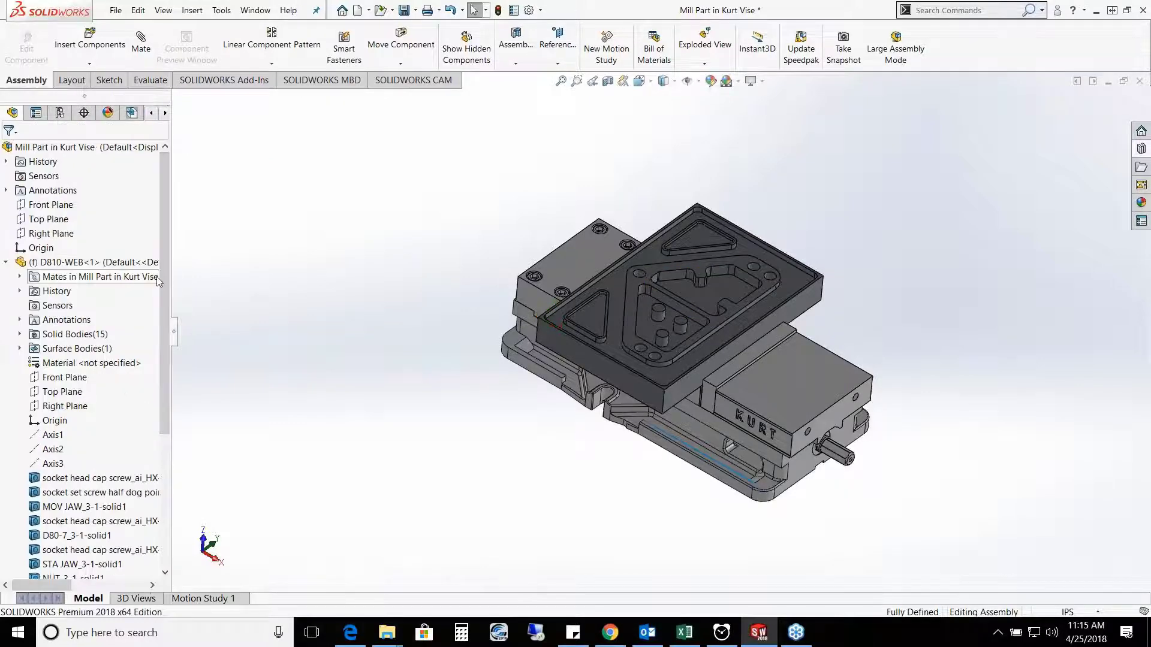
pyautogui.moveTo(166, 278); pyautogui.dragTo(166, 416)
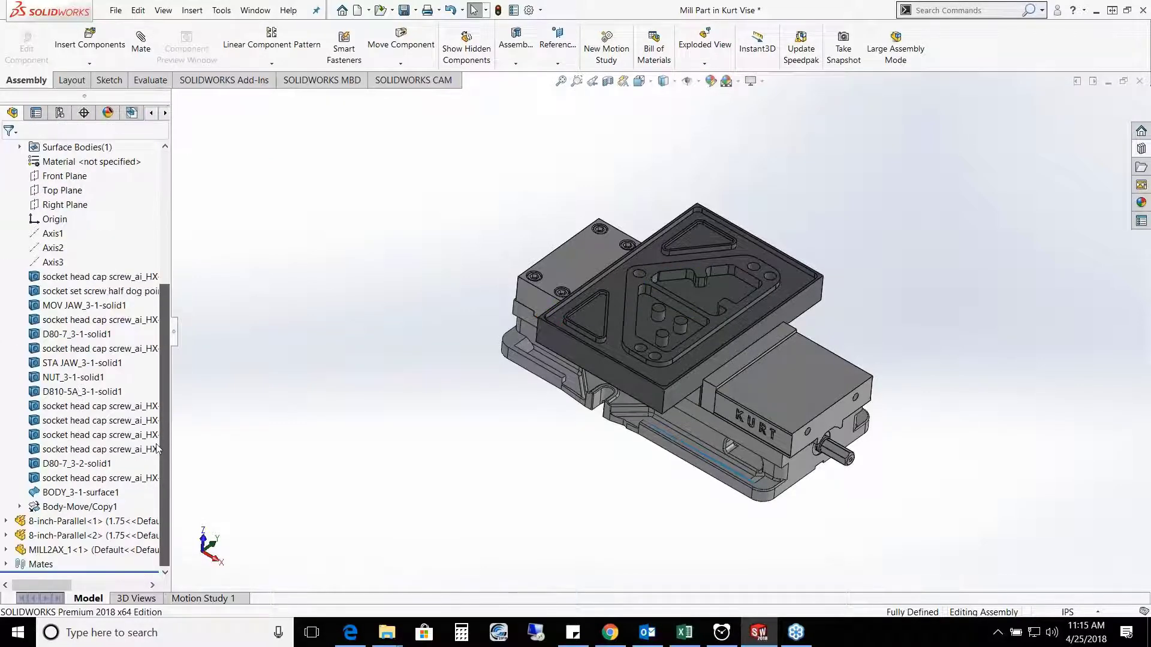
pyautogui.click(6, 564)
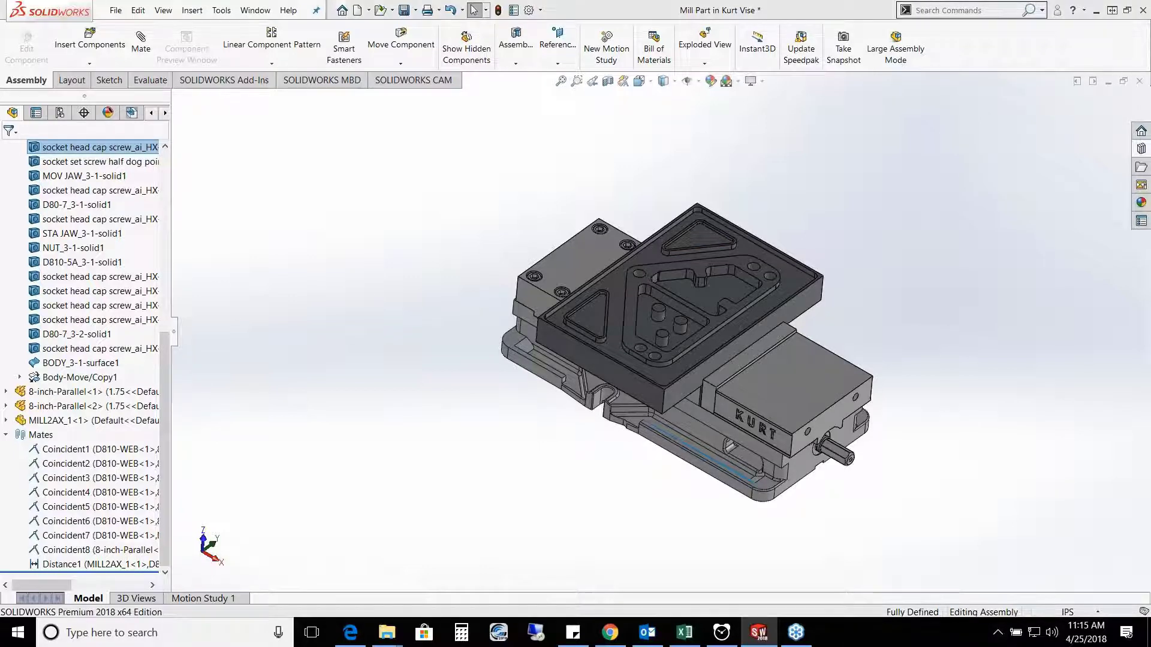
# Step: Close the Mill Part in Kurt Vise assembly without saving changes
pyautogui.click(1139, 81)
pyautogui.click(490, 339)
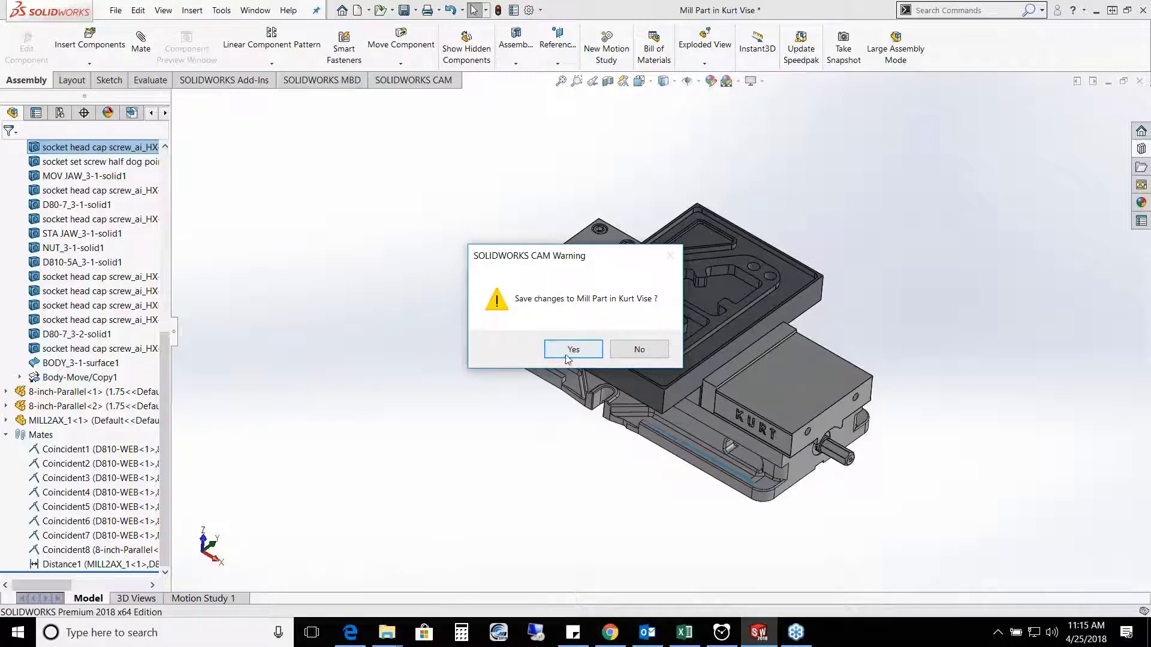
pyautogui.click(637, 350)
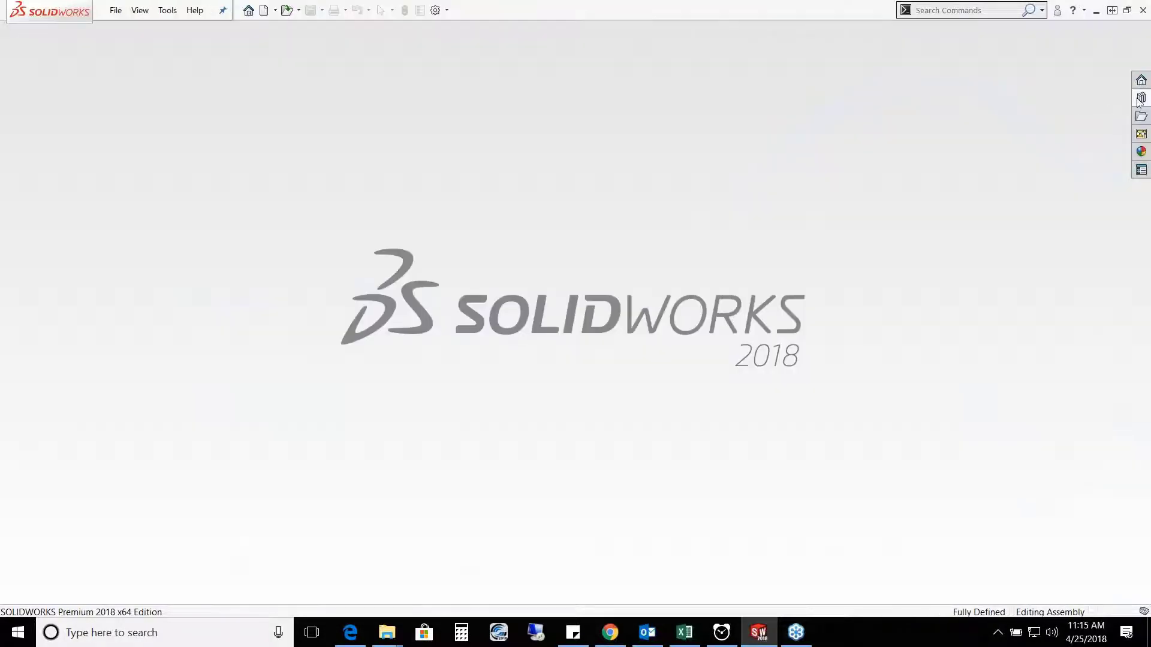
# Step: Open the MILLASM_2 Programmed assembly from the Assemblies folder of the design library's Examples
pyautogui.click(1141, 98)
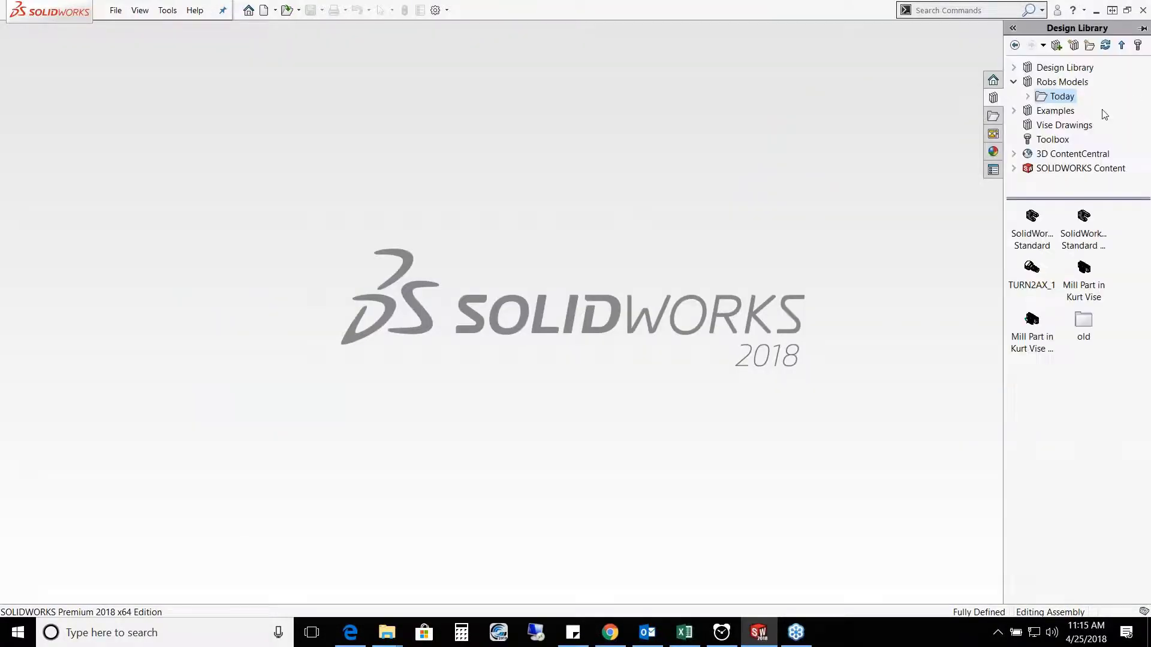
pyautogui.click(1052, 112)
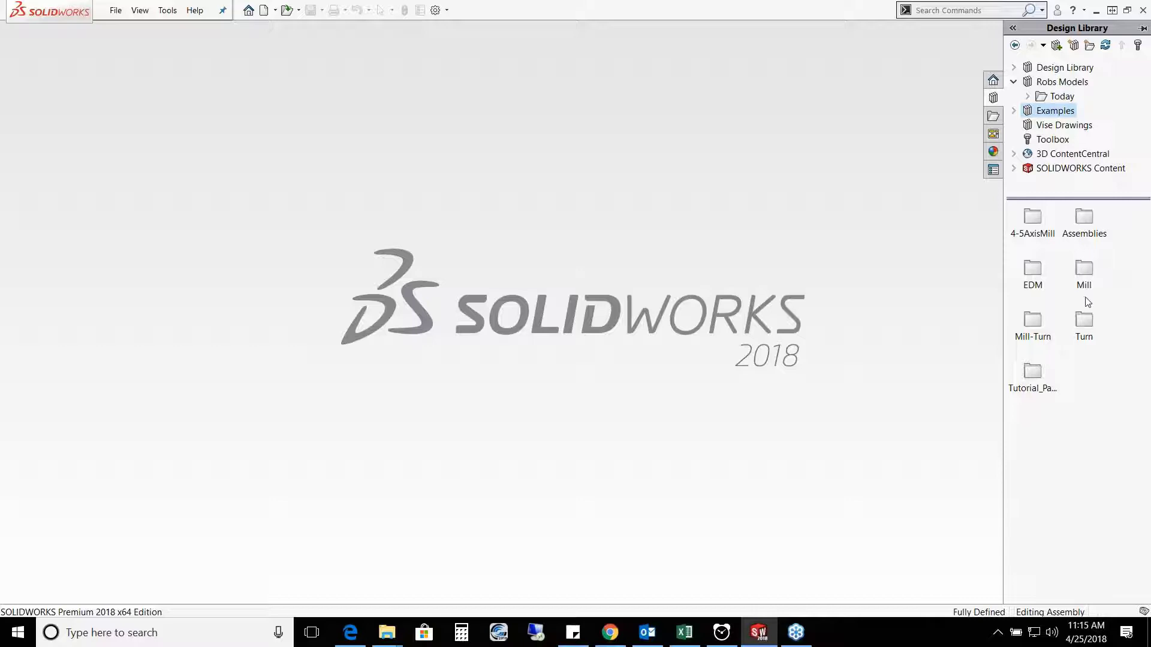
pyautogui.click(1085, 225)
pyautogui.doubleClick(1085, 222)
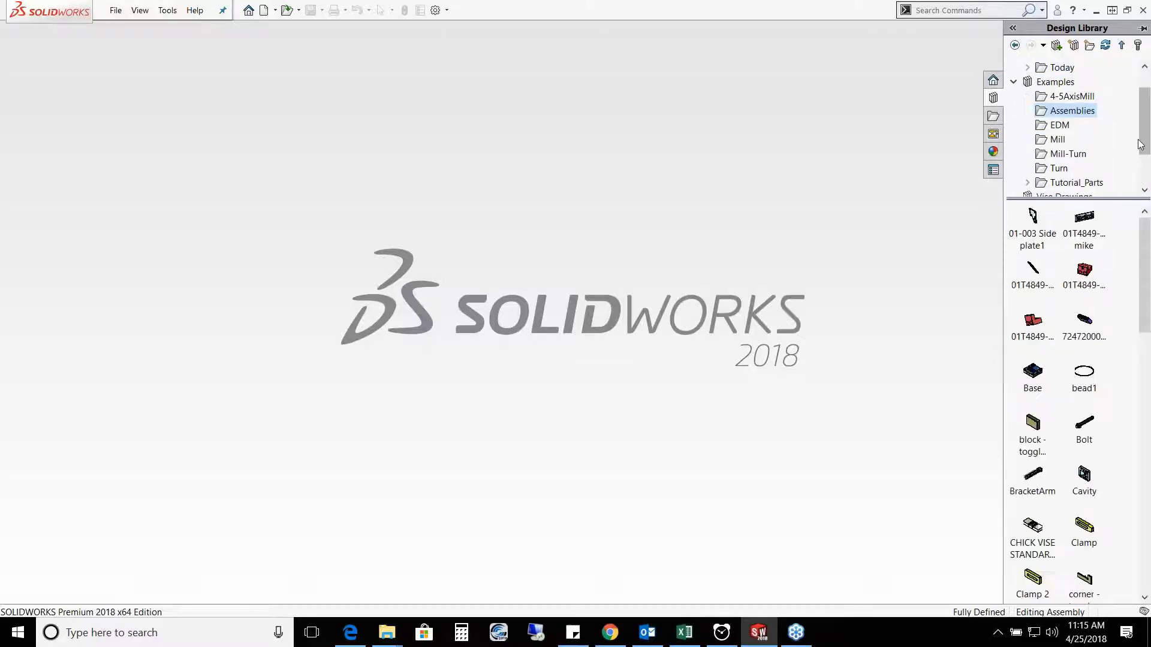
pyautogui.moveTo(1145, 272); pyautogui.dragTo(1143, 531)
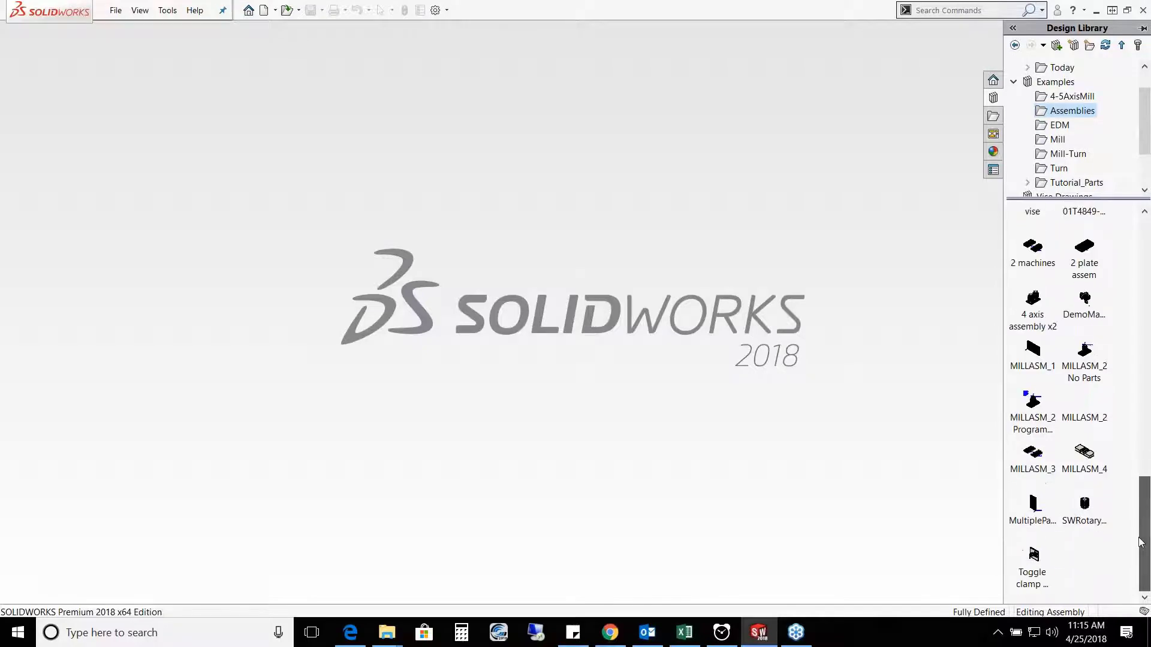
pyautogui.click(1032, 413)
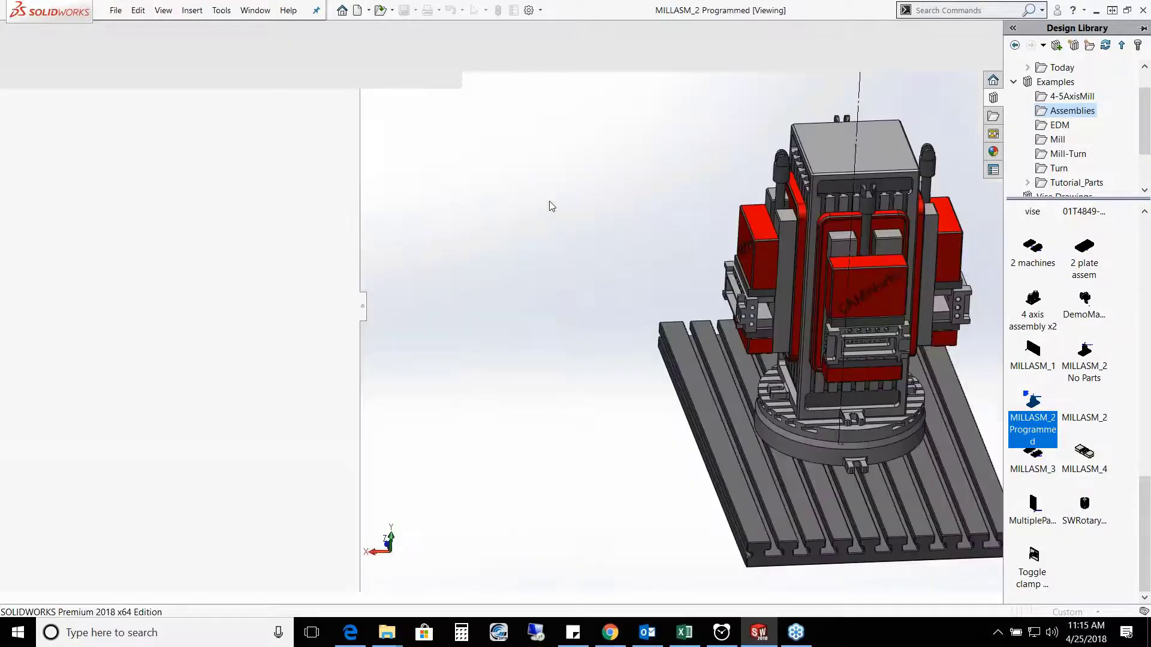
# Step: Examine the tombstone on its rotary table, with the vises and parts mounted on each side, from several angles
pyautogui.scroll(3, 657, 362)
pyautogui.scroll(-5, 820, 352)
pyautogui.scroll(-2, 807, 334)
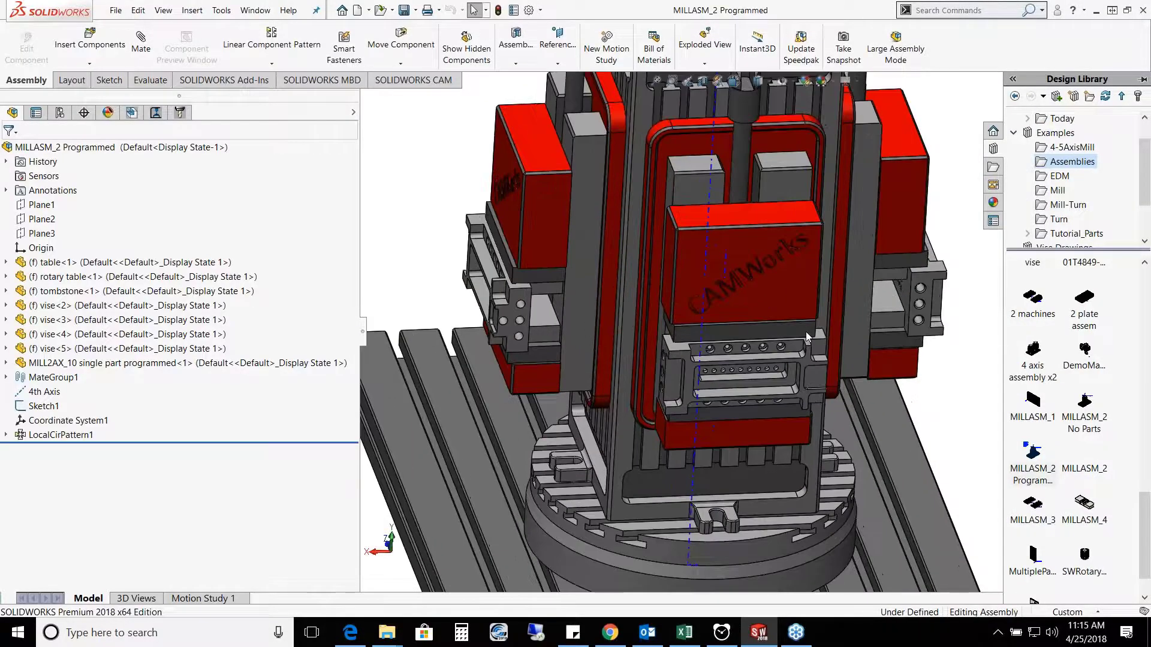
pyautogui.scroll(5, 805, 332)
pyautogui.moveTo(806, 332); pyautogui.dragTo(794, 281, button='middle')
pyautogui.scroll(-2, 822, 243)
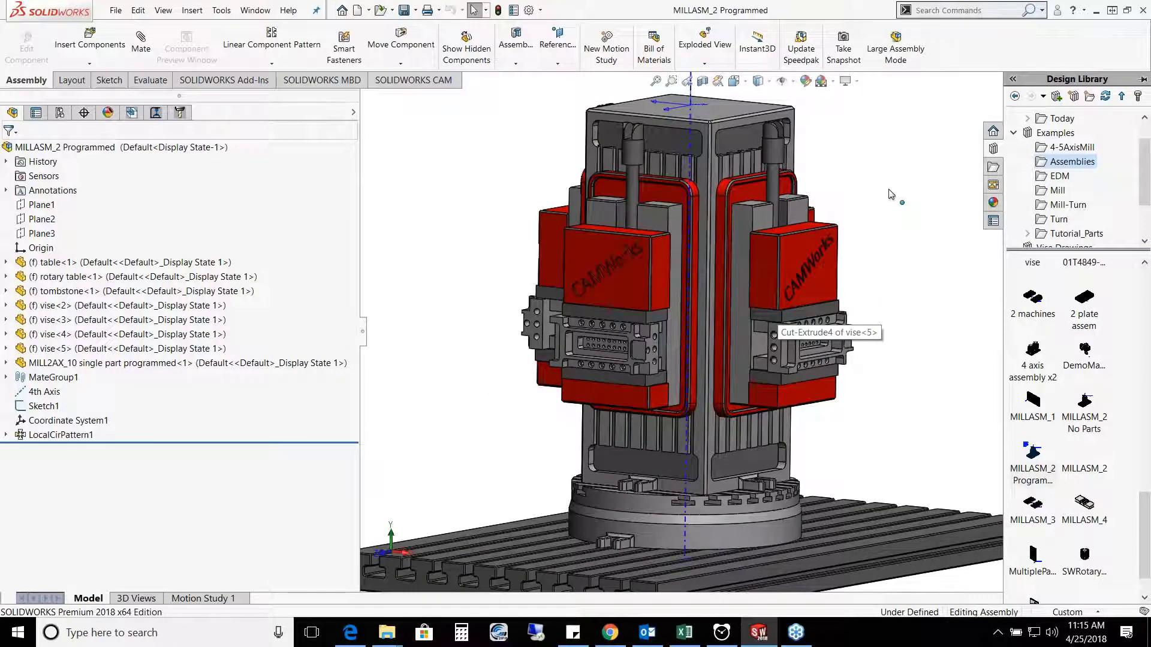
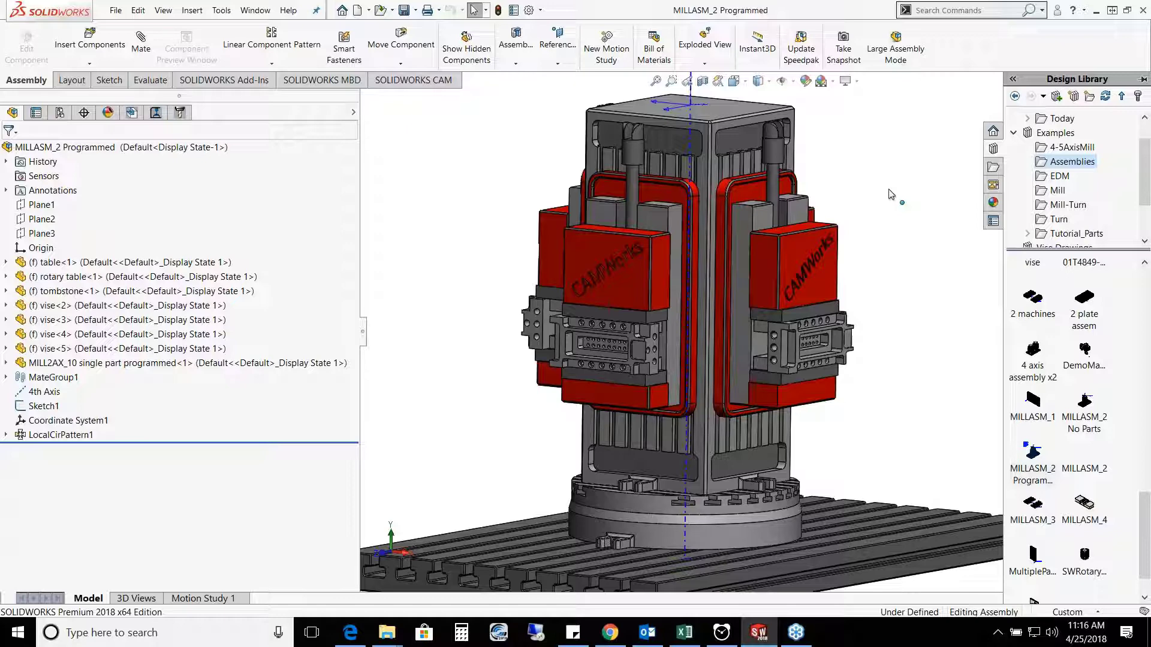
pyautogui.scroll(2, 847, 301)
pyautogui.moveTo(883, 292); pyautogui.dragTo(905, 313, button='middle')
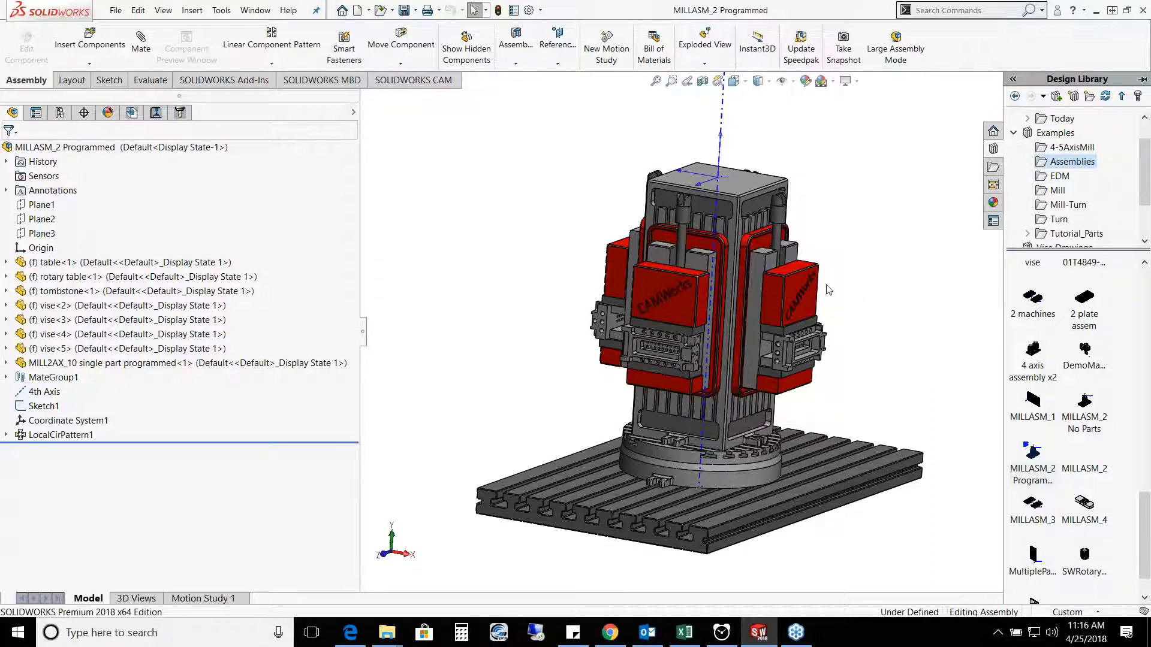
pyautogui.scroll(-2, 889, 302)
pyautogui.scroll(2, 889, 302)
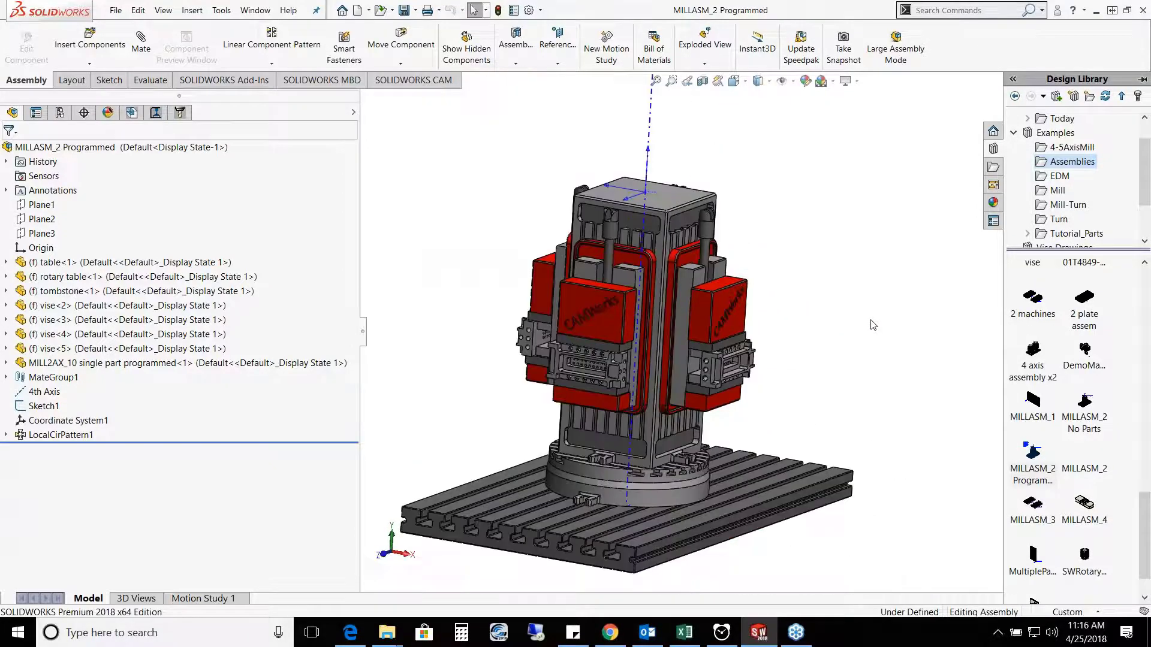
# Step: Show the CAM operation tree of the tombstone assembly and collapse the operation lists under its setups
pyautogui.moveTo(871, 319); pyautogui.dragTo(836, 344, button='middle')
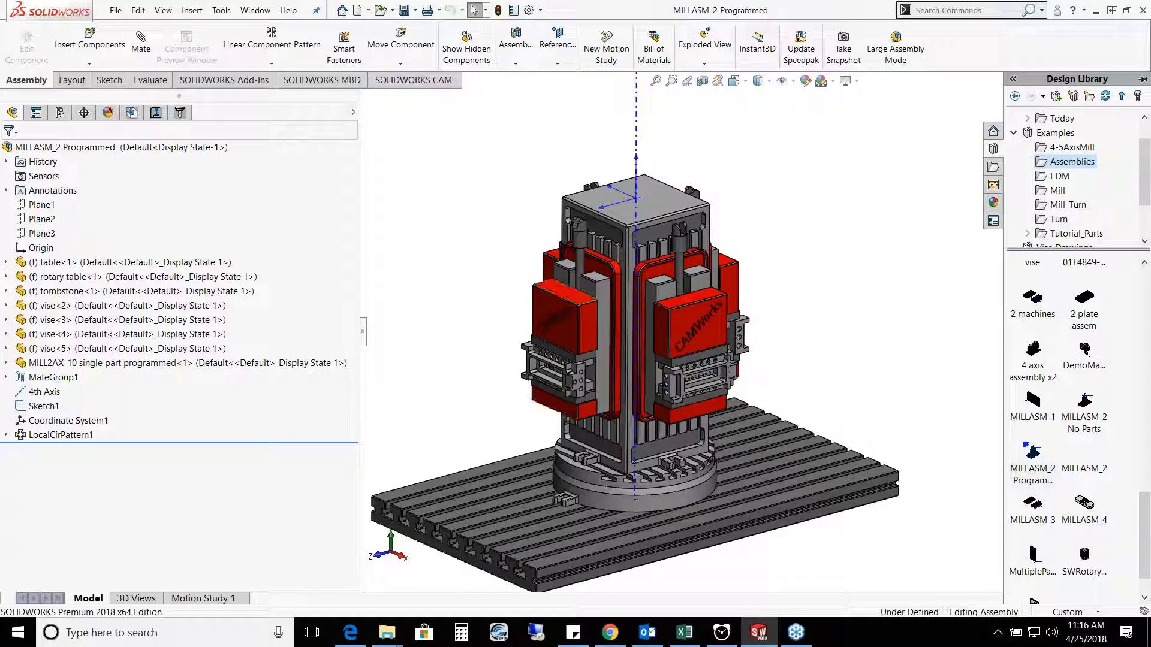
pyautogui.scroll(-5, 573, 389)
pyautogui.press('f')
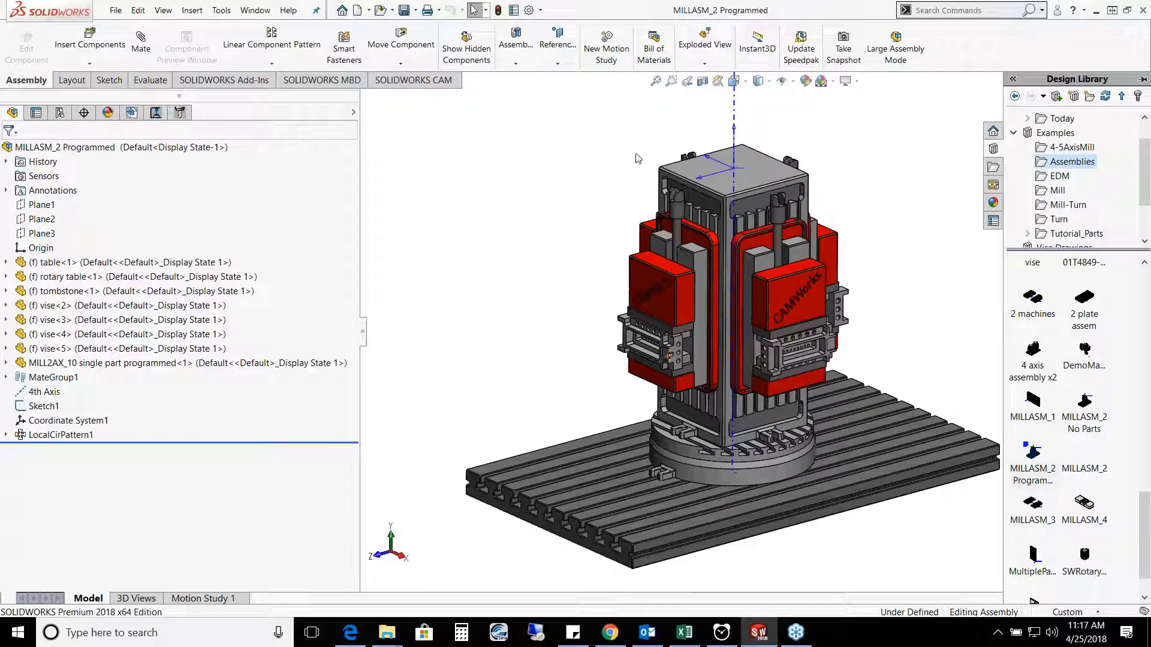
pyautogui.click(154, 113)
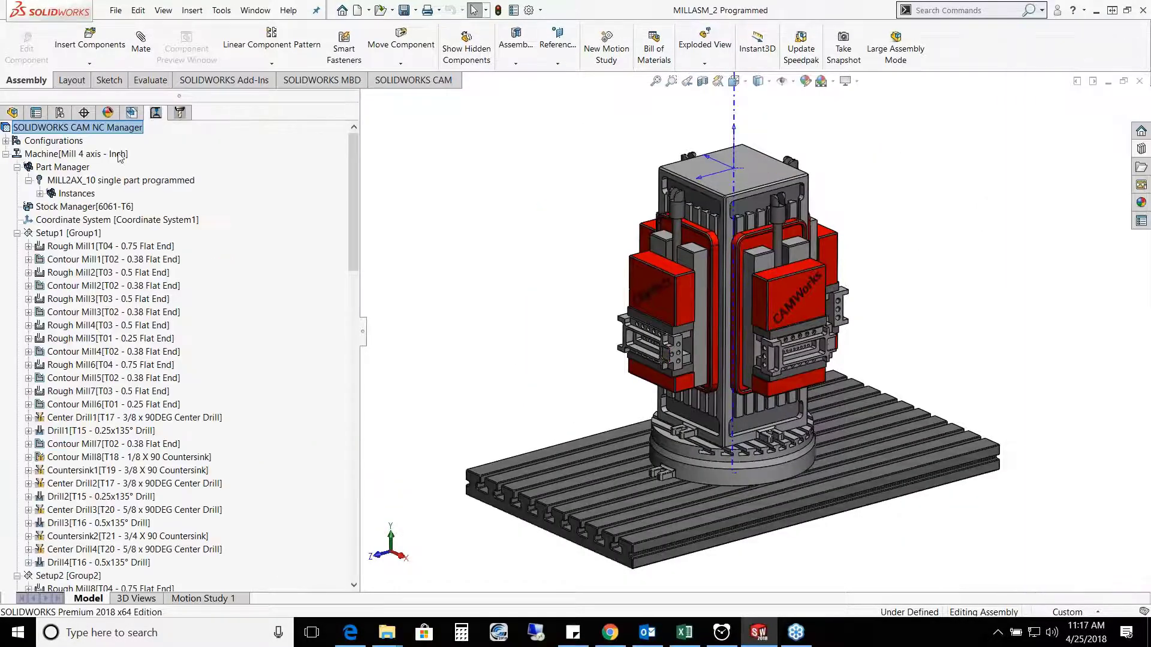
pyautogui.click(17, 233)
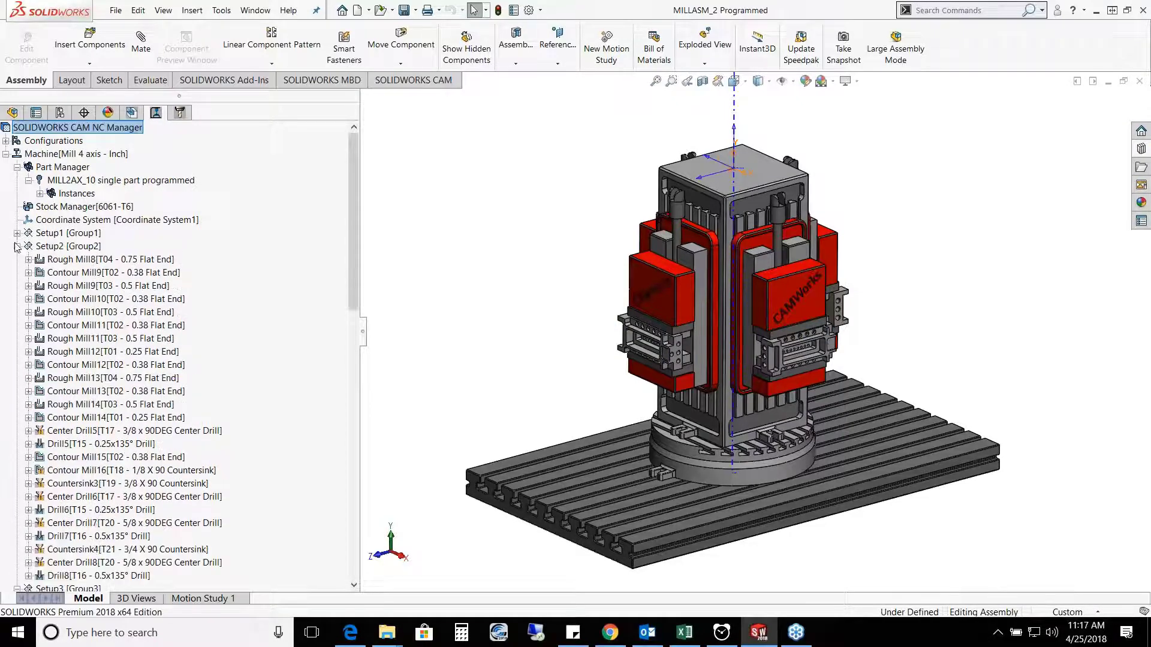
pyautogui.click(17, 247)
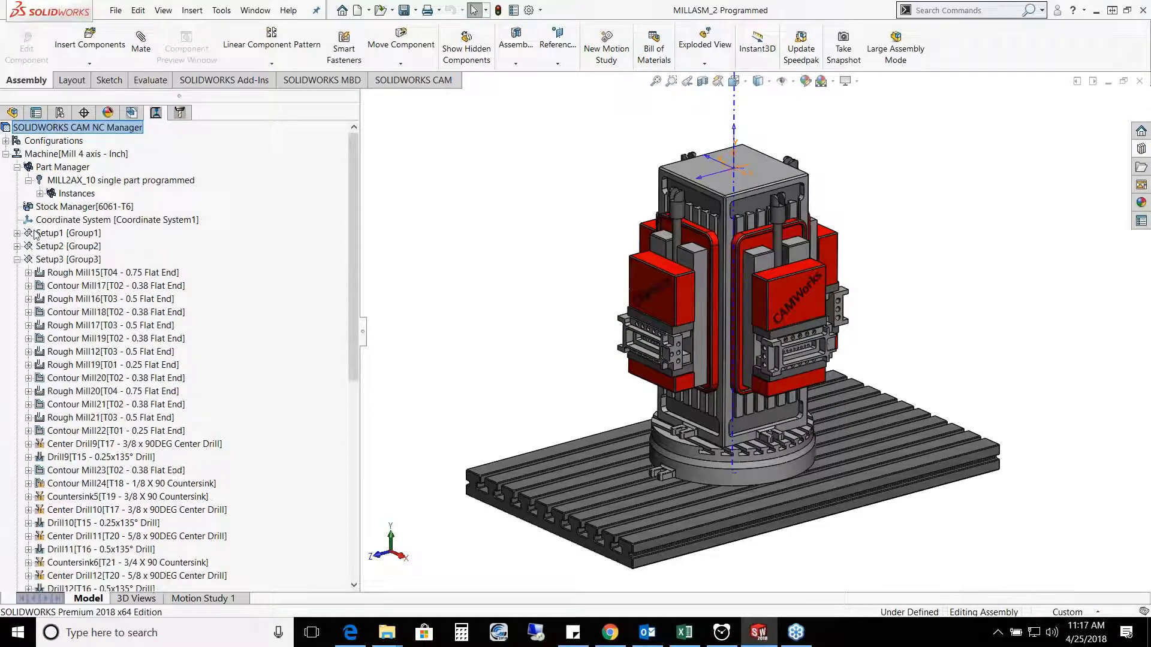
pyautogui.click(17, 259)
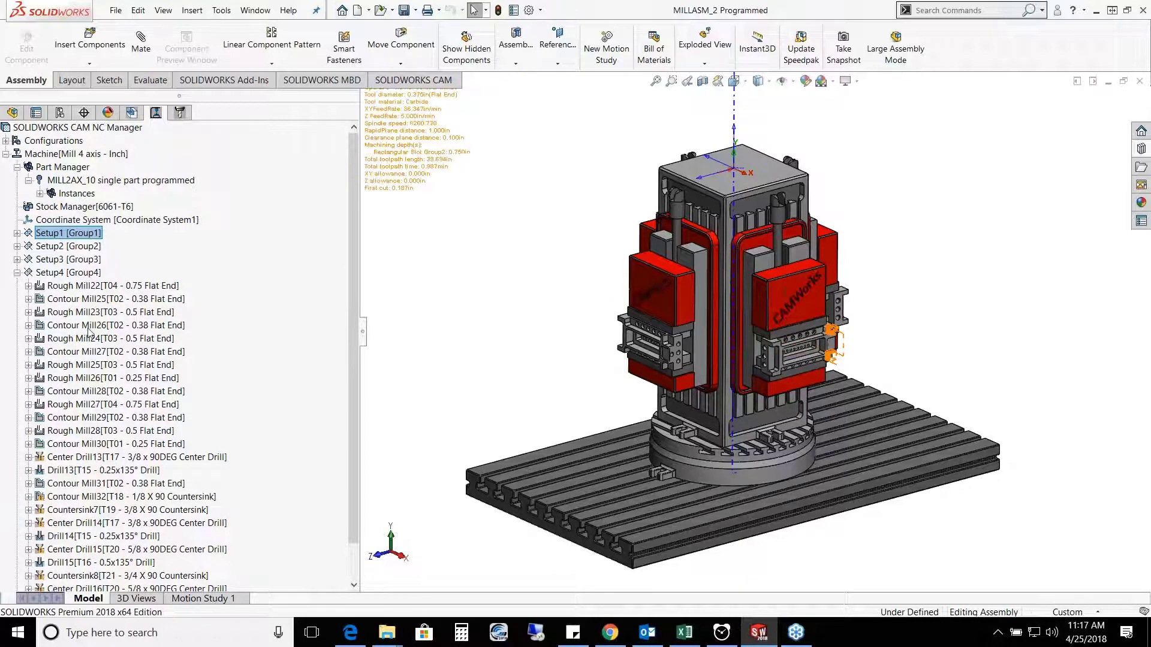
# Step: Expand the instances of the MILL2AX_10 part in the Part Manager and view the matching parts on the tombstone
pyautogui.click(40, 193)
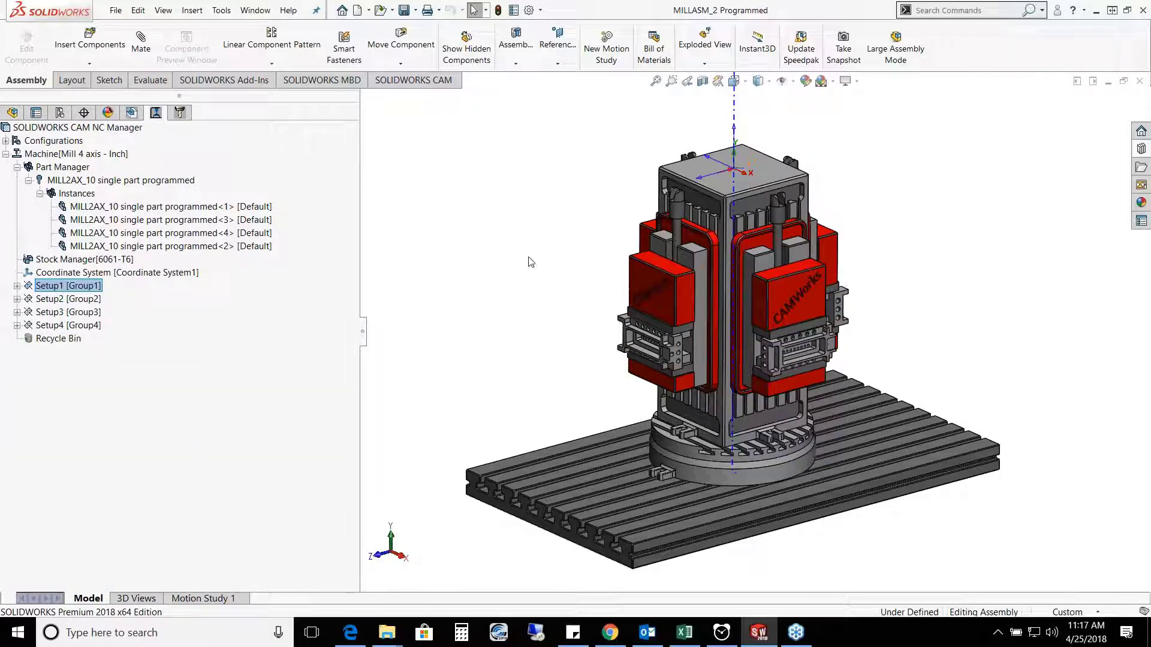
pyautogui.scroll(3, 743, 326)
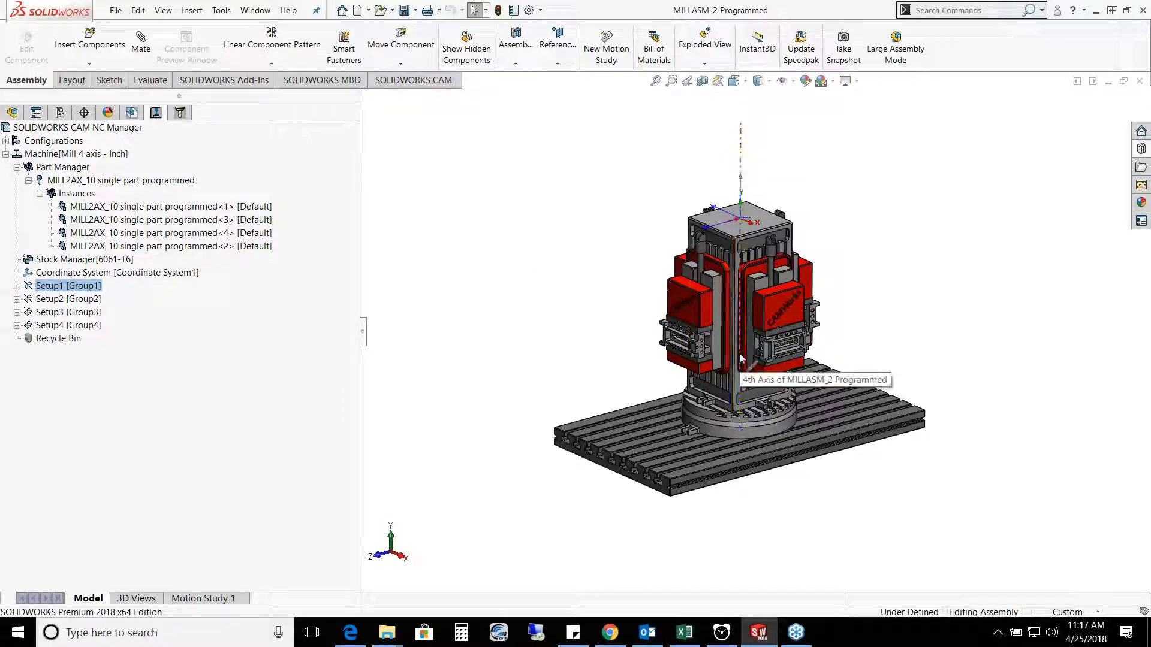
pyautogui.scroll(-1, 739, 353)
pyautogui.scroll(-3, 739, 352)
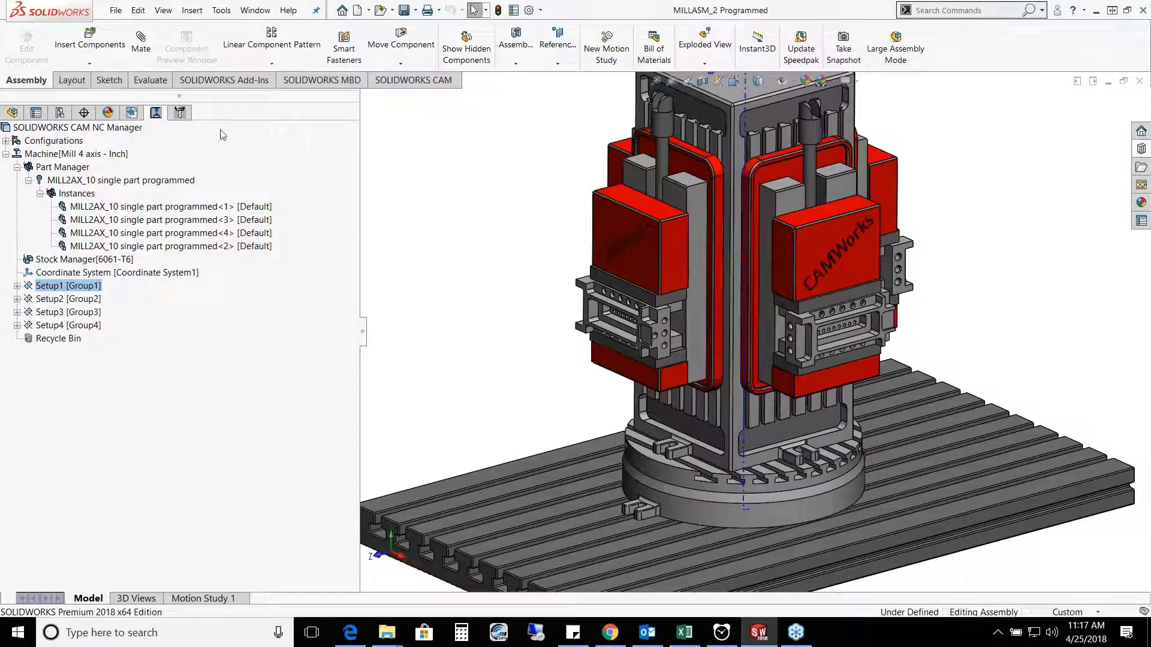
# Step: Expand Setup1 and examine the Rough Mill6 toolpath in the part's rectangular pocket from close up and from a distance
pyautogui.click(17, 285)
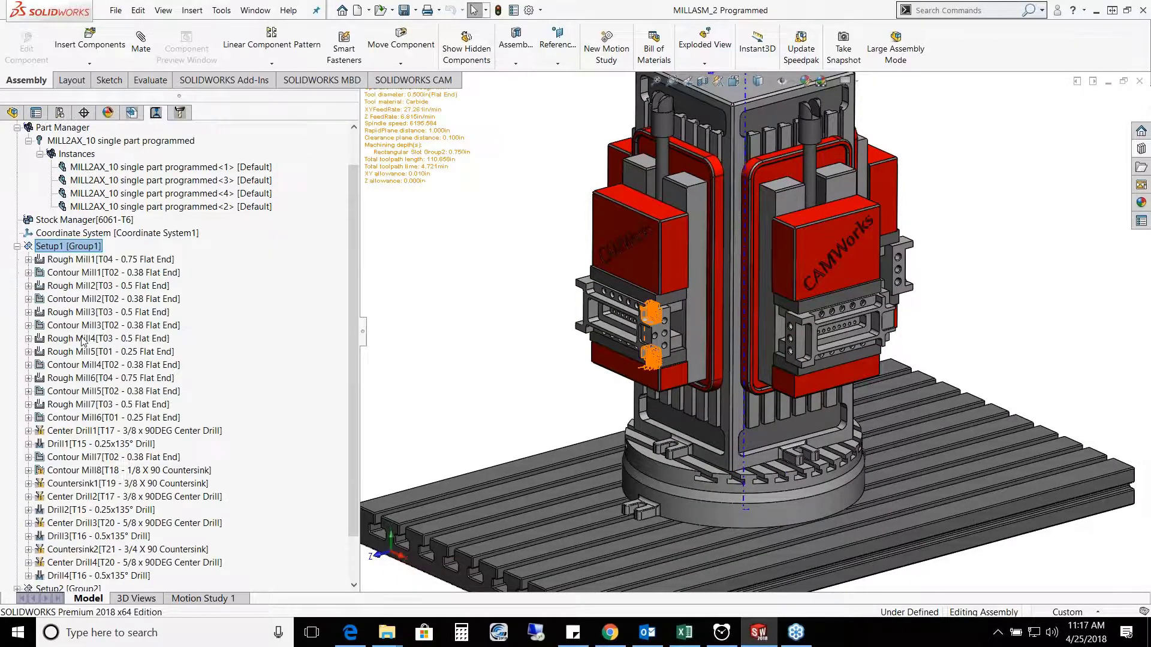
pyautogui.click(71, 383)
pyautogui.scroll(-5, 597, 348)
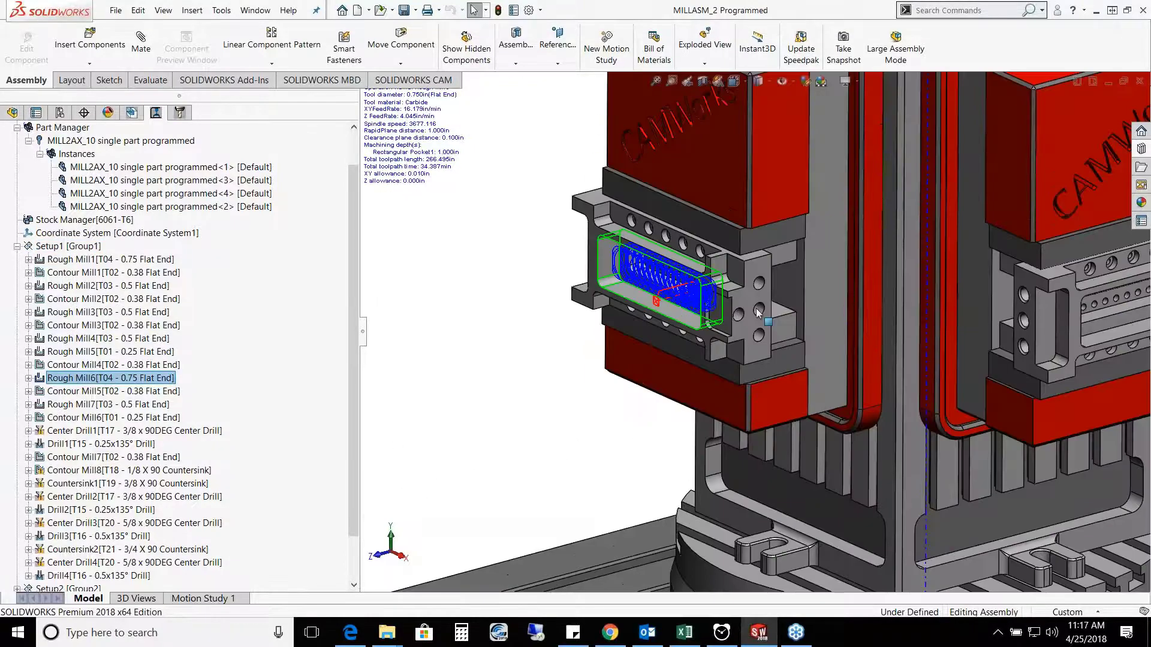
pyautogui.scroll(-8, 686, 328)
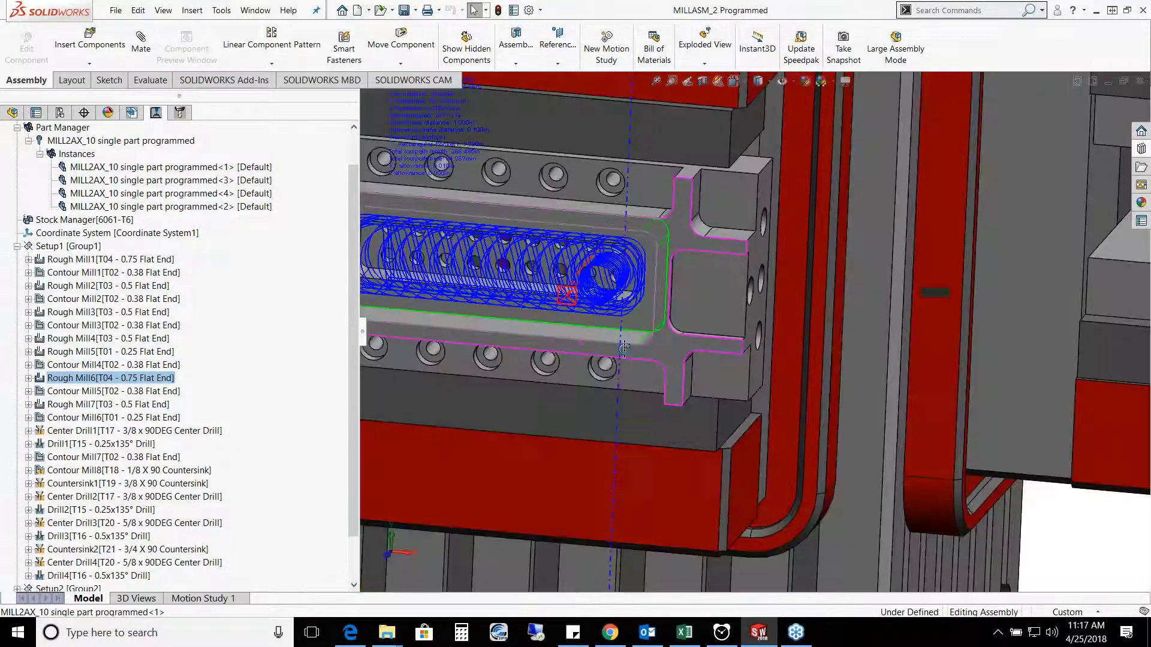
pyautogui.moveTo(624, 348); pyautogui.dragTo(594, 336, button='middle')
pyautogui.scroll(2, 526, 290)
pyautogui.scroll(-5, 526, 290)
pyautogui.moveTo(676, 301)
pyautogui.mouseDown(button='middle')
pyautogui.moveTo(684, 241)
pyautogui.moveTo(664, 295)
pyautogui.mouseUp(button='middle')
pyautogui.scroll(1, 646, 350)
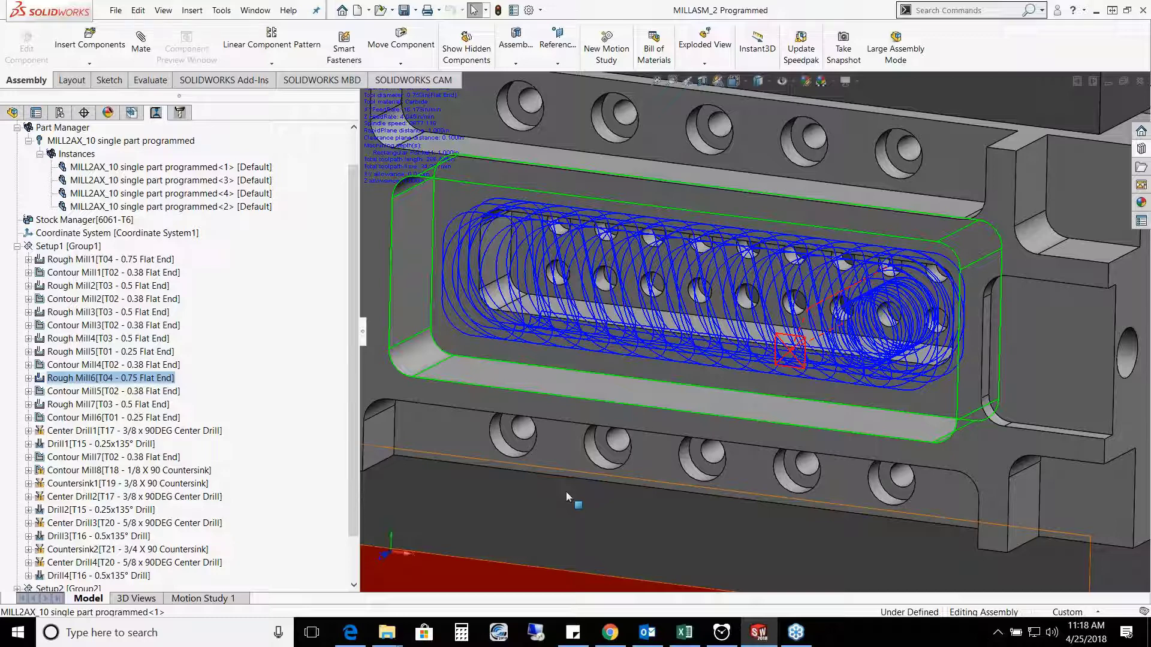
pyautogui.scroll(4, 655, 371)
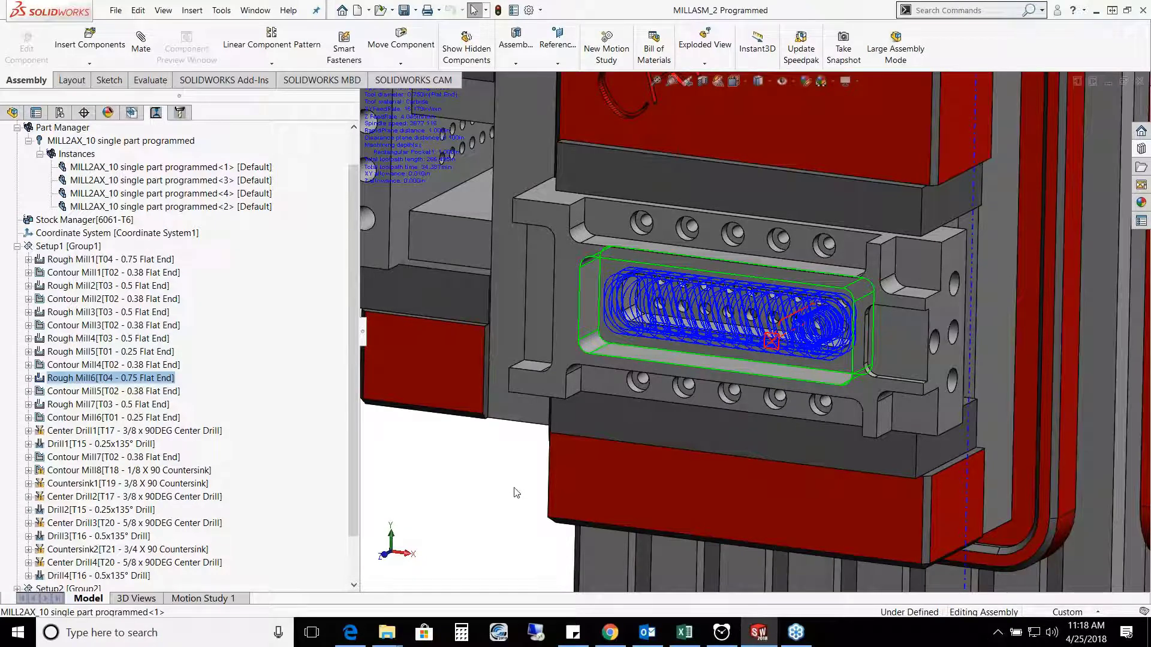
pyautogui.scroll(3, 517, 492)
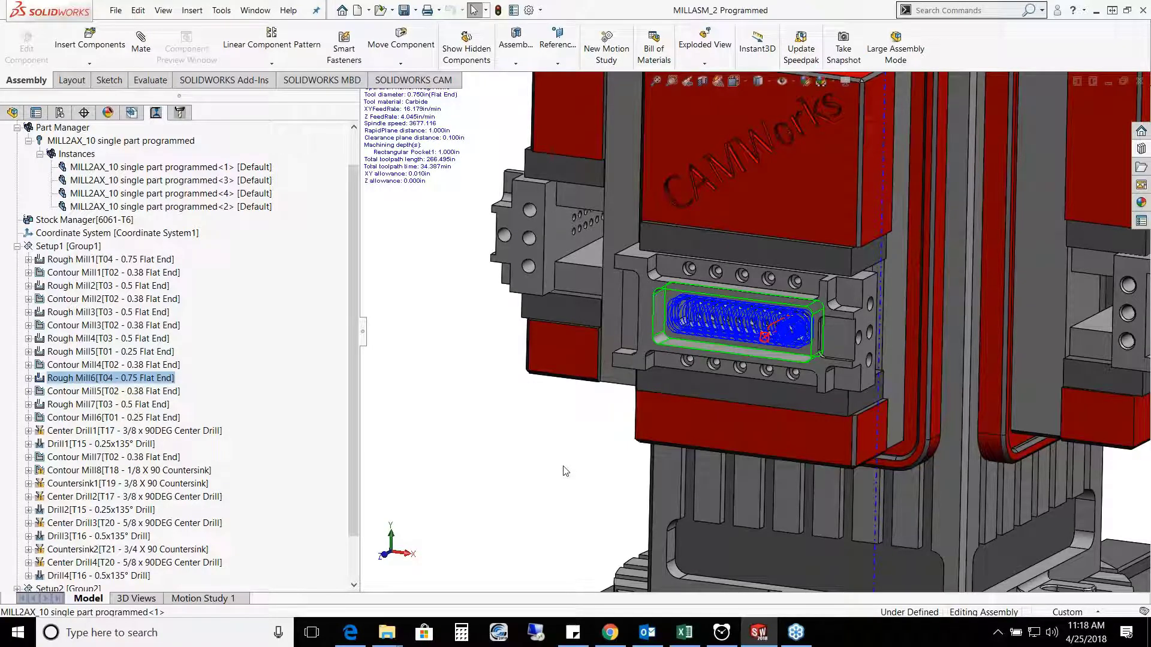
pyautogui.scroll(3, 562, 467)
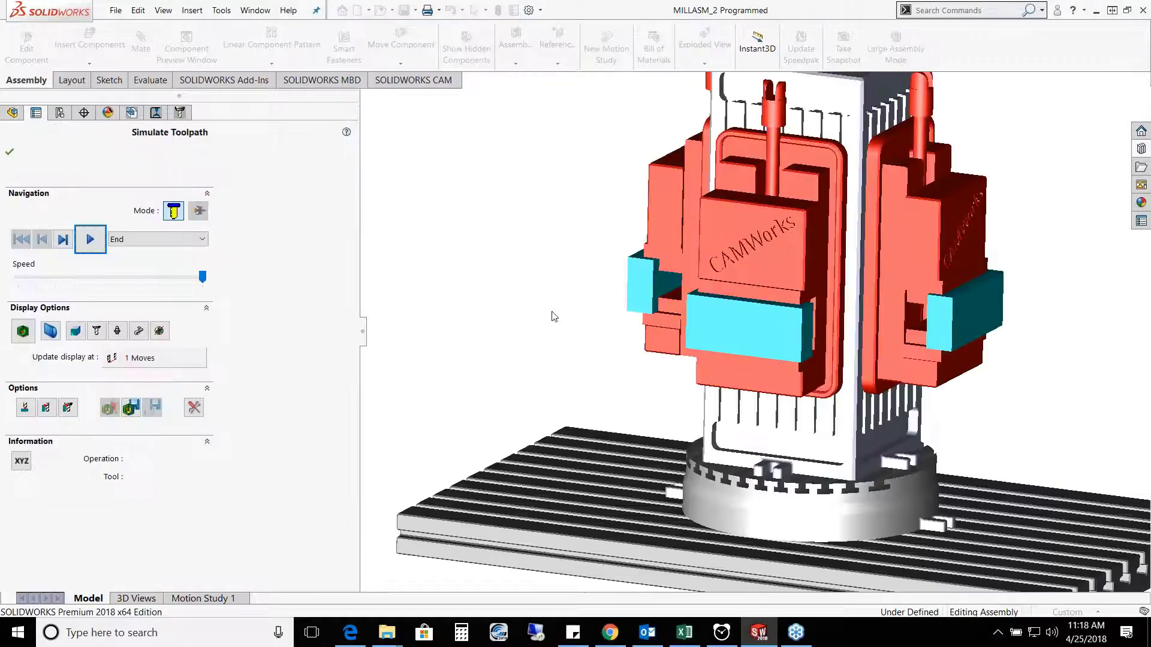
# Step: Simulate the toolpaths with the run mode at End and watch the first vise part being cut up close
pyautogui.click(91, 240)
pyautogui.moveTo(452, 357); pyautogui.dragTo(555, 473, button='middle')
pyautogui.scroll(-3, 623, 230)
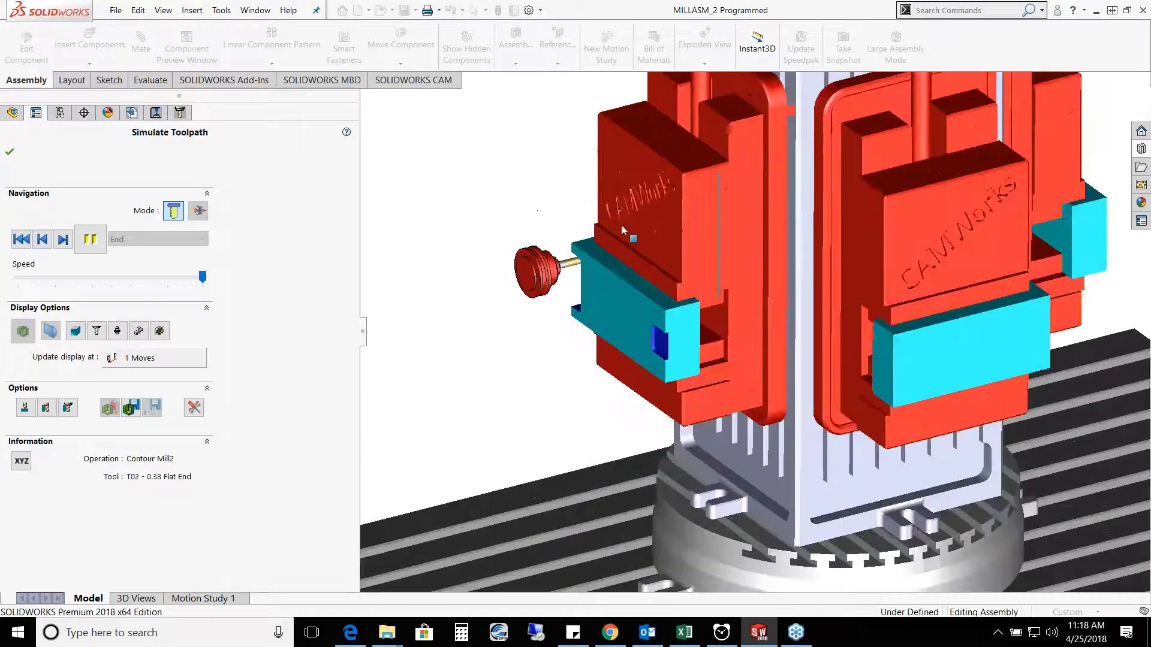
pyautogui.scroll(-5, 622, 230)
pyautogui.scroll(3, 710, 297)
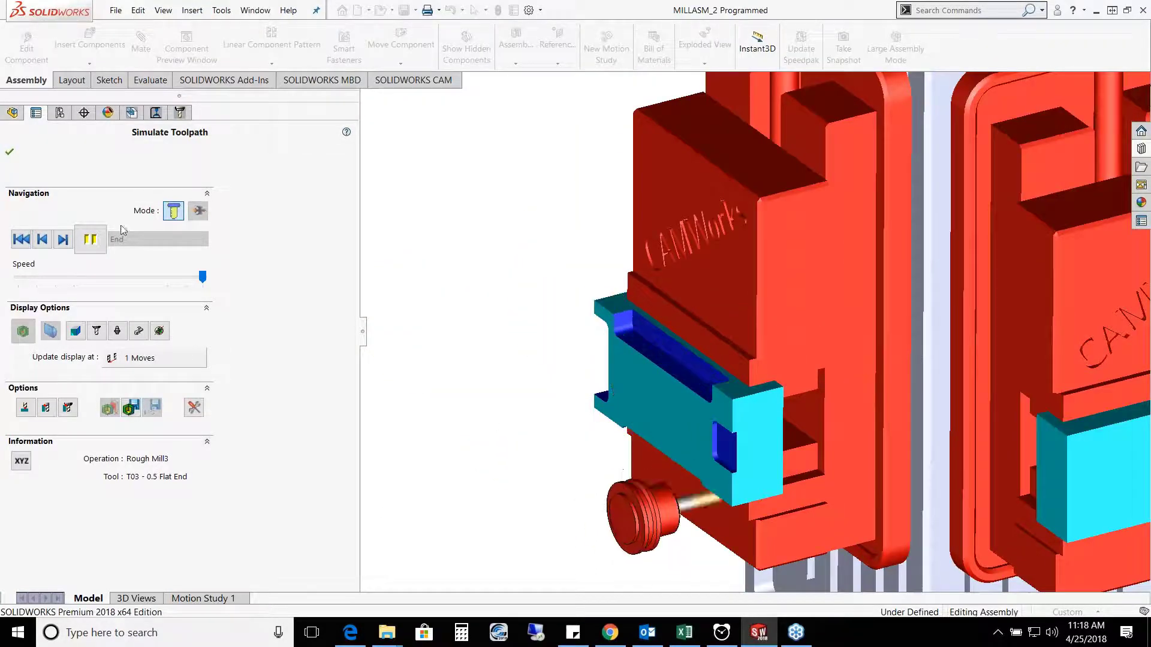
# Step: Pause the simulation, set it to run to the Next Operation, and play the following operations through Contour Mill4 individually
pyautogui.click(126, 239)
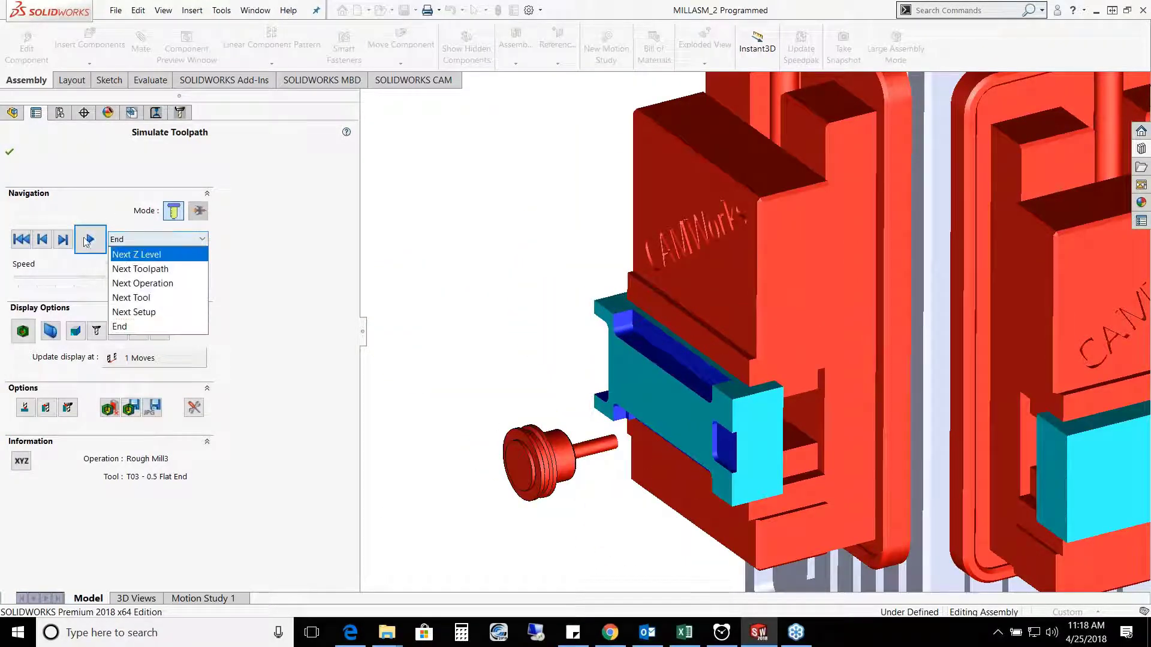
pyautogui.click(142, 283)
pyautogui.click(89, 239)
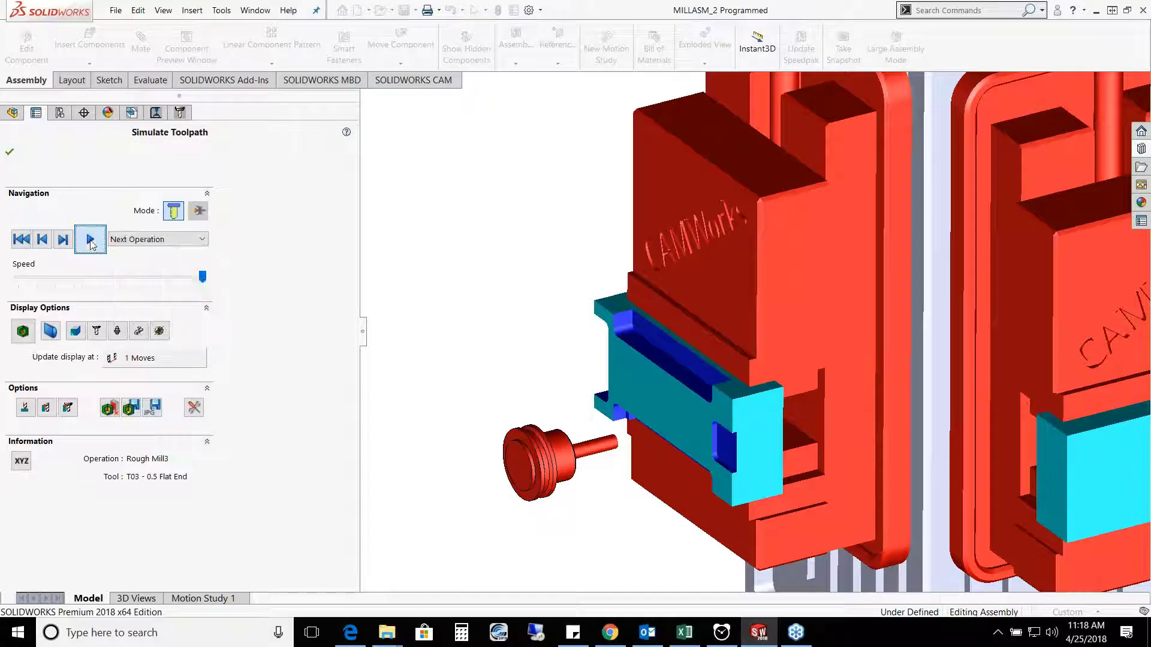
pyautogui.click(90, 239)
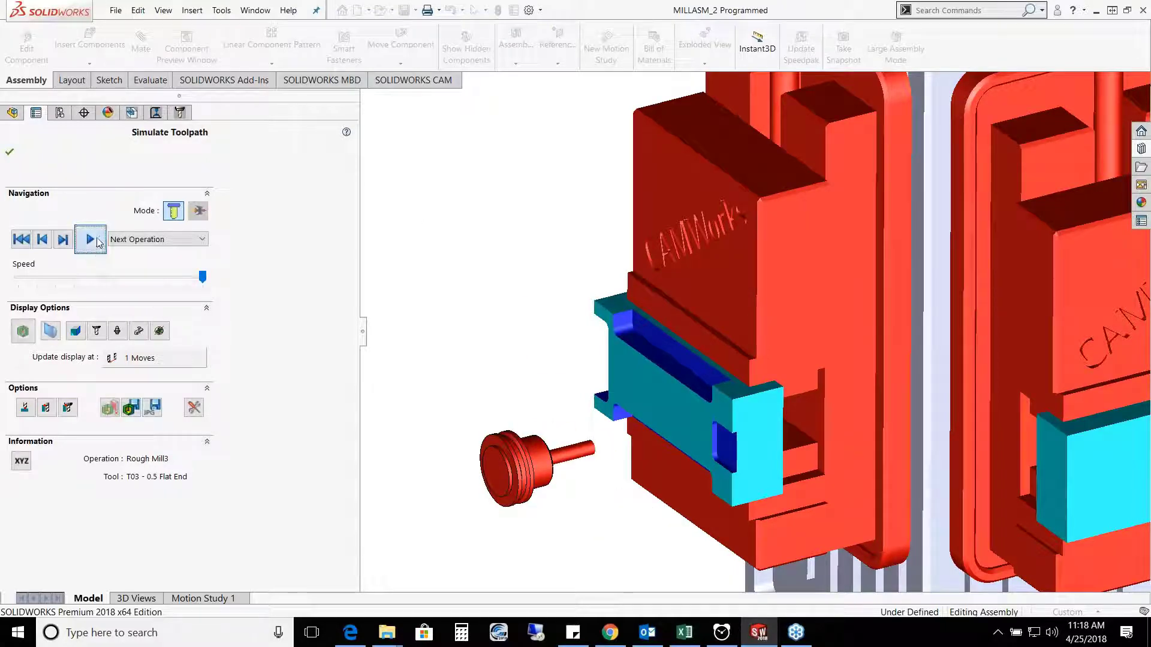
pyautogui.click(91, 239)
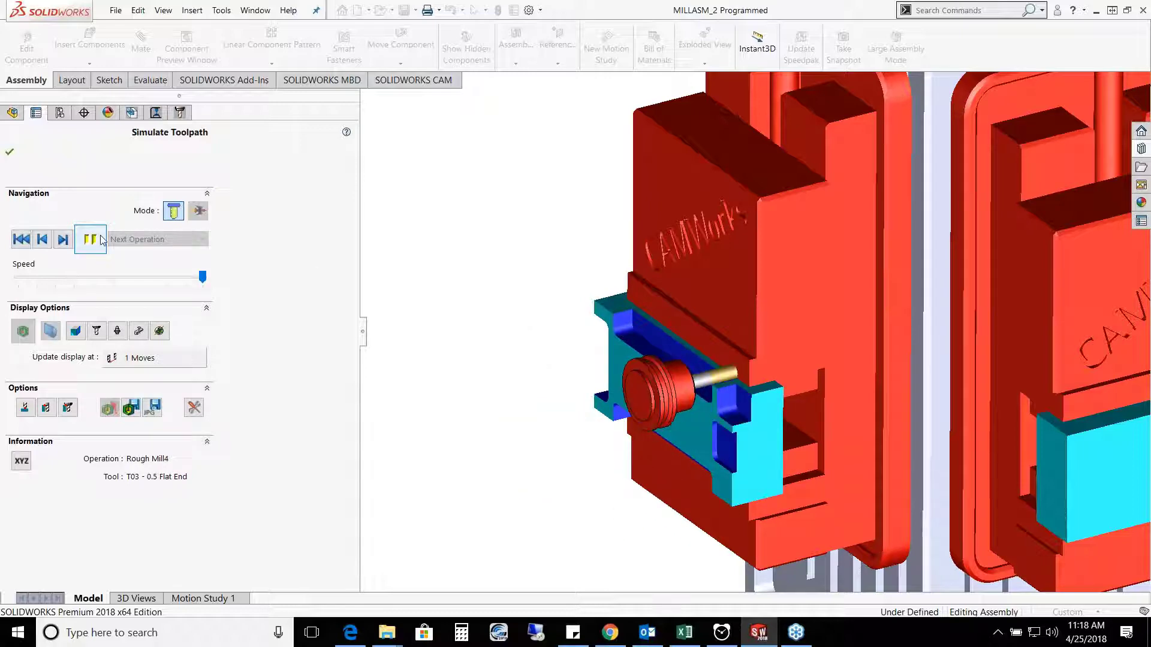
pyautogui.click(91, 239)
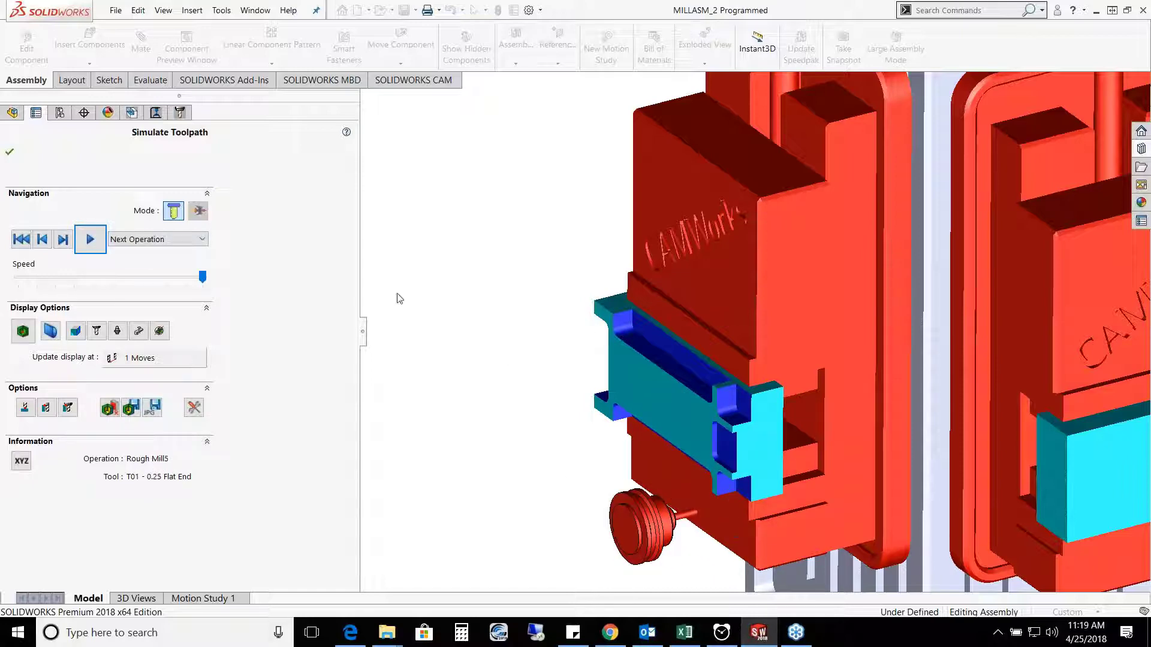
pyautogui.click(90, 240)
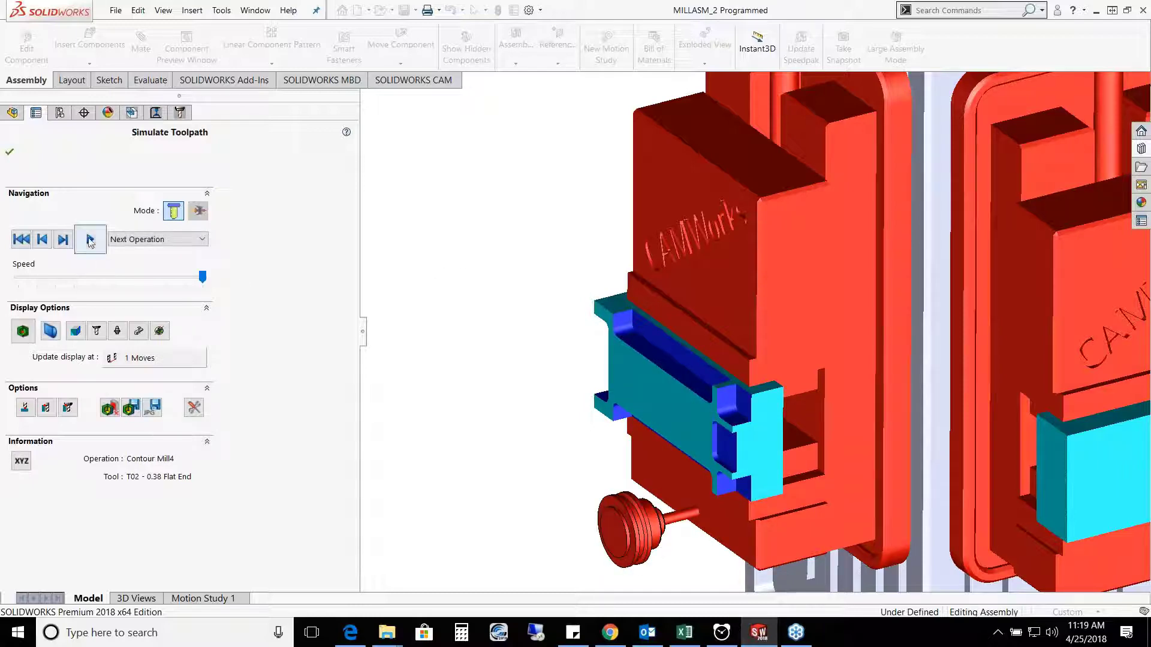
# Step: Play the Rough Mill6 simulation at a reduced speed and watch the pocket being cut up close
pyautogui.click(89, 239)
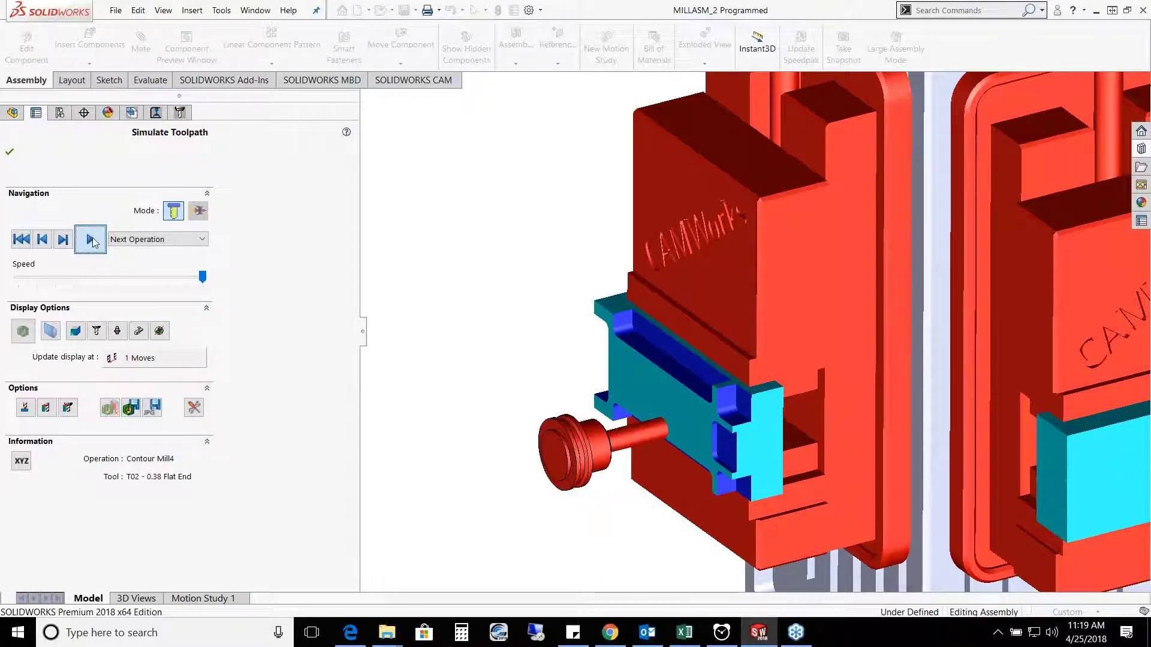
pyautogui.click(199, 276)
pyautogui.click(149, 277)
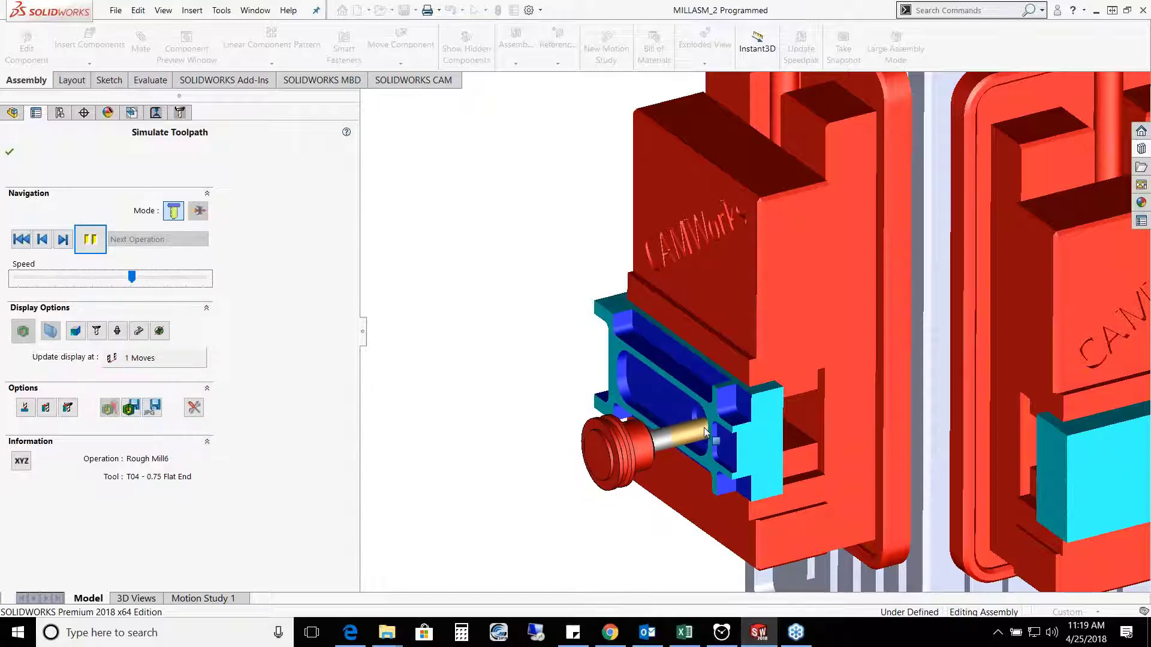
pyautogui.scroll(-3, 728, 429)
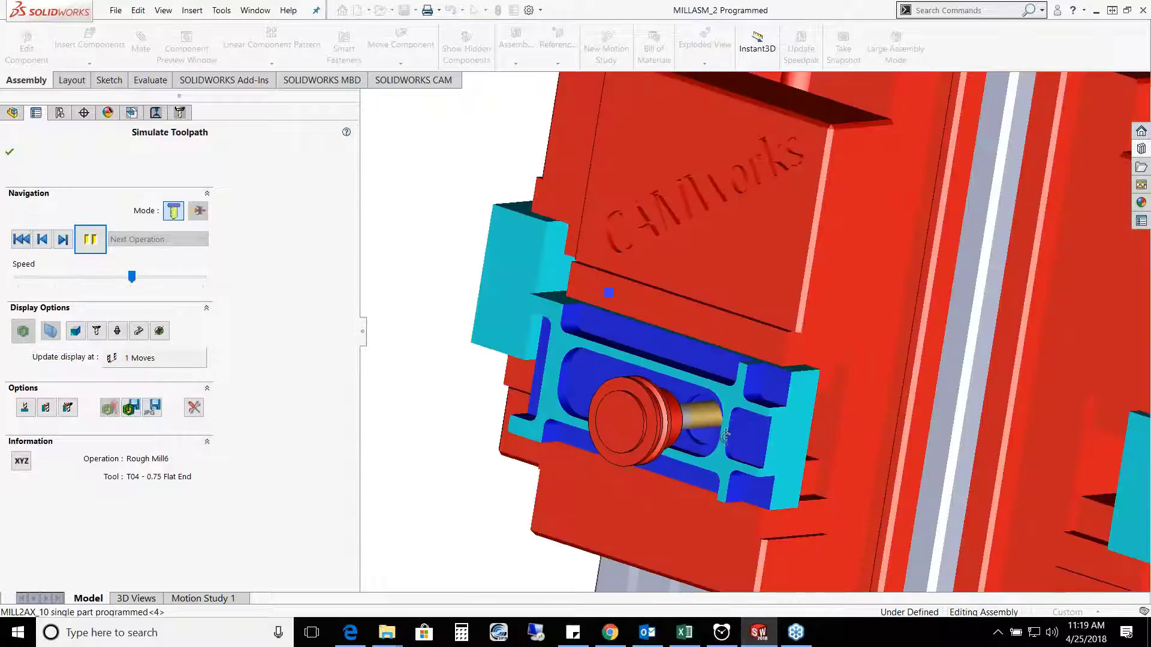
pyautogui.scroll(2, 643, 379)
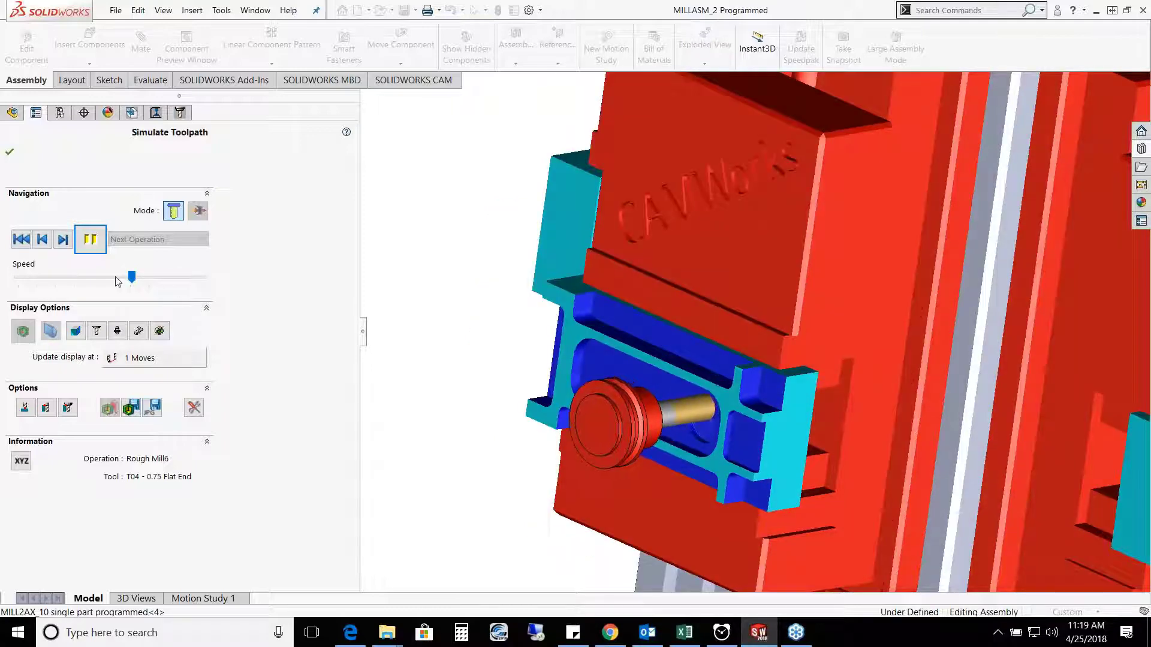
pyautogui.click(150, 281)
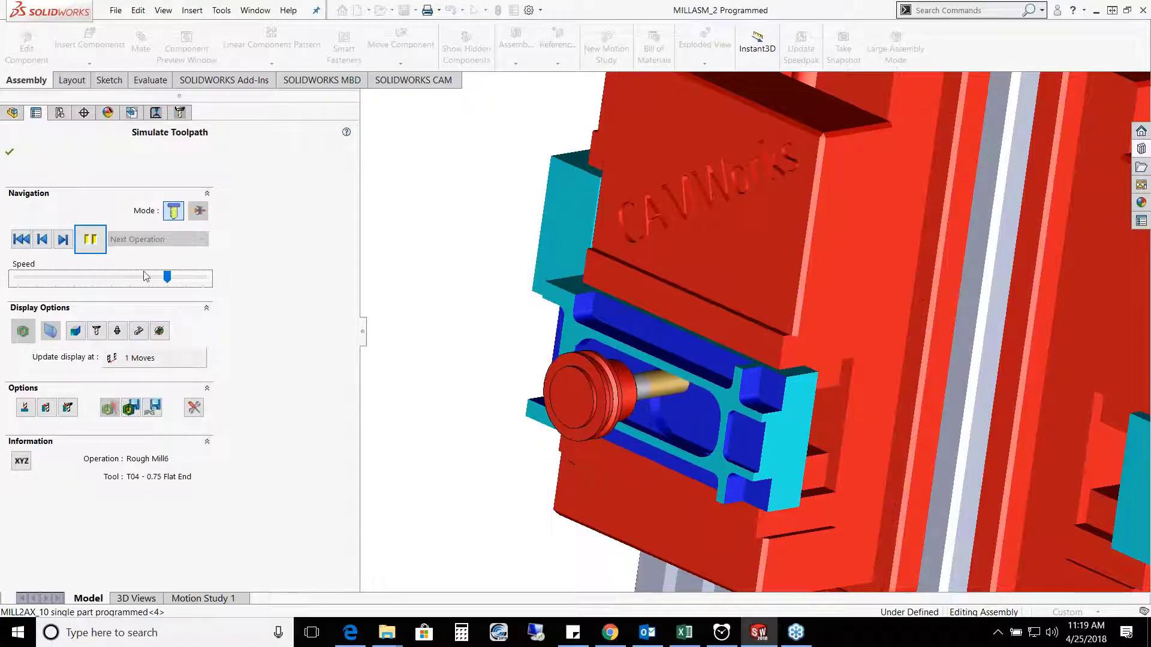
# Step: Raise the simulation speed to maximum and watch Rough Mill6 finish with the whole tombstone in view
pyautogui.moveTo(168, 278); pyautogui.dragTo(202, 277)
pyautogui.scroll(10, 659, 312)
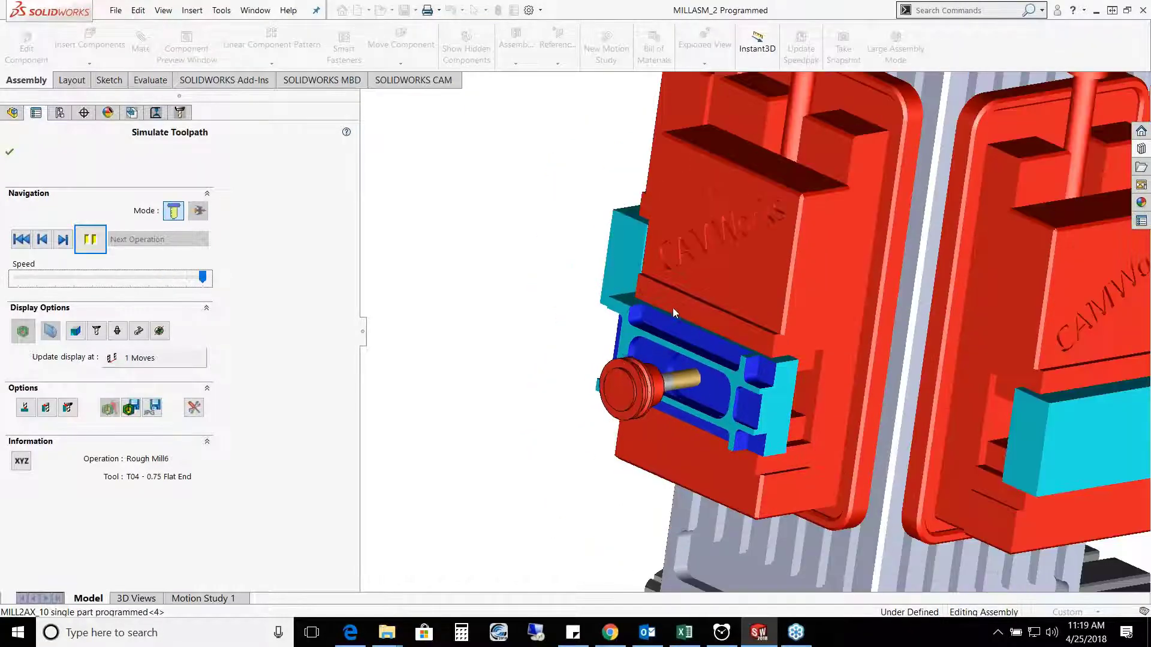
pyautogui.moveTo(582, 326); pyautogui.dragTo(531, 323, button='middle')
pyautogui.scroll(-1, 530, 324)
pyautogui.scroll(-2, 451, 259)
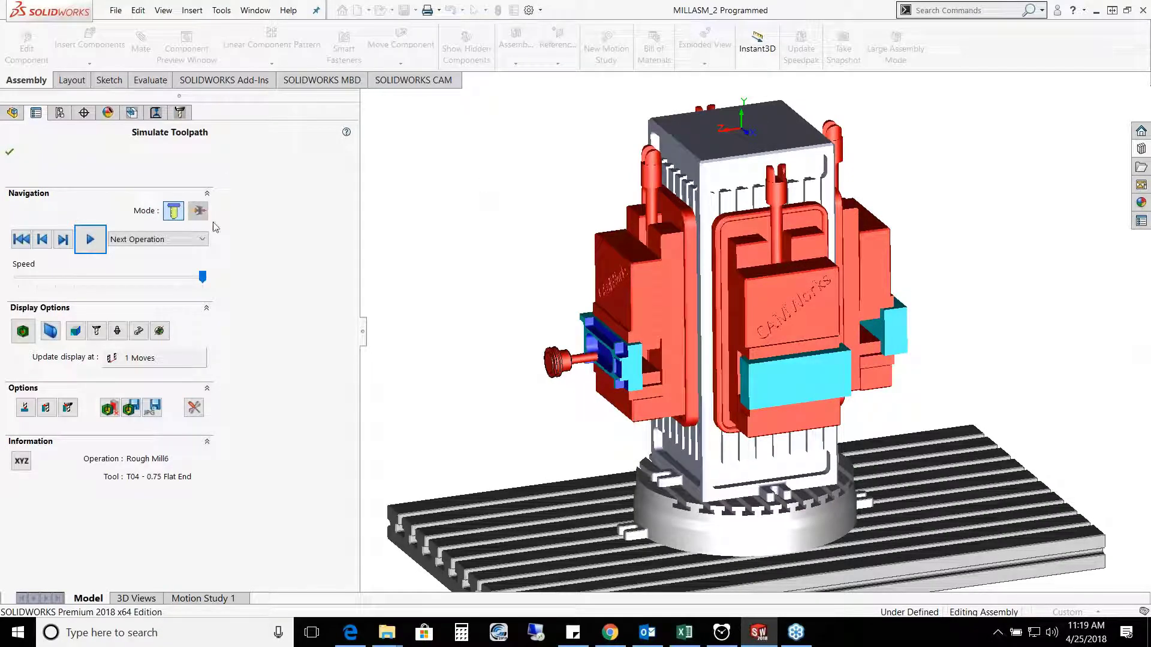
# Step: Run the simulation in End mode, pause it during Rough Mill14 in Setup2, and close the simulation
pyautogui.click(198, 239)
pyautogui.click(120, 326)
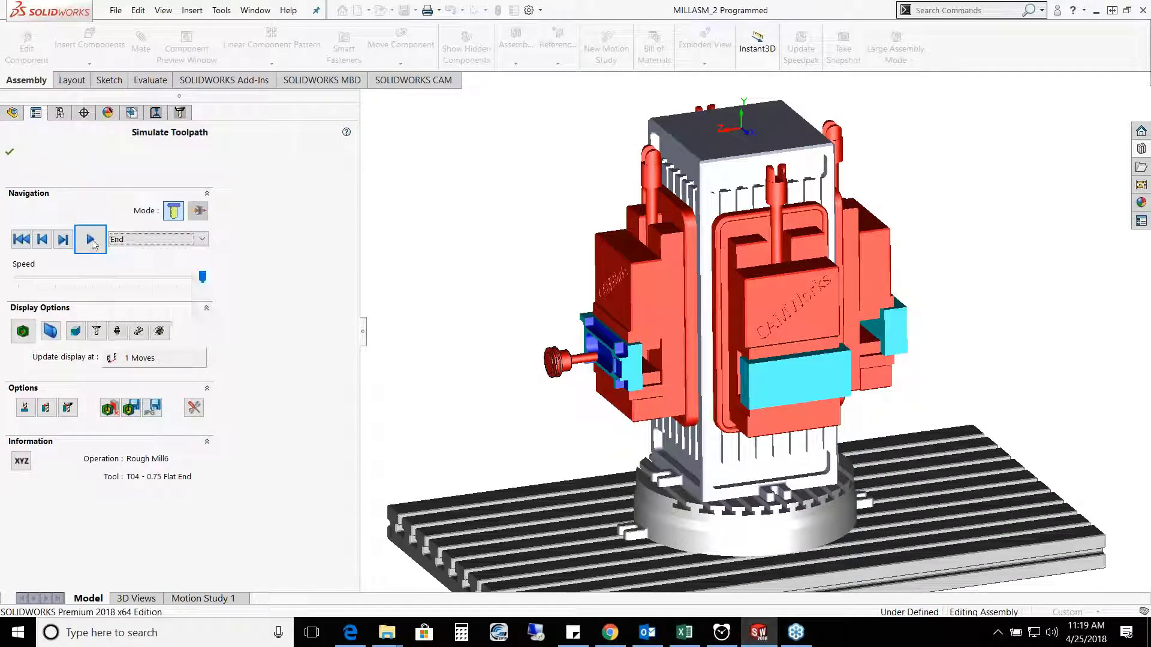
pyautogui.click(90, 240)
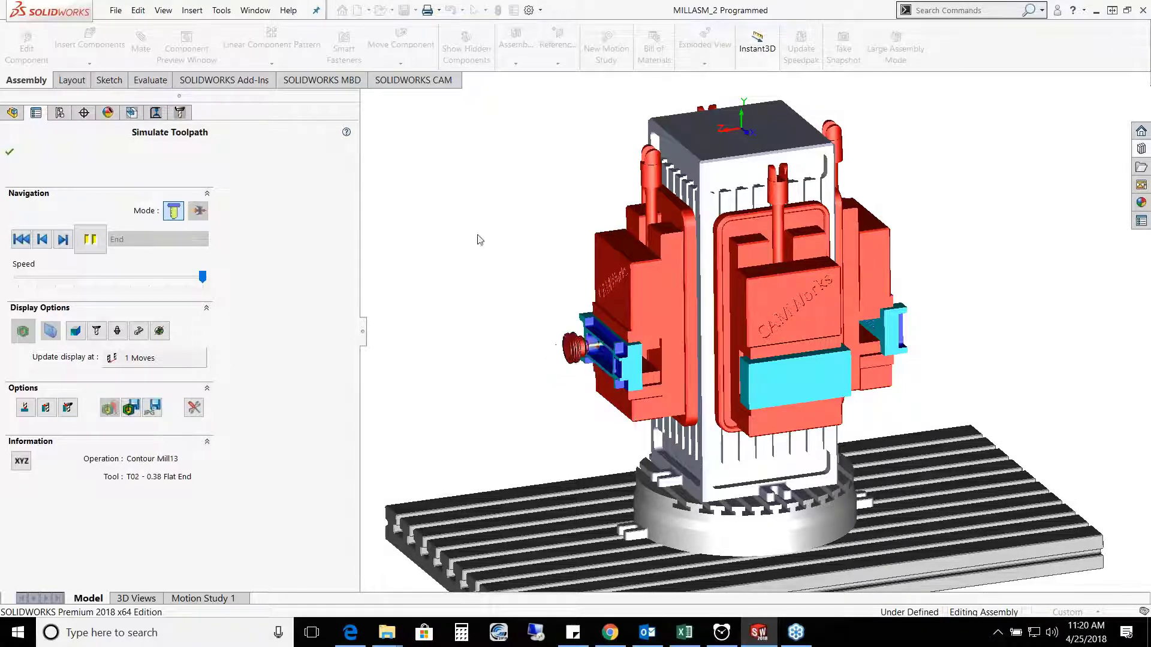
pyautogui.click(90, 239)
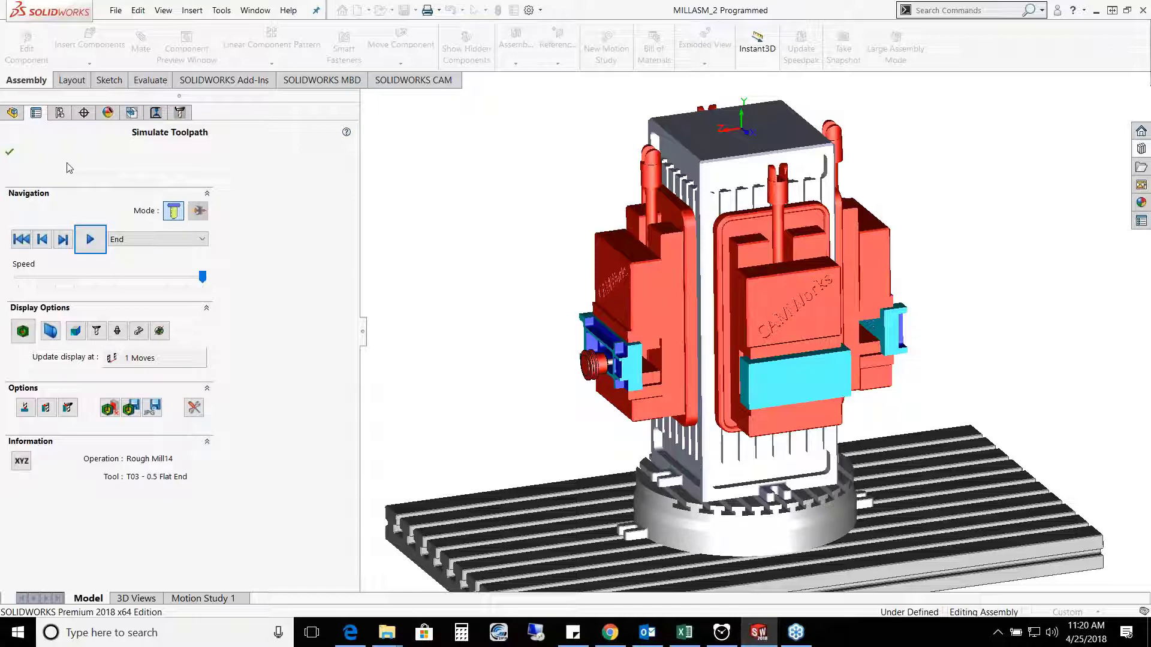
pyautogui.click(10, 154)
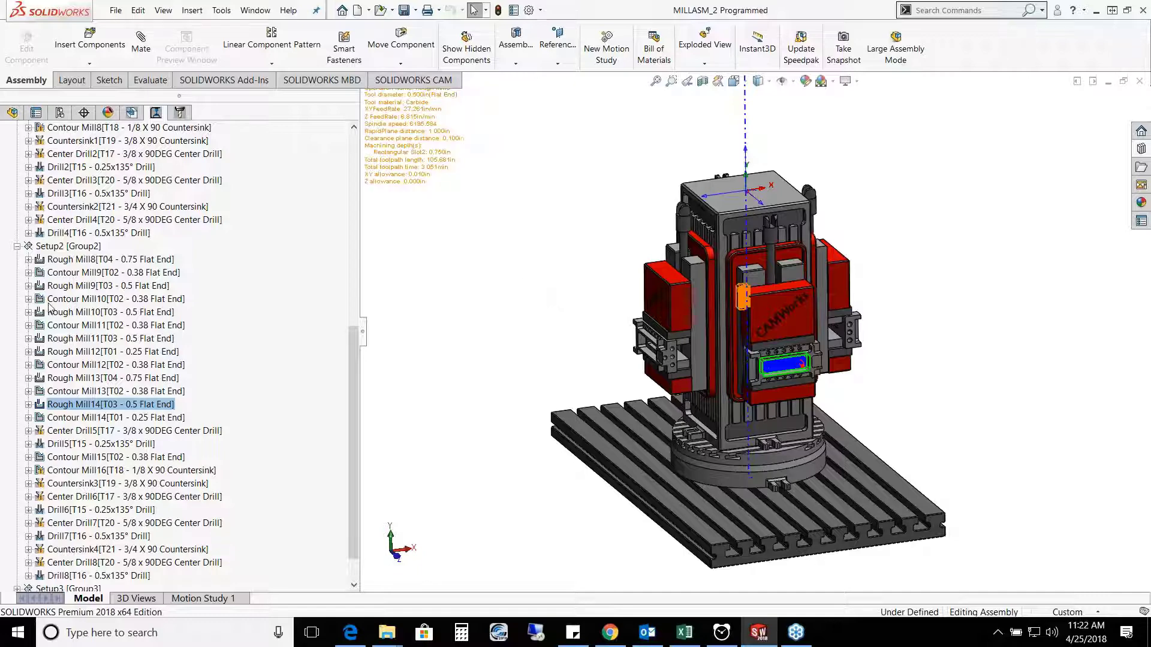
# Step: Review the roughing parameters of the Rough Mill9 operation in Setup2 and close its definition without changes
pyautogui.rightClick(82, 287)
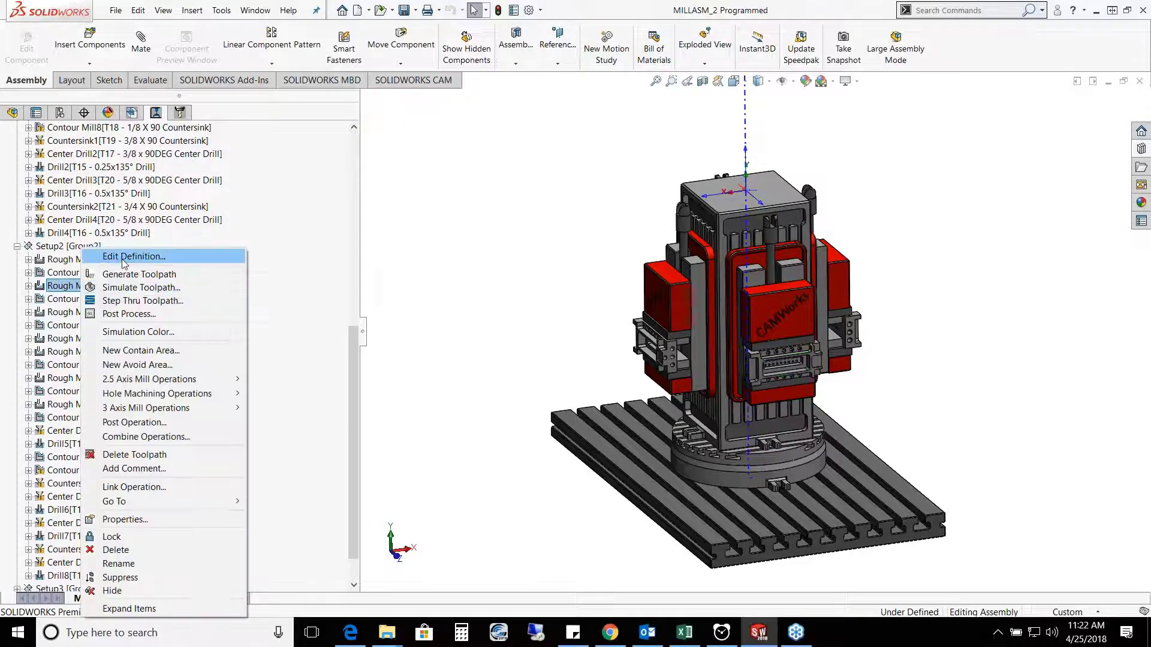
pyautogui.click(135, 254)
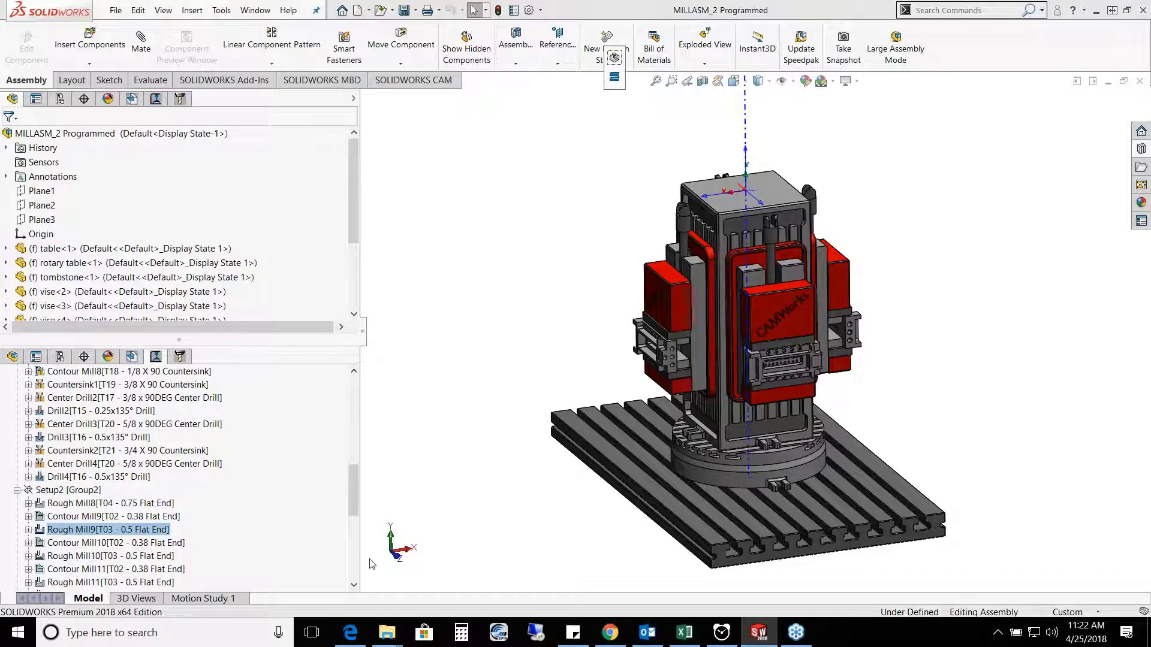
pyautogui.click(241, 91)
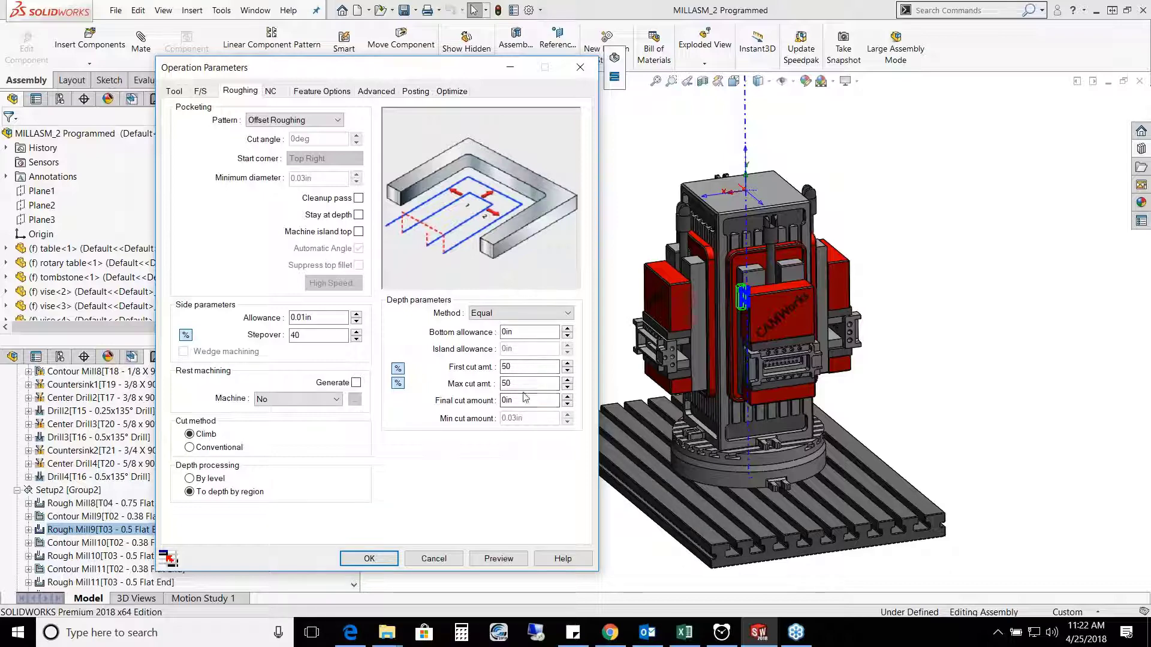
pyautogui.click(429, 559)
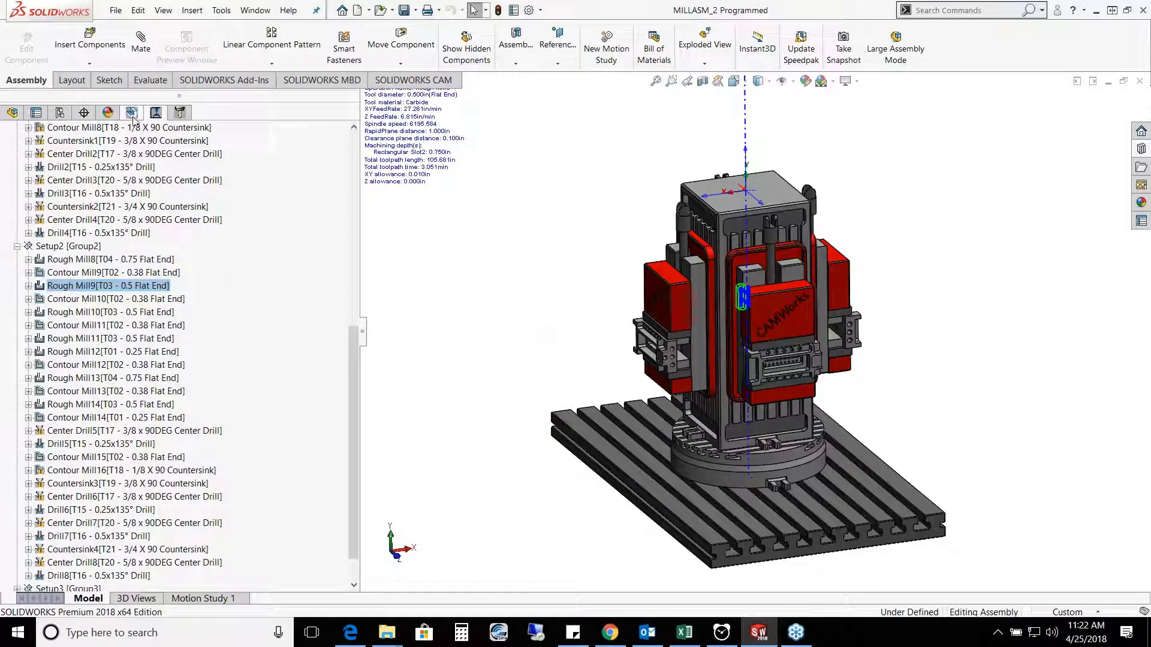
# Step: Examine the commands available for Setup1 in the machining feature tree and dismiss the timer notification
pyautogui.click(133, 116)
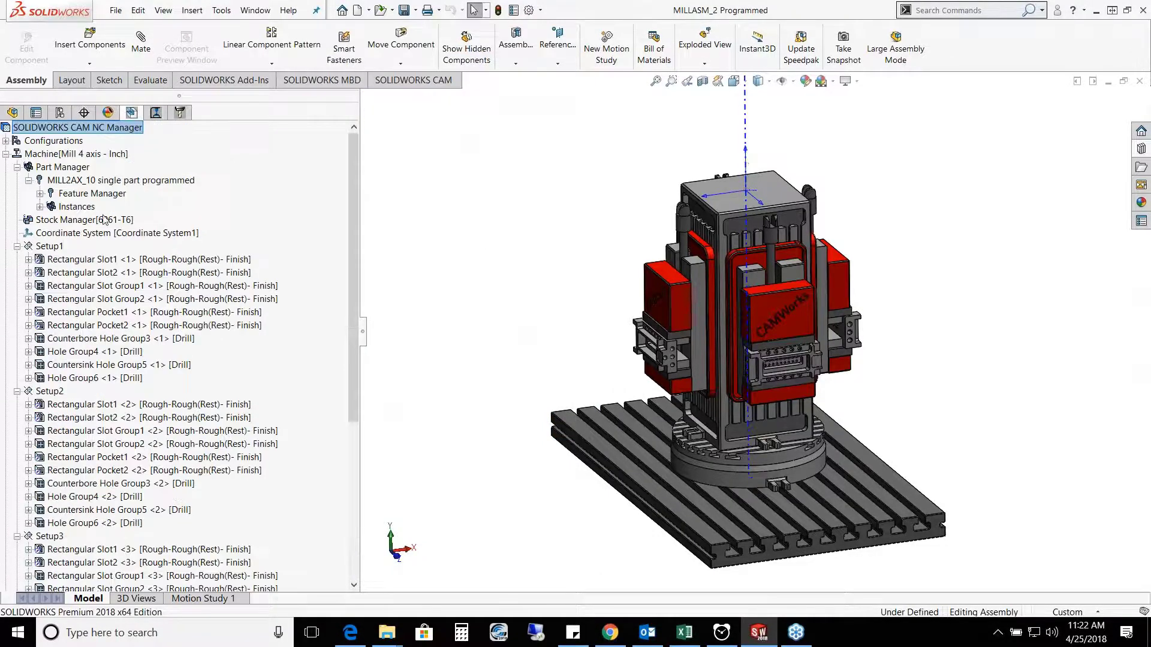
pyautogui.rightClick(59, 251)
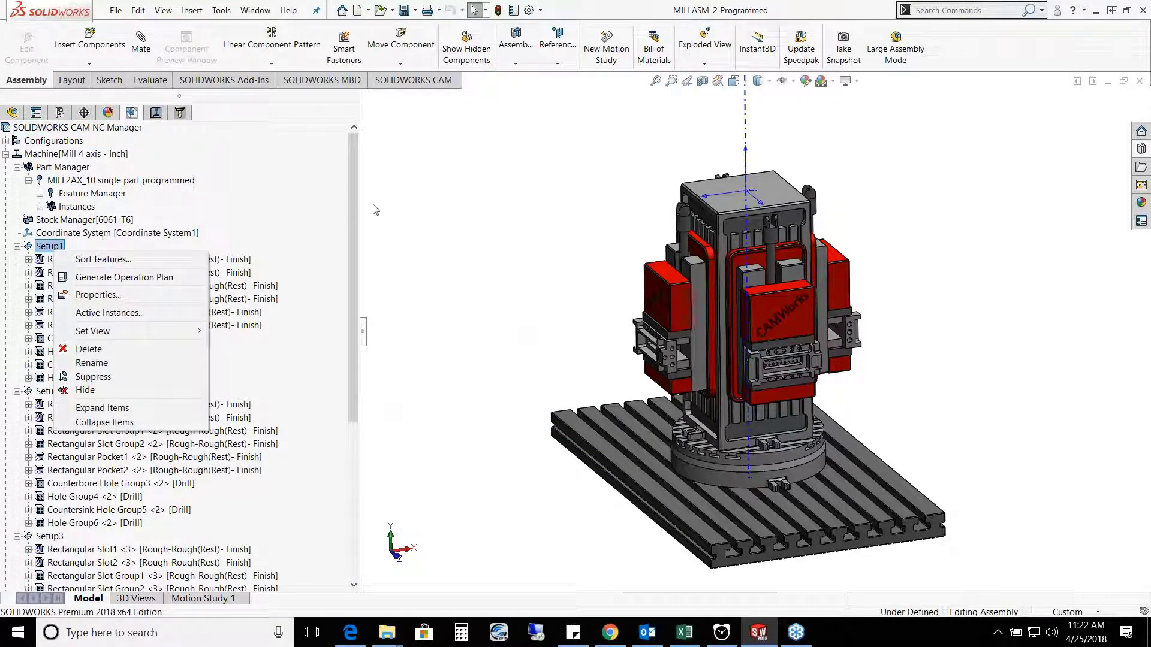
pyautogui.click(401, 196)
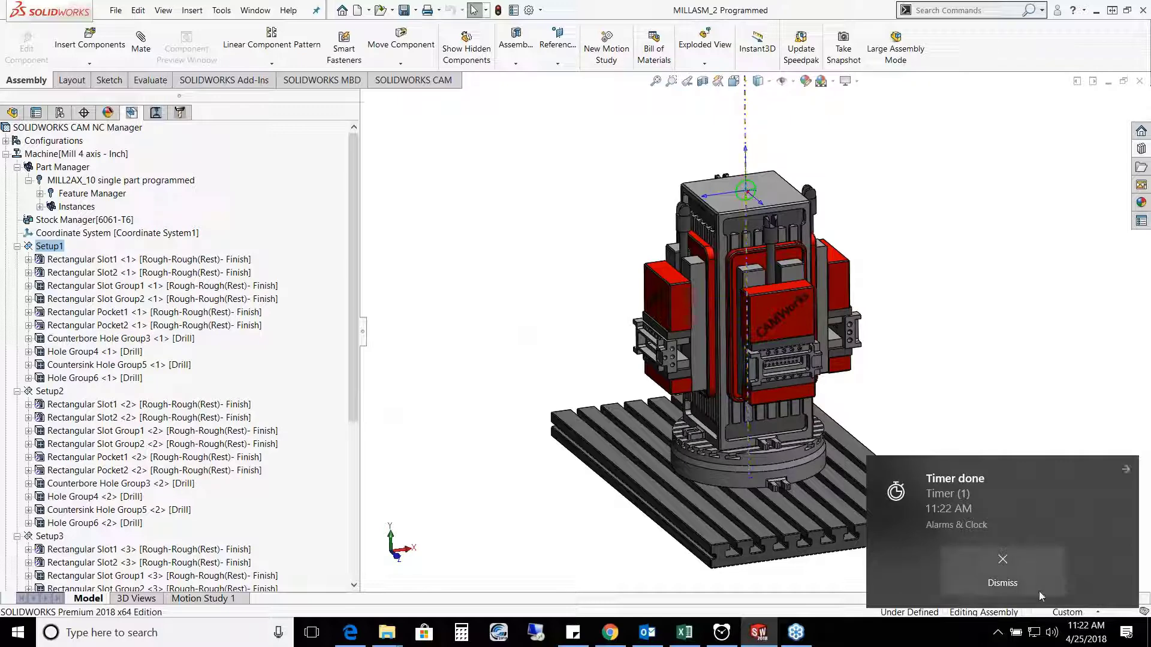
pyautogui.click(1012, 577)
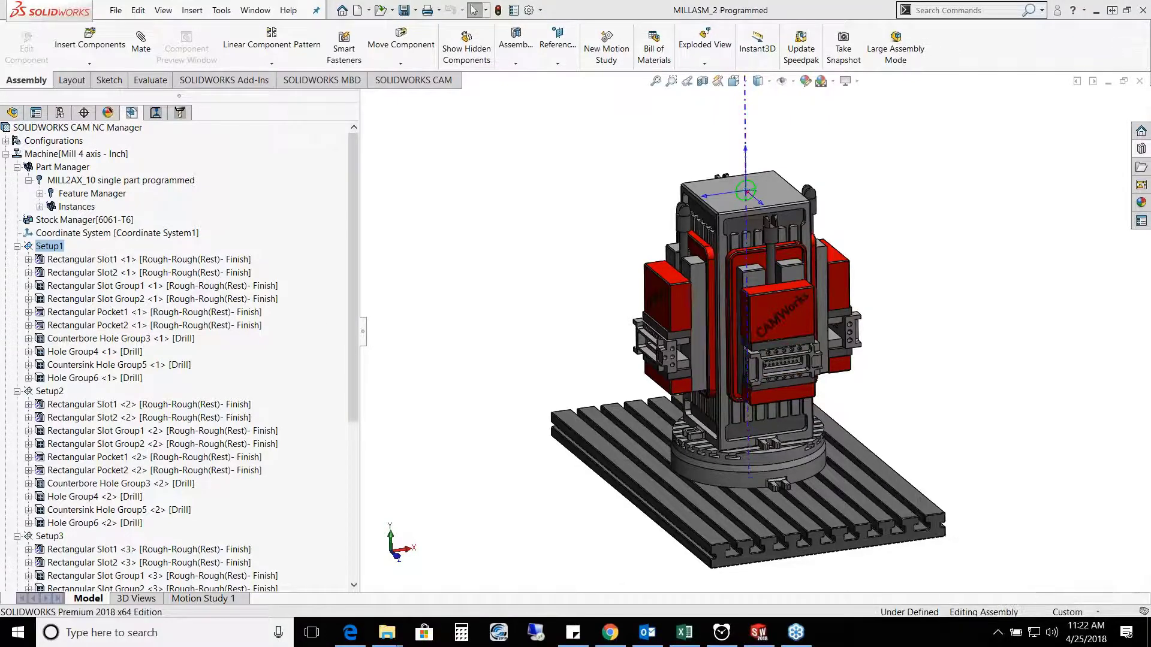